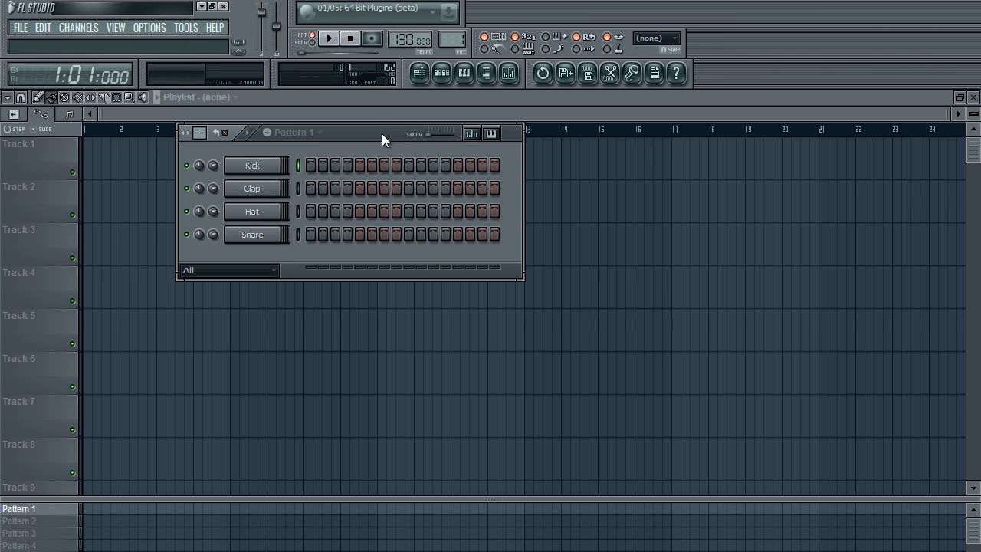
# - Move the Pattern 1 step sequencer toward the playlist's centre, show the sample browser and expand its VEC3 folder
pyautogui.moveTo(382, 133); pyautogui.dragTo(433, 146)
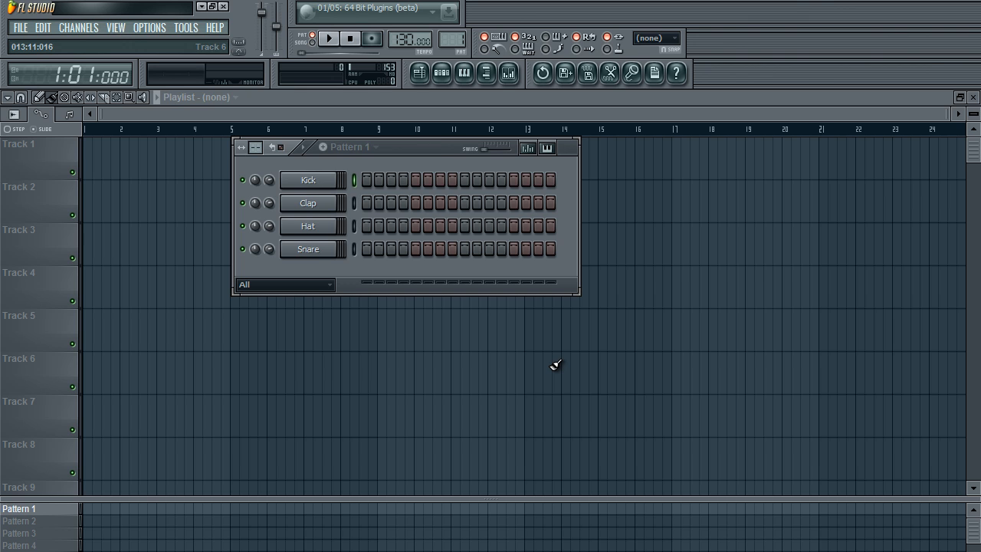
pyautogui.click(485, 78)
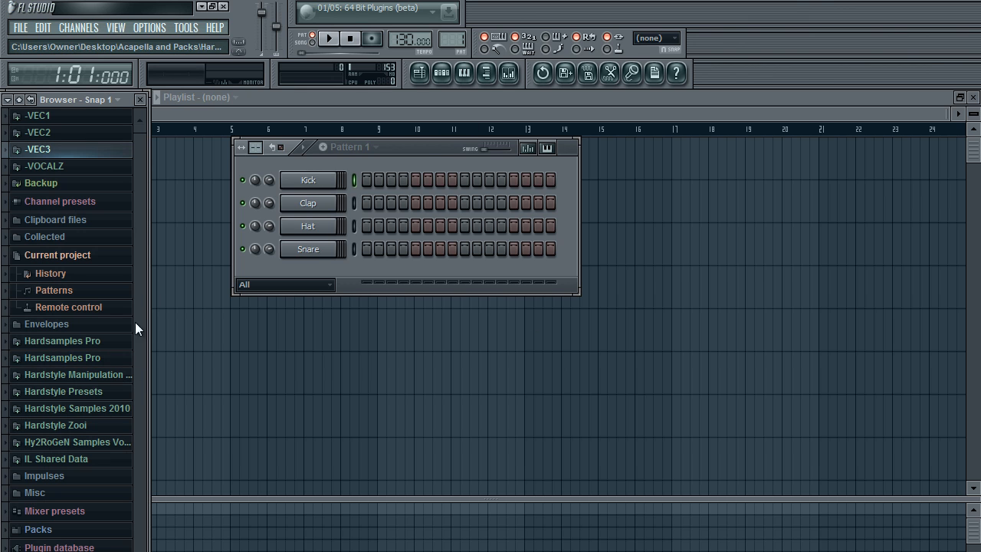
pyautogui.click(100, 152)
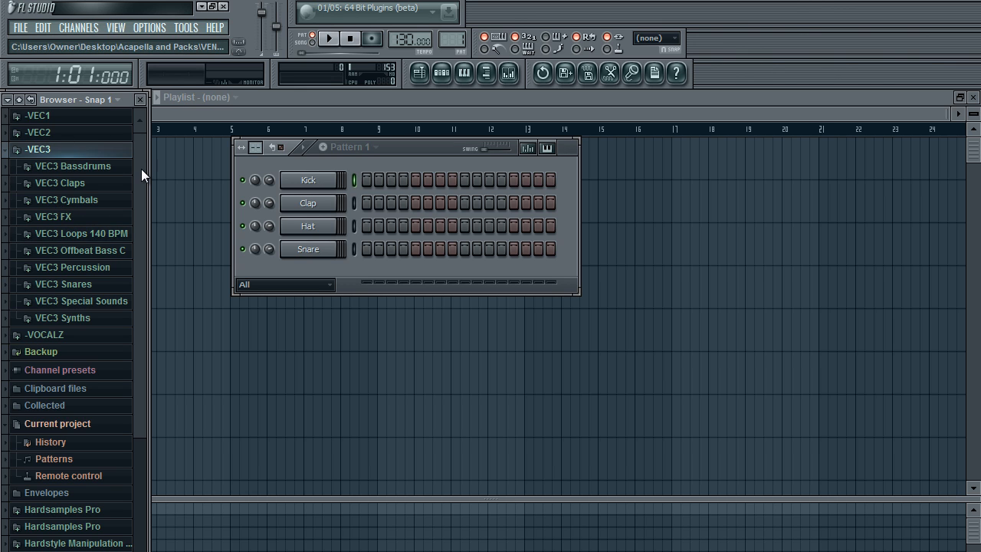
# - View the browser's extra search folders in the file settings, leaving the settings unchanged
pyautogui.click(149, 27)
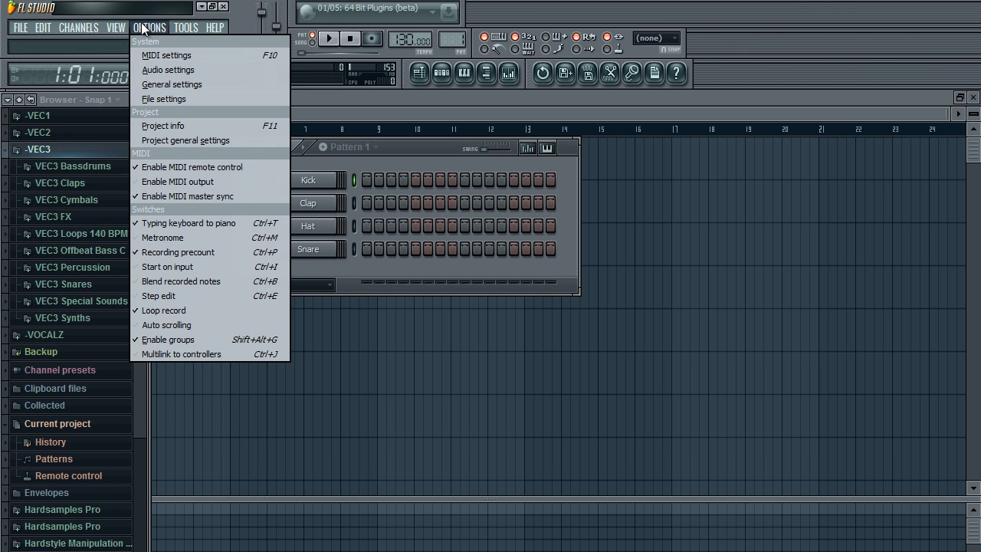
pyautogui.click(172, 98)
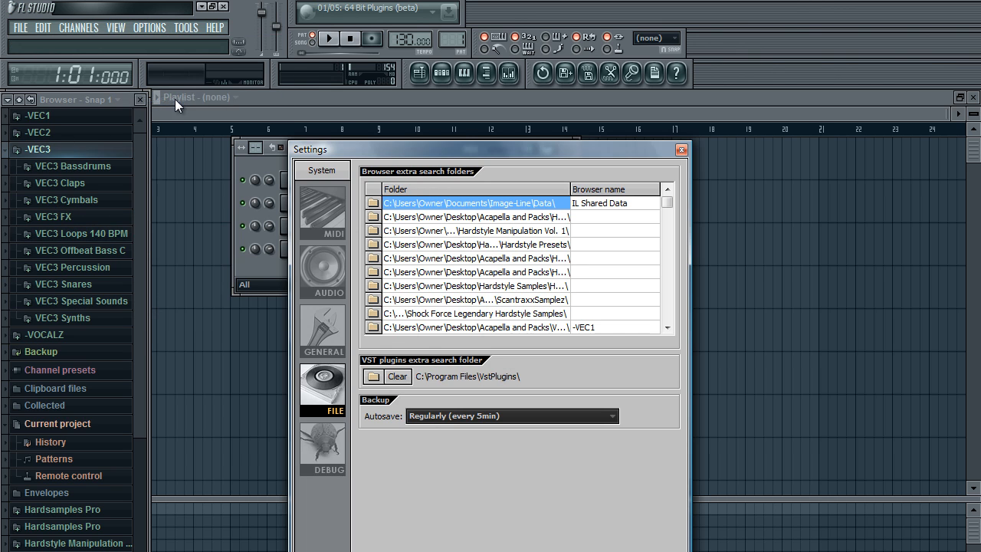
pyautogui.click(681, 149)
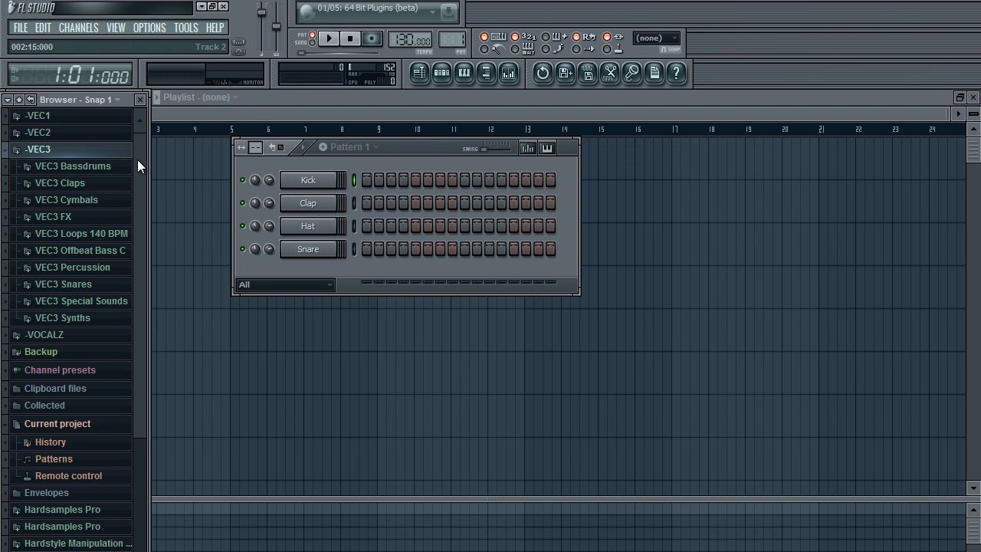
# - Audition samples in the VEC3 Trance Kicks folder and load VEC3 Bassdrums Trance 42 onto the Kick channel
pyautogui.click(119, 170)
pyautogui.click(121, 270)
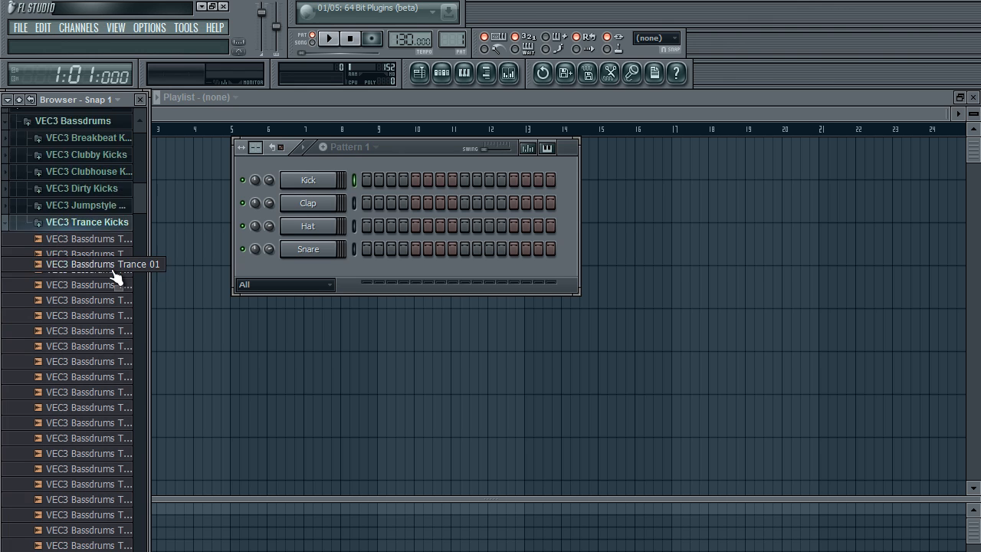
pyautogui.scroll(-10, 116, 277)
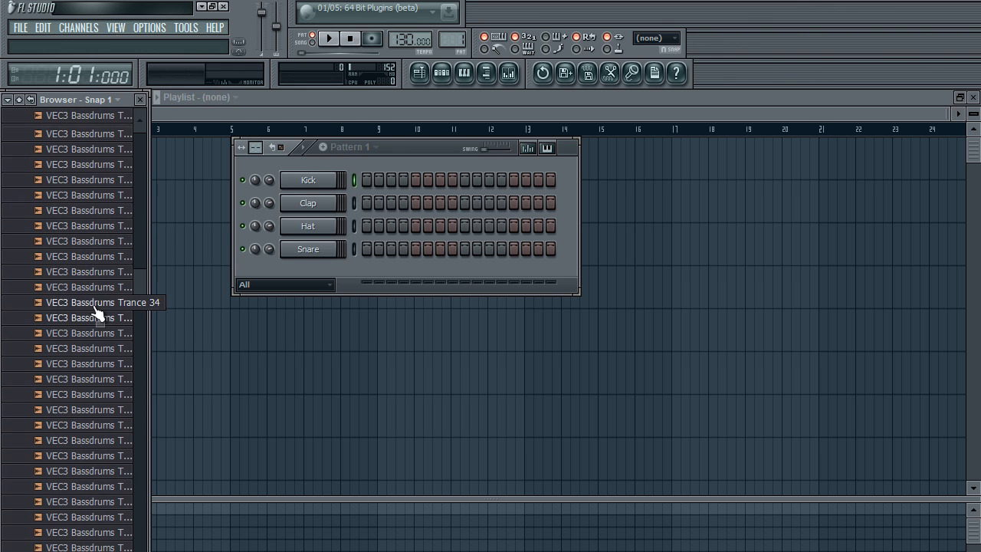
pyautogui.scroll(-3, 98, 313)
pyautogui.click(100, 347)
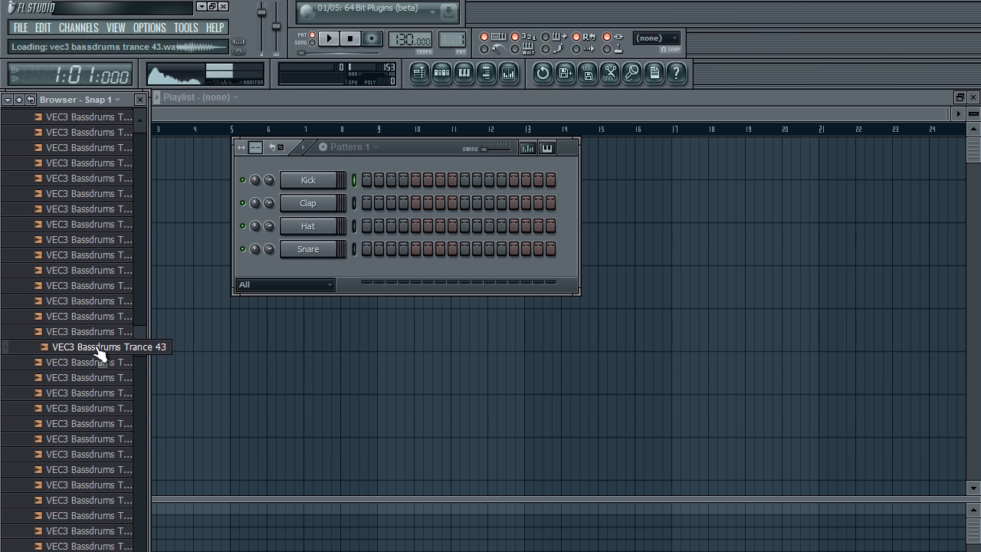
pyautogui.scroll(-3, 98, 351)
pyautogui.click(107, 237)
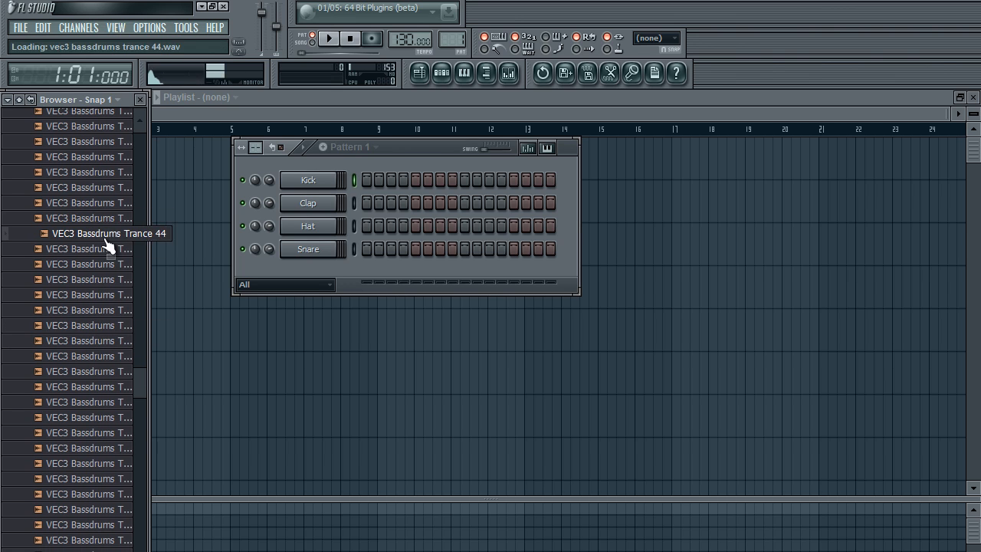
pyautogui.click(111, 249)
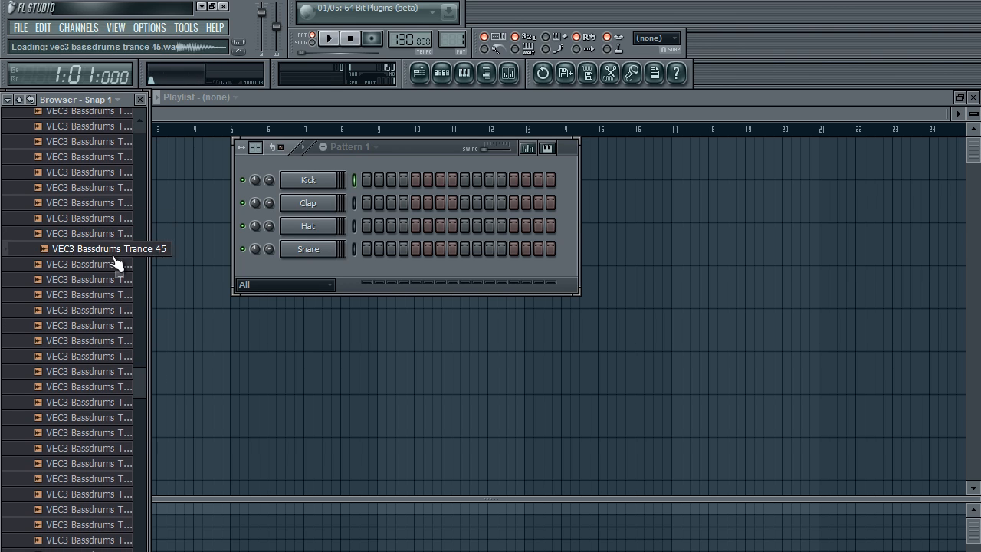
pyautogui.click(113, 205)
pyautogui.click(115, 219)
pyautogui.click(115, 207)
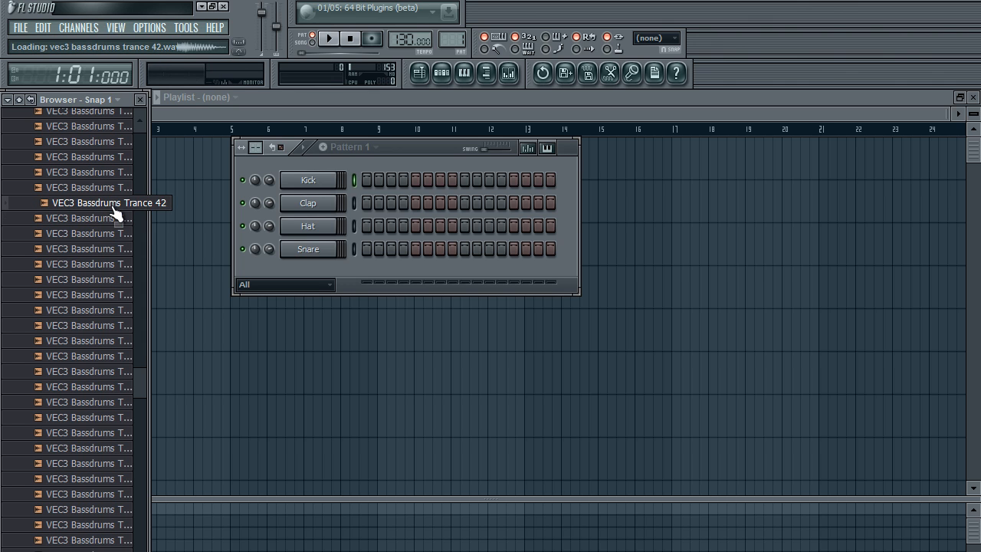
pyautogui.moveTo(115, 216); pyautogui.dragTo(308, 181)
# - Collapse the Trance Kicks and VEC3 Bassdrums folders and open the VEC3 HH Closed folder under VEC3 Cymbals
pyautogui.scroll(10, 140, 113)
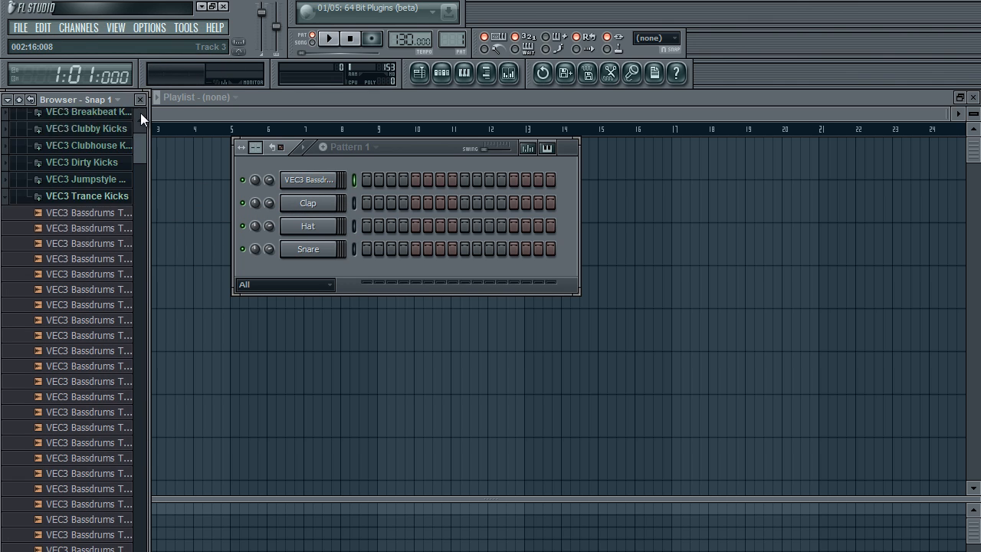
pyautogui.scroll(2, 140, 112)
pyautogui.click(115, 265)
pyautogui.click(85, 167)
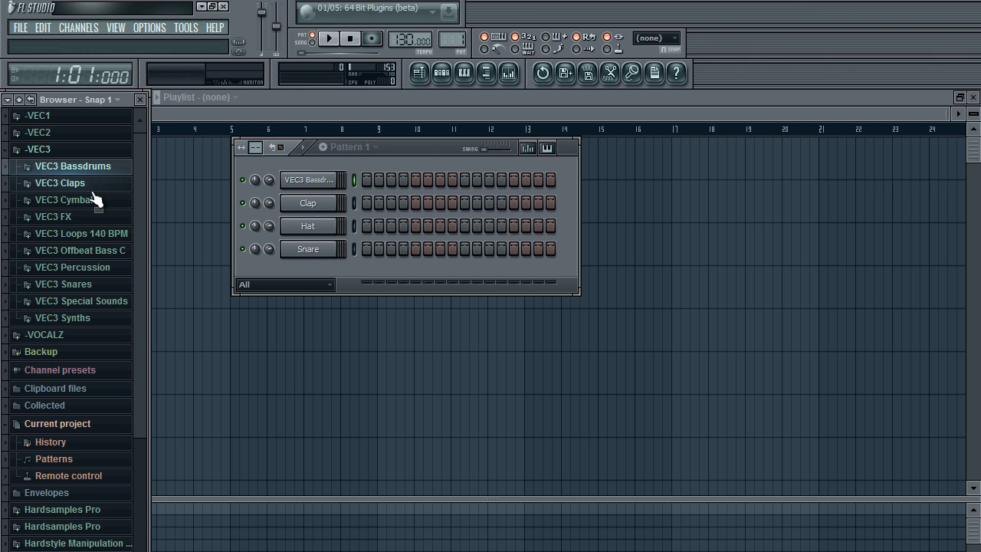
pyautogui.click(104, 201)
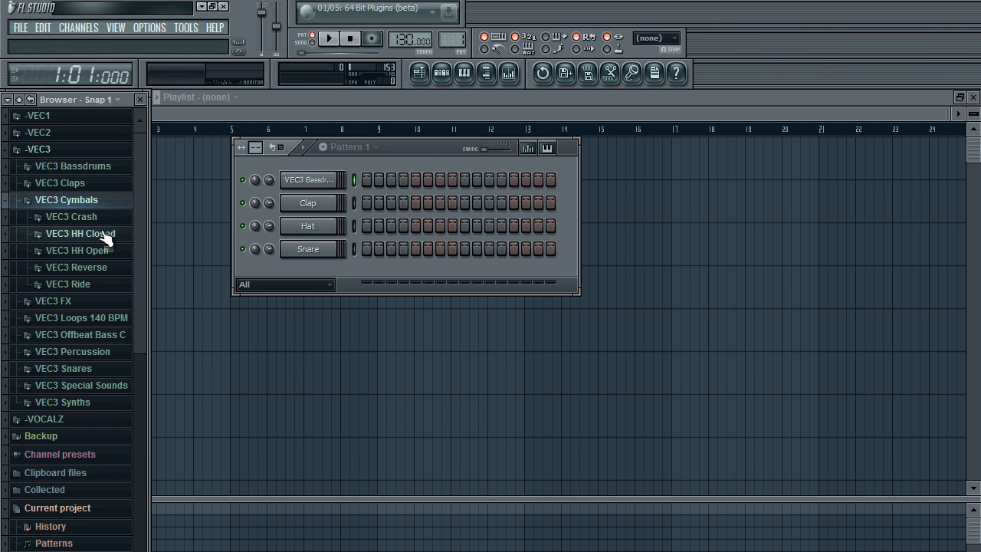
pyautogui.click(106, 240)
# - Audition several closed hi-hats and load VEC3 Cymbals HH Closed 21 onto the Clap channel
pyautogui.click(113, 227)
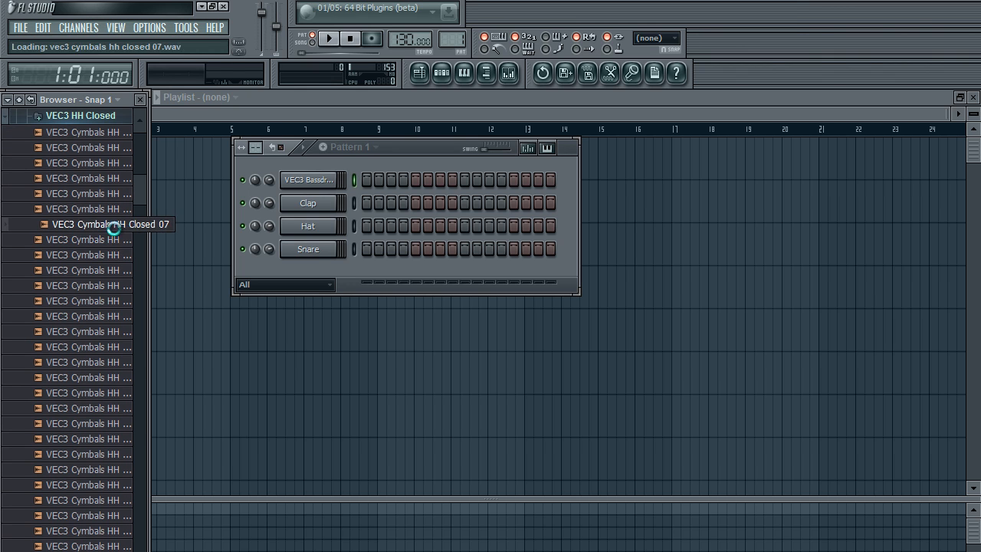
pyautogui.click(117, 243)
pyautogui.click(121, 257)
pyautogui.click(131, 274)
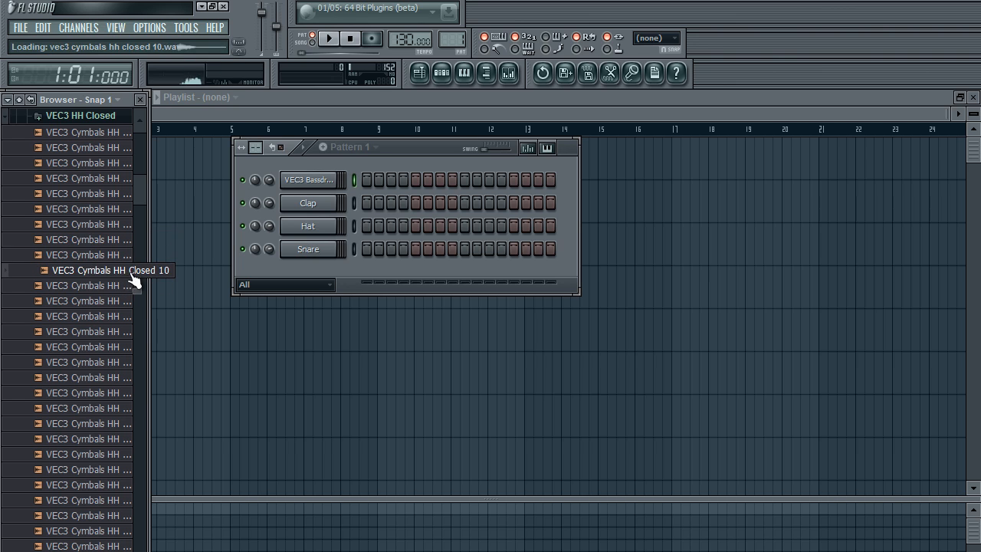
pyautogui.scroll(-3, 122, 264)
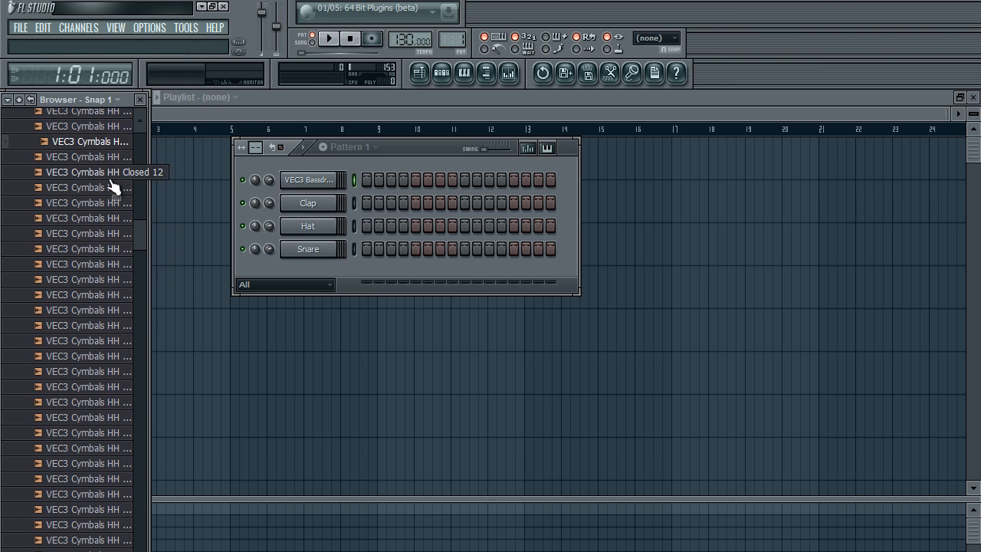
pyautogui.click(116, 312)
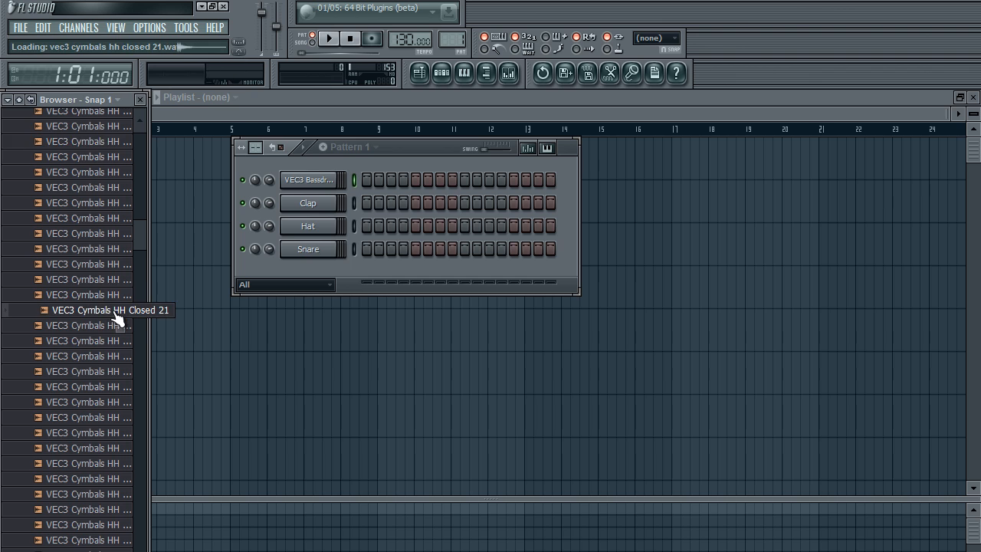
pyautogui.moveTo(116, 318); pyautogui.dragTo(306, 203)
# - Add VEC3 Cymbals HH Closed 34 as a new channel below the kick and collapse the VEC3 HH Closed folder
pyautogui.moveTo(145, 246); pyautogui.dragTo(309, 191)
pyautogui.click(115, 319)
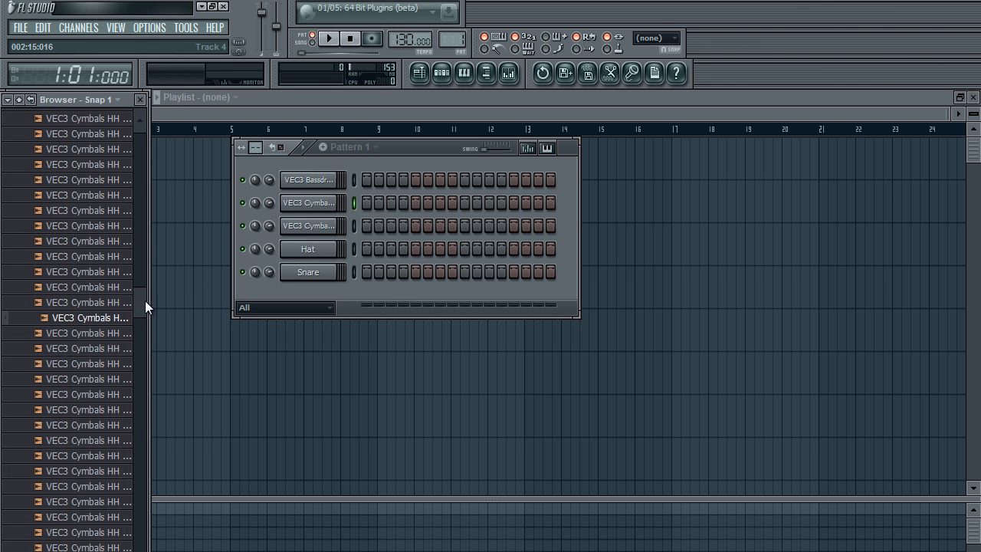
pyautogui.moveTo(145, 300); pyautogui.dragTo(137, 143)
pyautogui.click(116, 238)
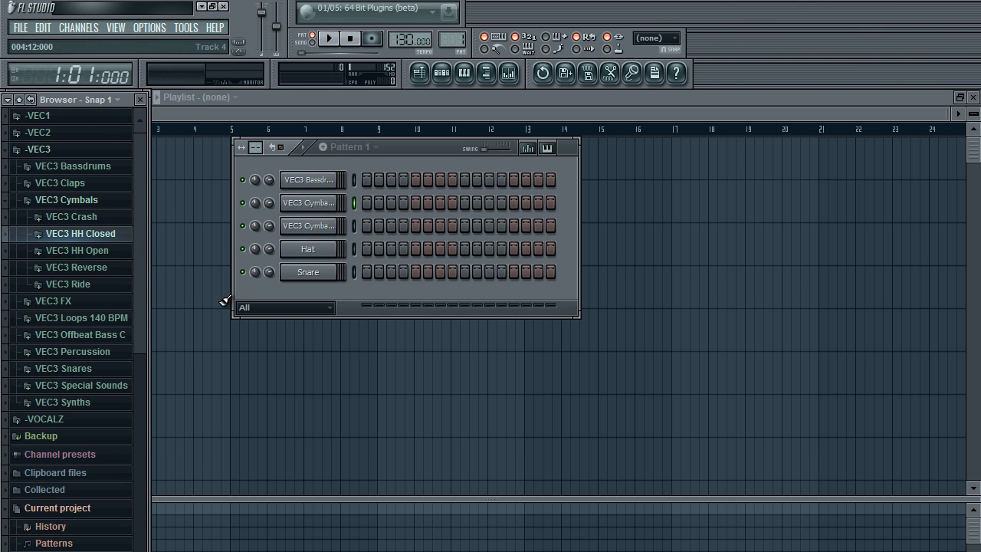
# - Open the VEC3 HH Open folder and load an open hi-hat sample onto the Hat channel
pyautogui.click(98, 250)
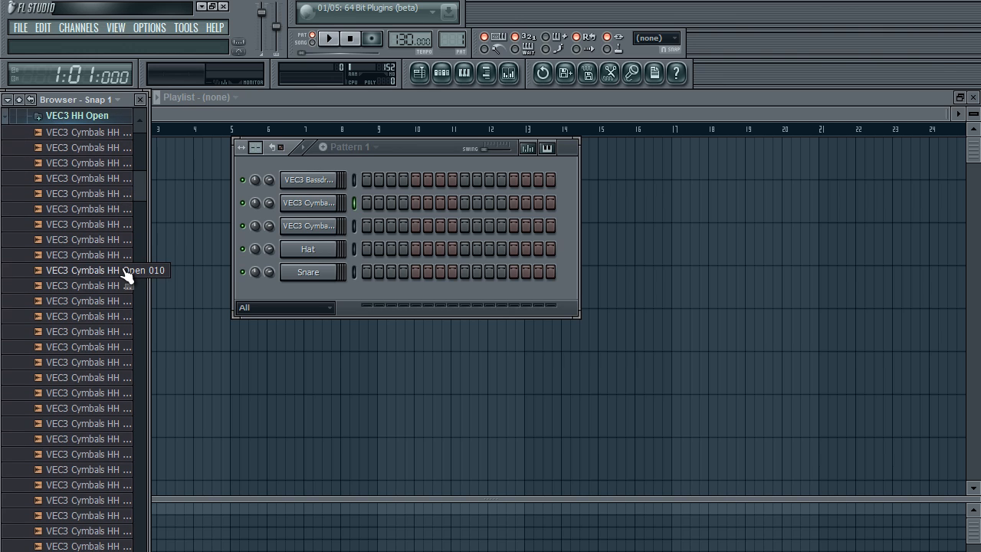
pyautogui.scroll(-5, 126, 276)
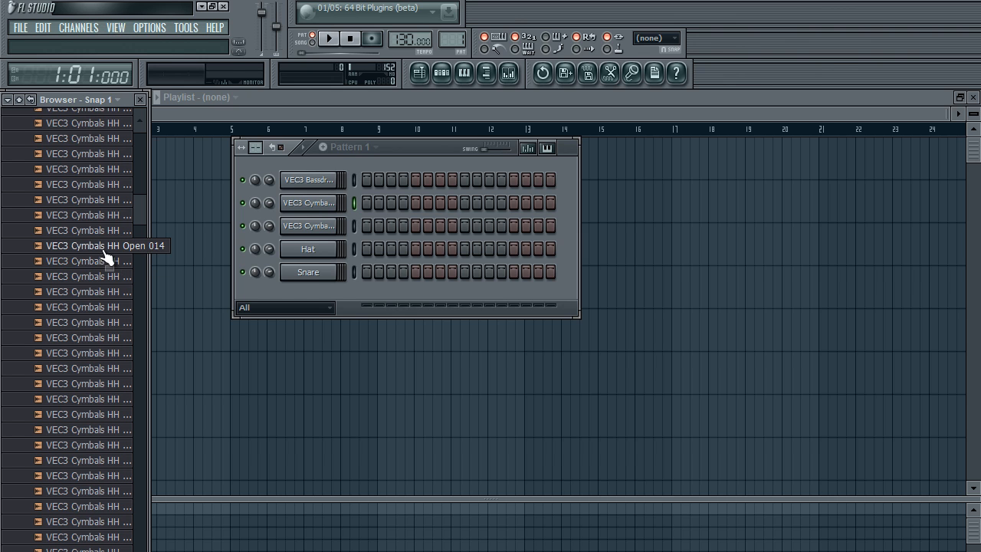
pyautogui.moveTo(105, 252); pyautogui.dragTo(310, 260)
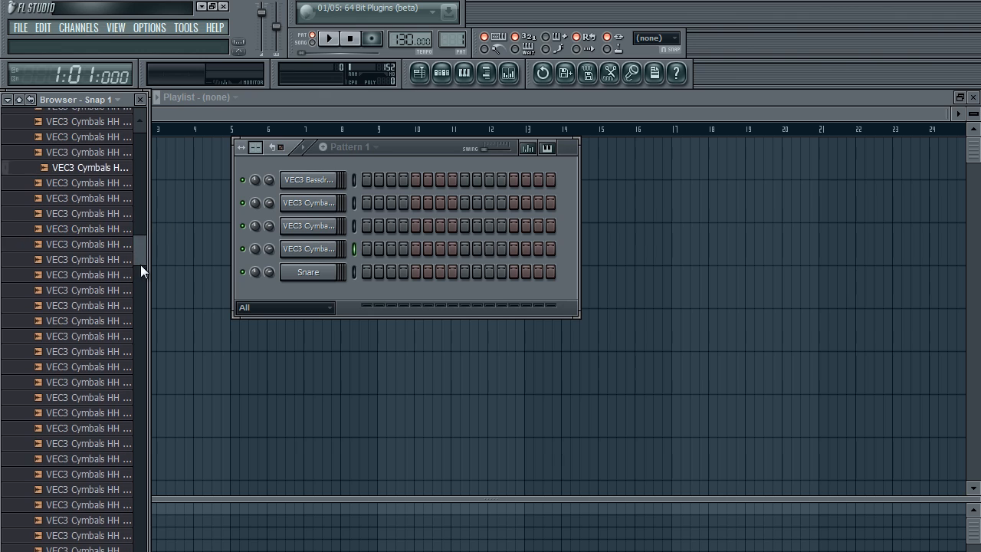
# - Audition more open hi-hats, replace the open hat channel's sample with VEC3 Cymbals HH Open 047 and collapse the VEC3 HH Open folder
pyautogui.moveTo(140, 266); pyautogui.dragTo(146, 320)
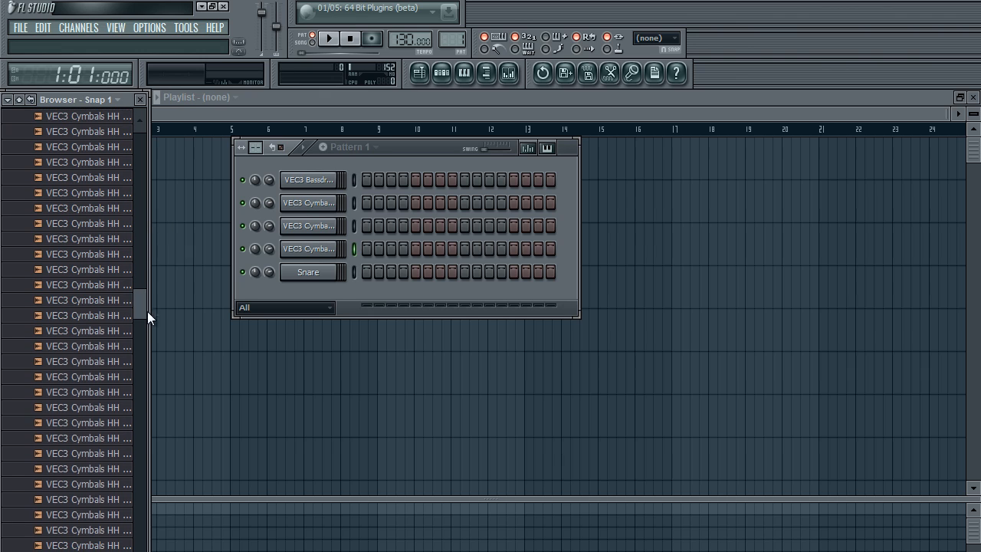
pyautogui.click(115, 346)
pyautogui.click(112, 358)
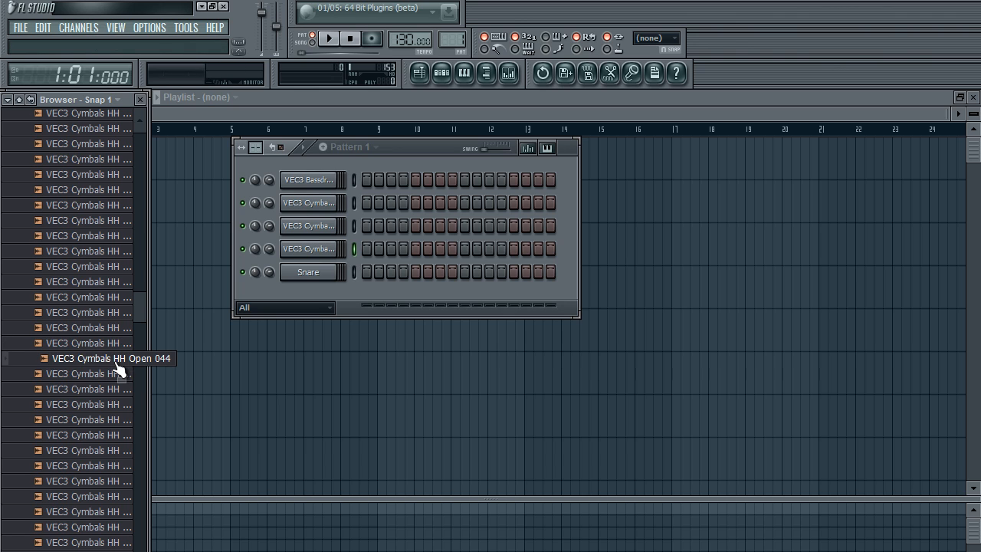
pyautogui.click(112, 375)
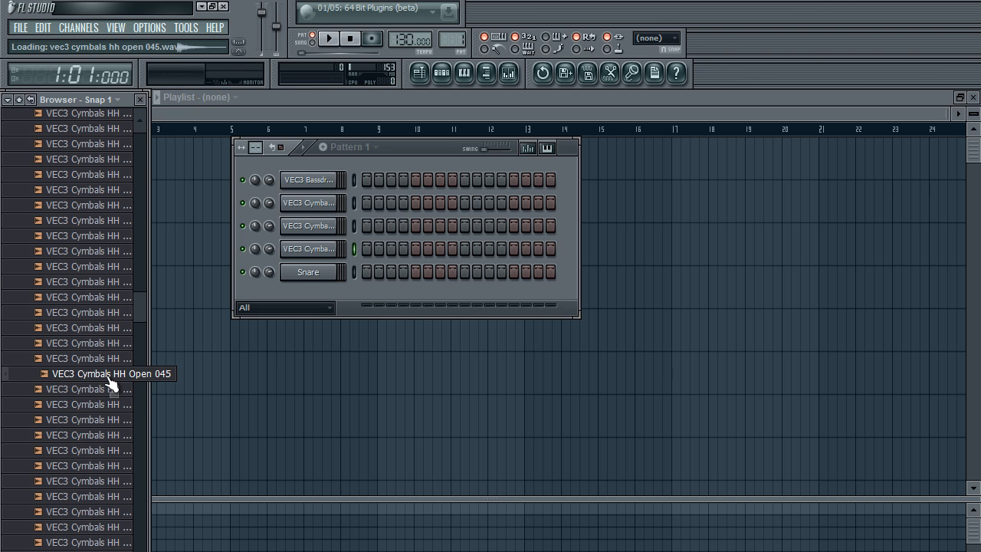
pyautogui.moveTo(102, 406); pyautogui.dragTo(300, 305)
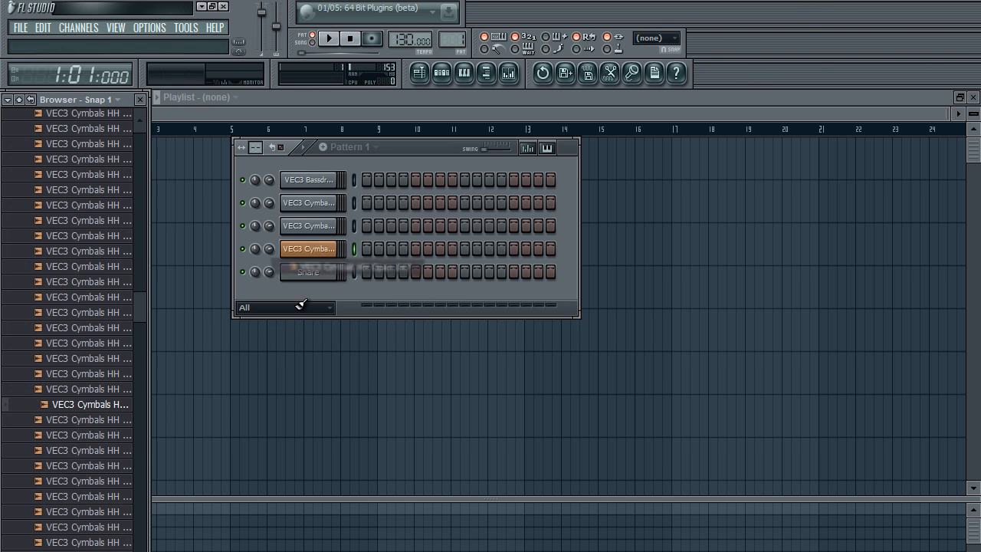
pyautogui.moveTo(139, 305); pyautogui.dragTo(132, 130)
pyautogui.click(106, 251)
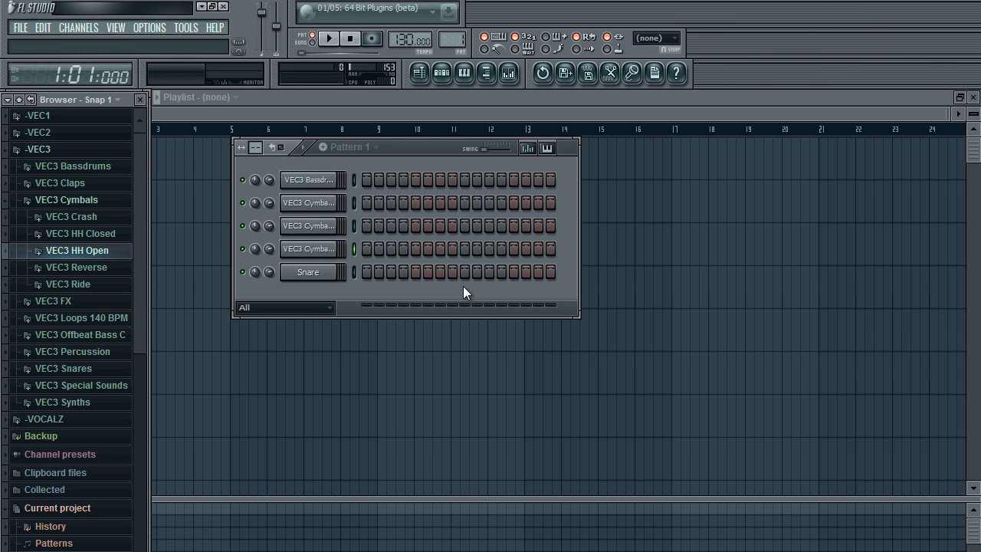
# - Examine the waveforms of the two closed hi-hats and the open hi-hat in their channel settings
pyautogui.click(309, 203)
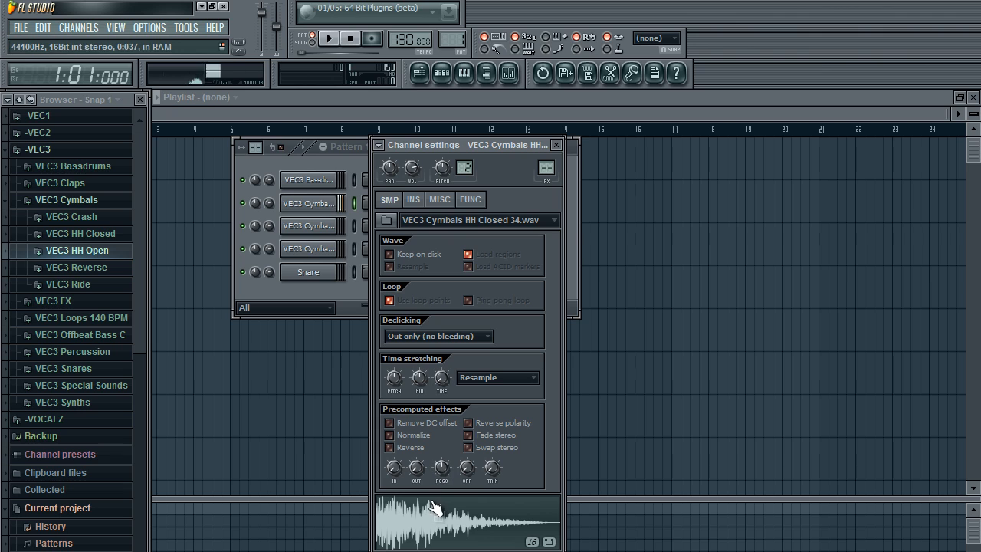
pyautogui.click(309, 226)
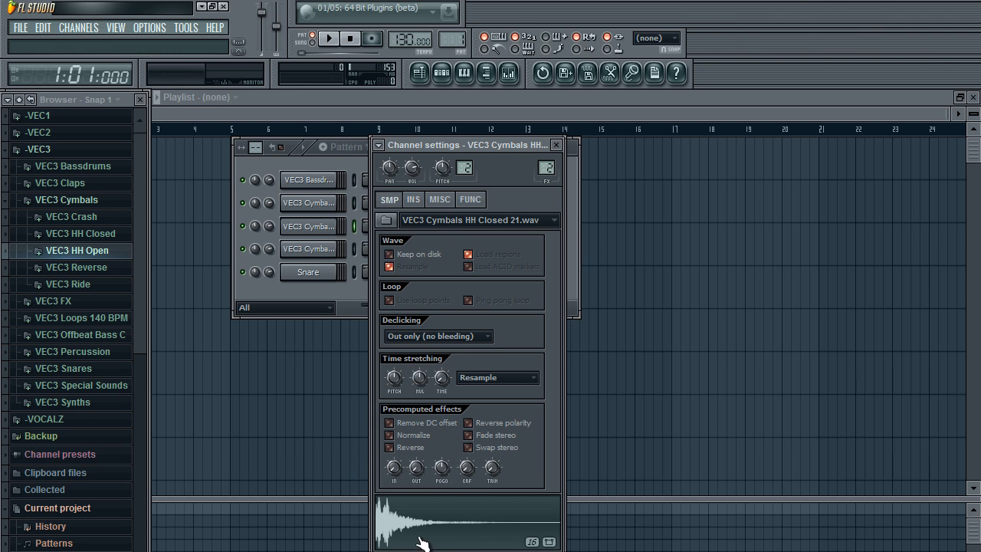
pyautogui.click(315, 250)
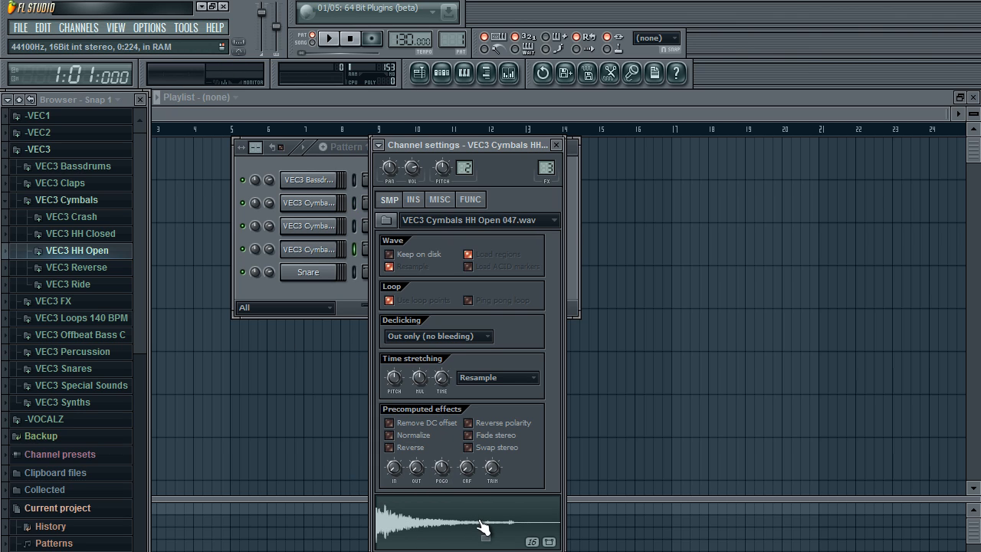
pyautogui.click(557, 145)
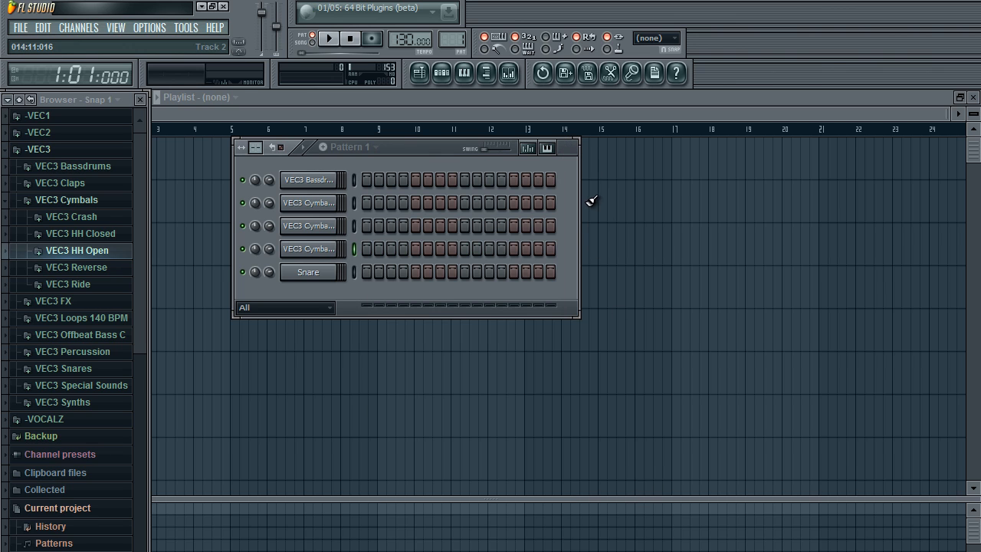
# - Collapse the VEC3 Cymbals folder, open VEC3 Claps and audition the clap samples between VEC3 Claps 016 and 025
pyautogui.click(66, 199)
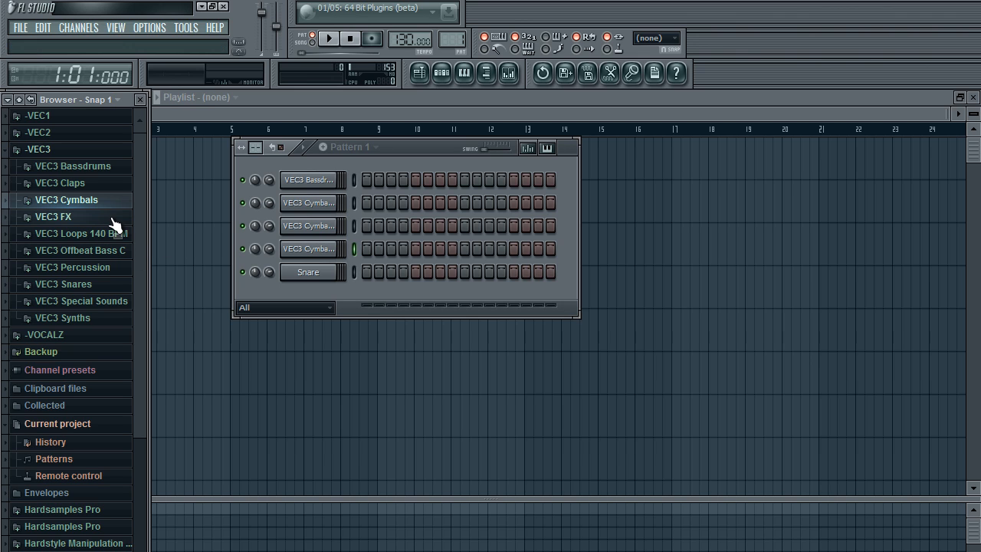
pyautogui.click(107, 183)
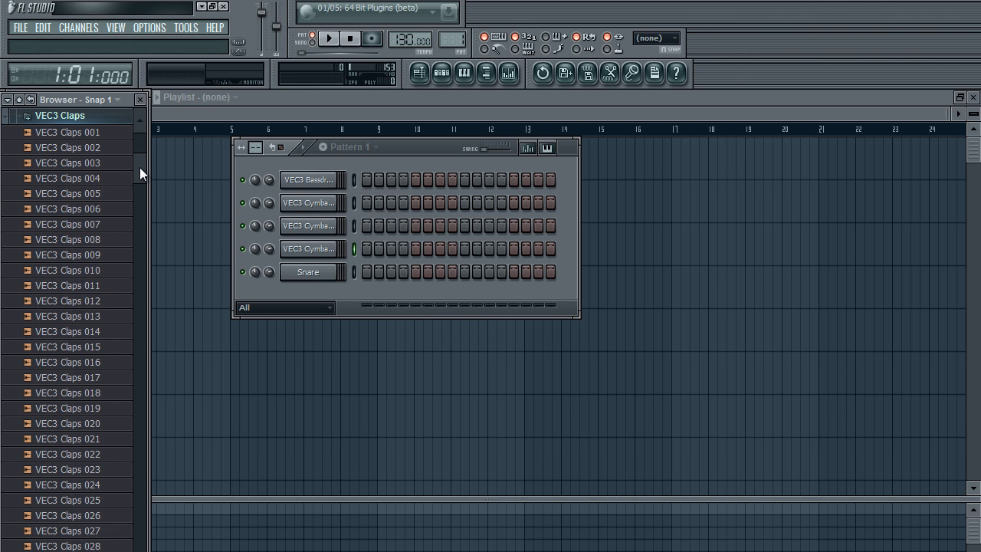
pyautogui.moveTo(141, 170); pyautogui.dragTo(153, 218)
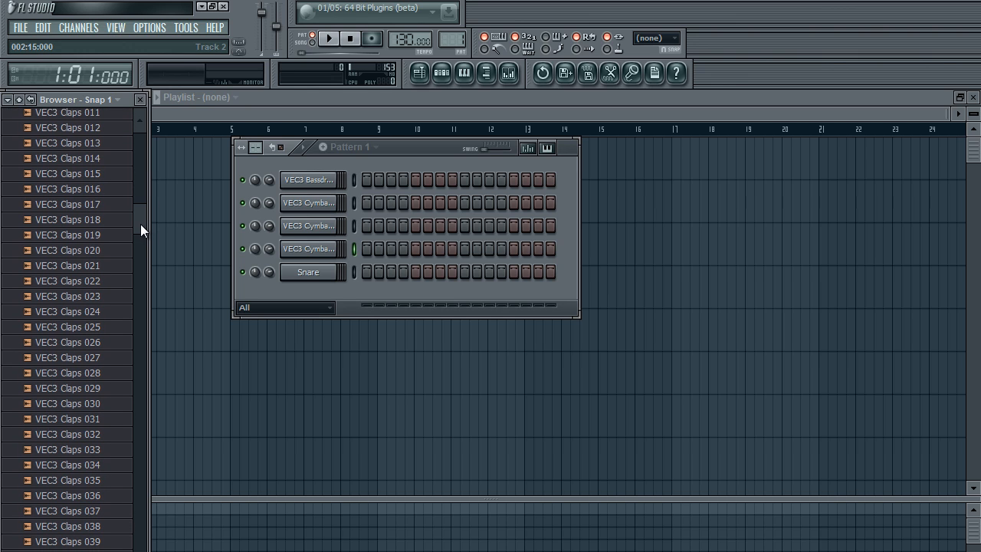
pyautogui.scroll(3, 116, 300)
pyautogui.click(97, 231)
pyautogui.click(97, 247)
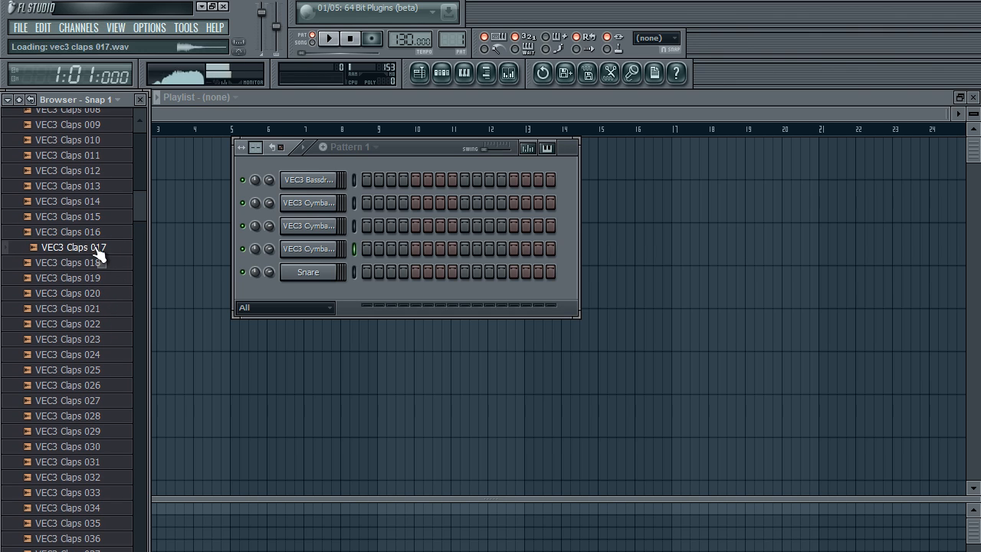
pyautogui.click(96, 262)
pyautogui.scroll(-5, 112, 329)
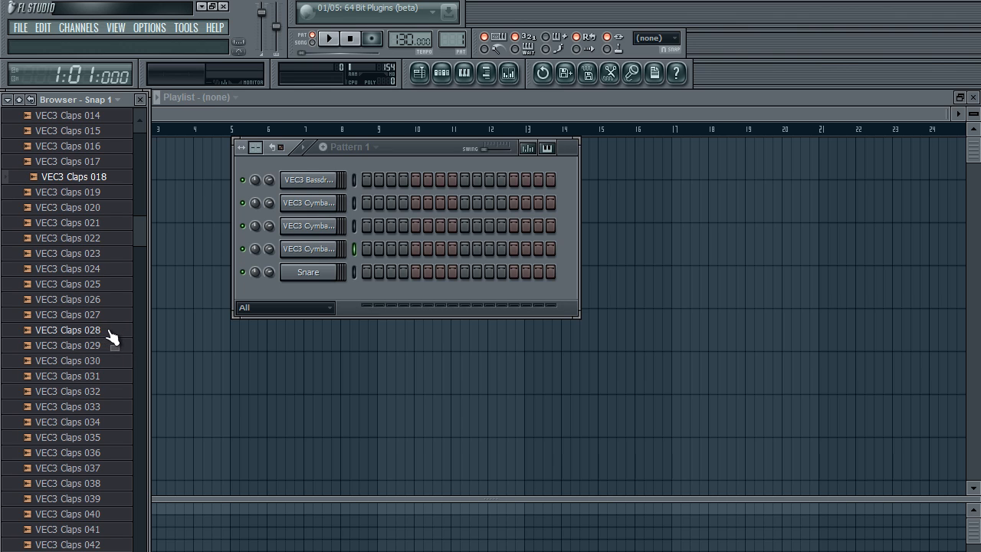
pyautogui.click(96, 256)
pyautogui.click(98, 239)
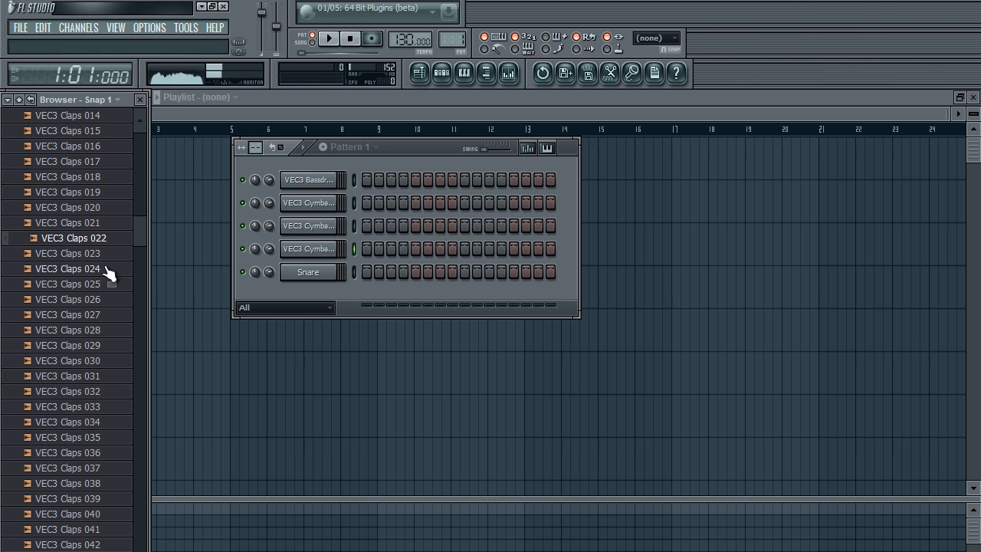
pyautogui.click(103, 270)
pyautogui.click(104, 285)
# - Audition further claps, load two including VEC3 Claps 035 onto the Snare channel and one new channel, and collapse the VEC3 Claps folder
pyautogui.scroll(-3, 105, 299)
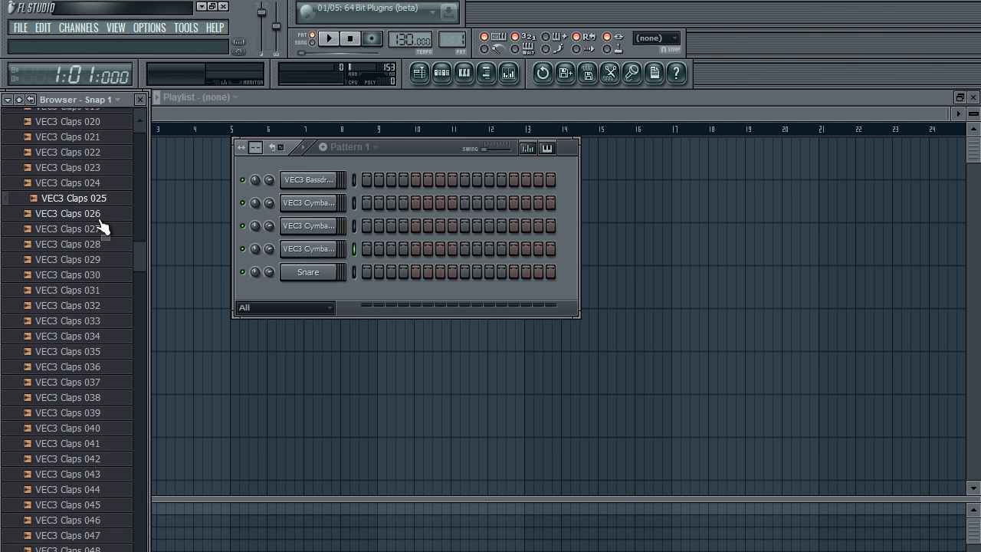
pyautogui.click(102, 216)
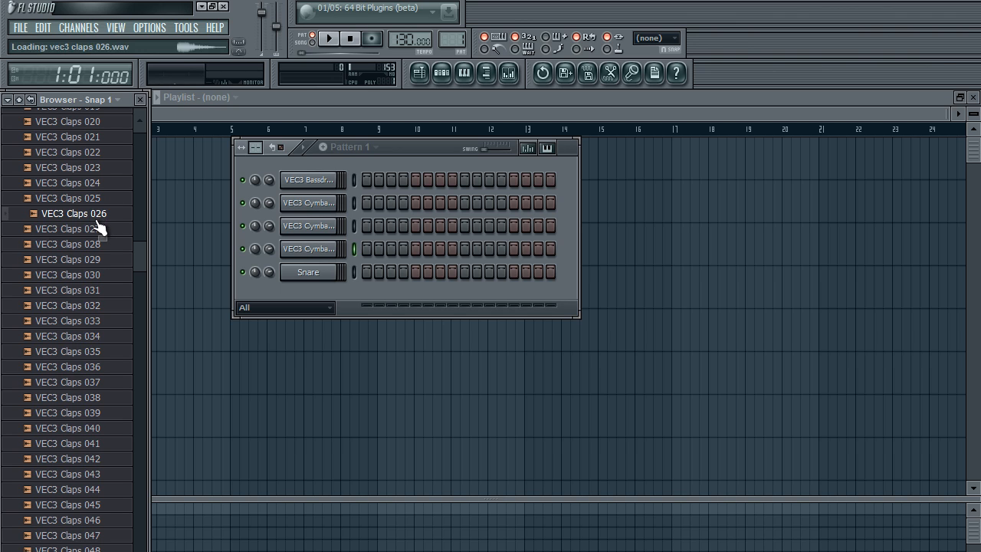
pyautogui.click(102, 230)
pyautogui.click(103, 245)
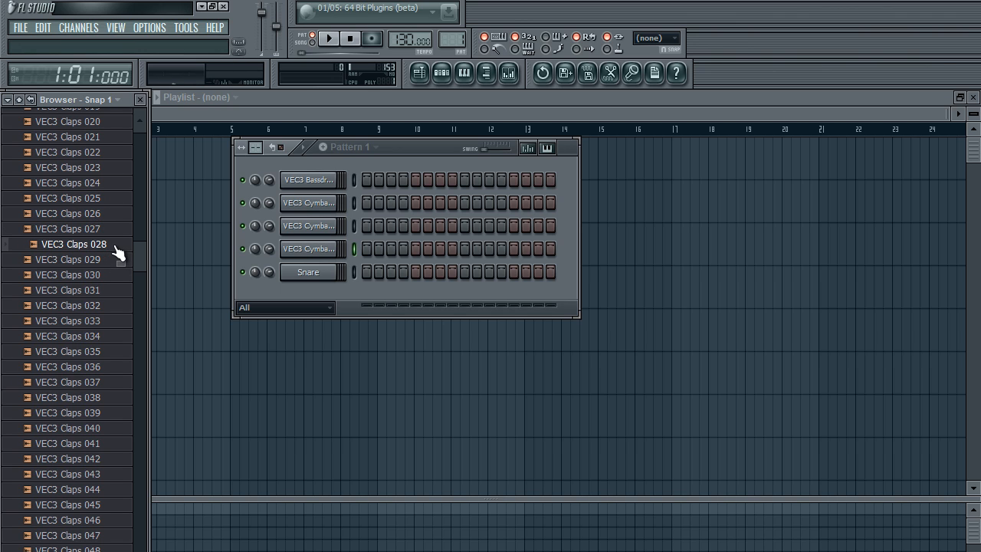
pyautogui.click(112, 274)
pyautogui.scroll(-1, 92, 322)
pyautogui.click(91, 322)
pyautogui.click(97, 309)
pyautogui.moveTo(103, 311); pyautogui.dragTo(318, 272)
pyautogui.scroll(2, 149, 216)
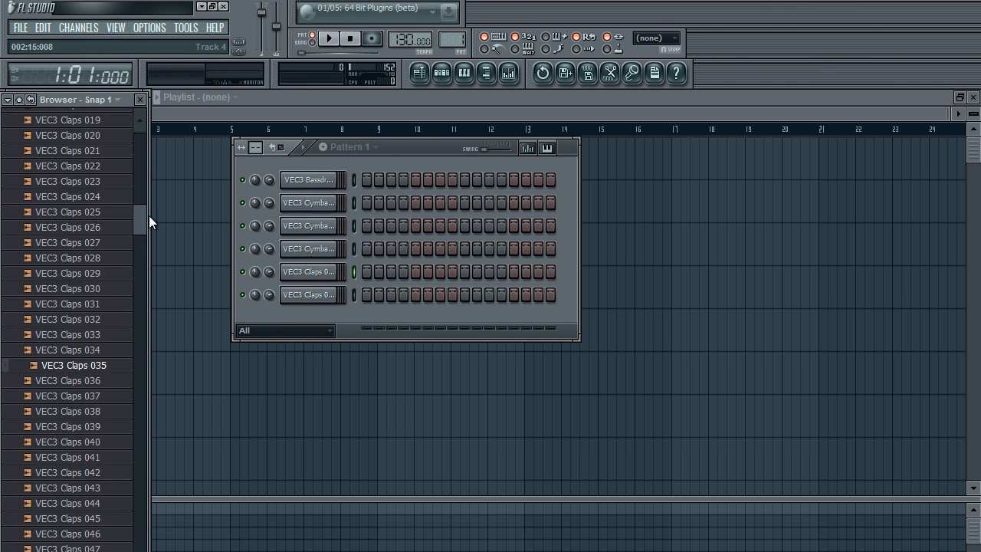
pyautogui.scroll(8, 148, 216)
pyautogui.click(98, 185)
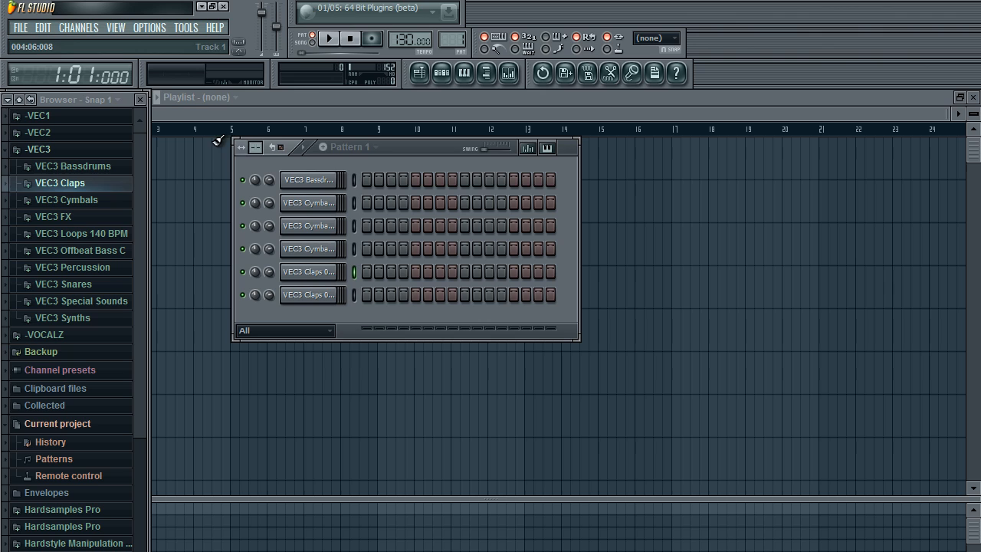
# - Set the pattern to 8 beats per bar, fill every fourth step of the bassdrum channel and play the pattern
pyautogui.moveTo(255, 147); pyautogui.dragTo(263, 132)
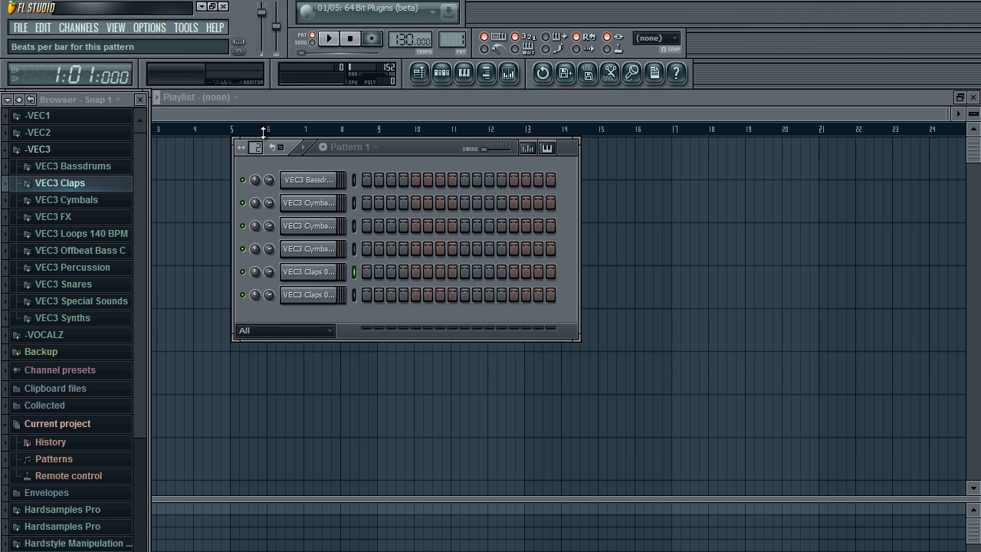
pyautogui.moveTo(270, 95); pyautogui.dragTo(269, 85)
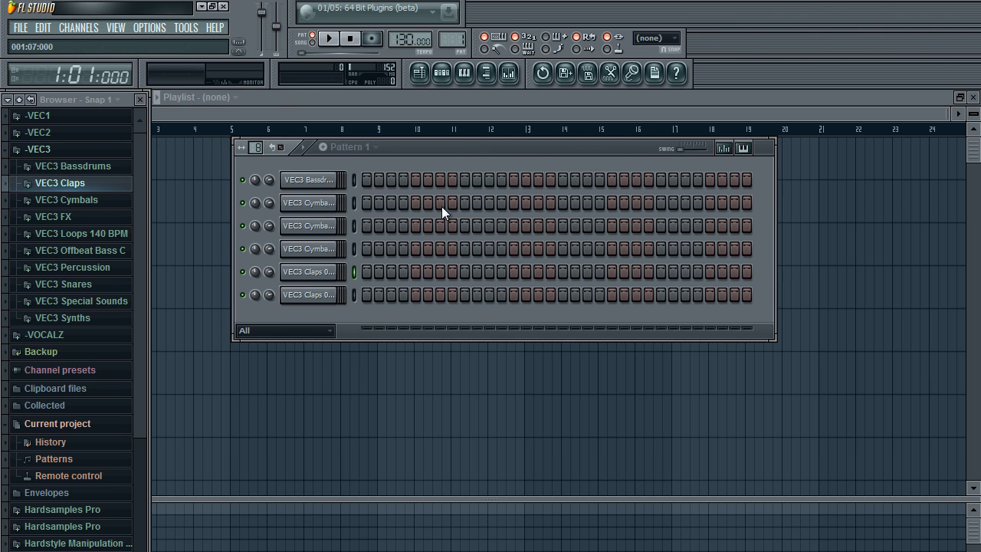
pyautogui.rightClick(330, 180)
pyautogui.click(371, 308)
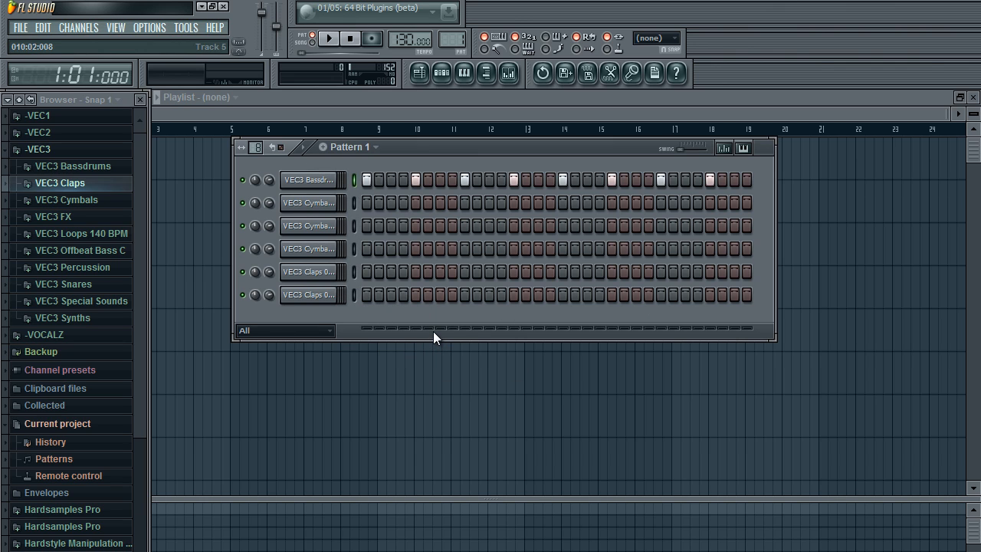
pyautogui.press('space')
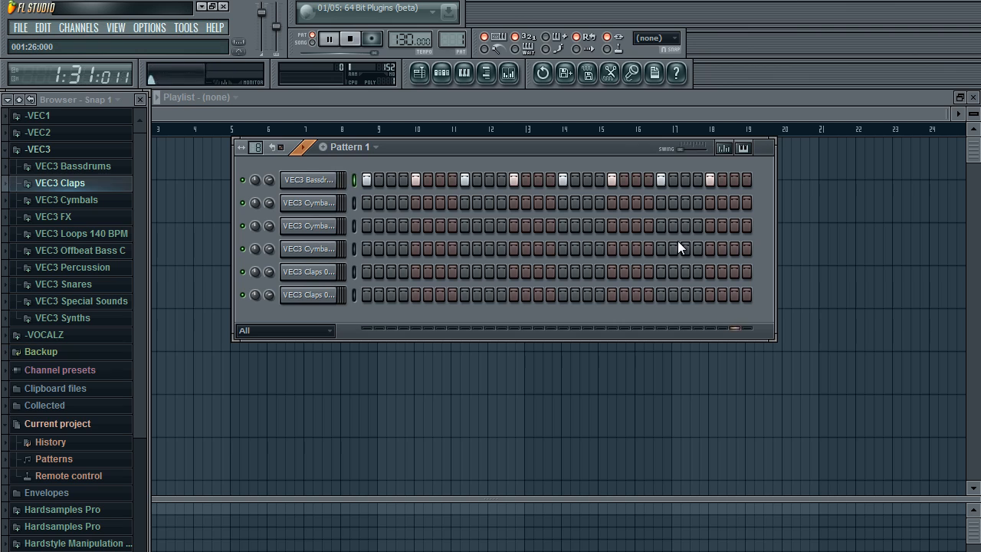
pyautogui.press('space')
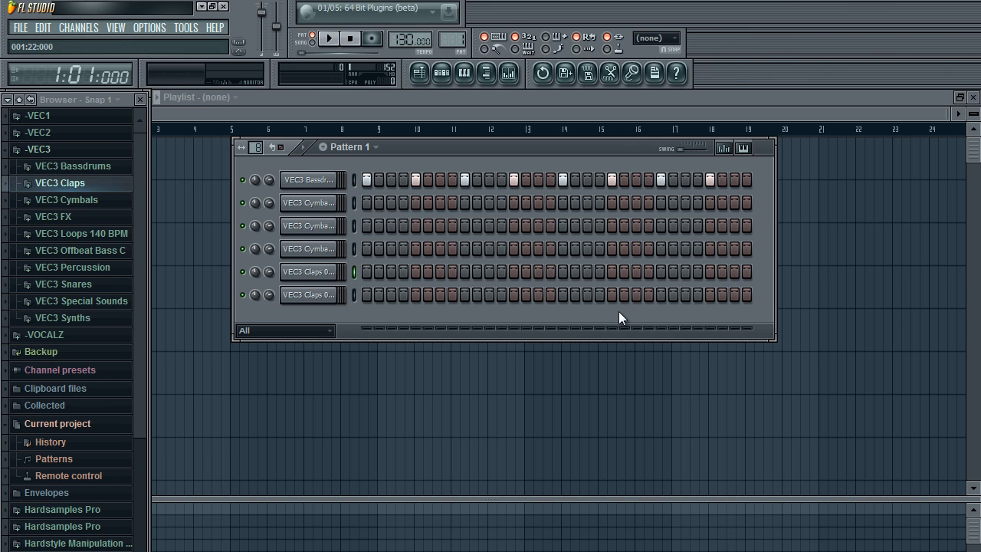
# - Place the open hi-hat midway between kicks, put both claps on every second kick starting at step 5, and play the pattern
pyautogui.click(387, 251)
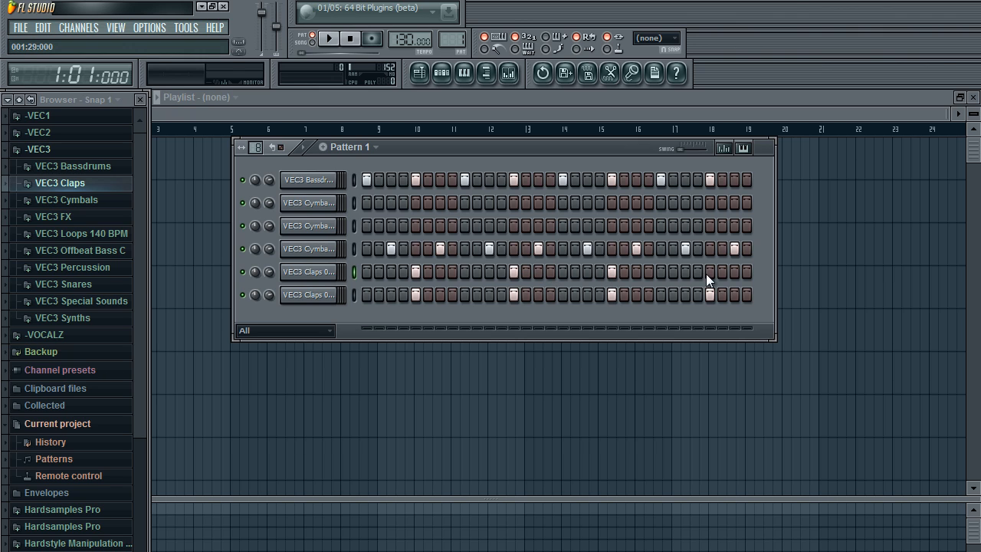
pyautogui.click(328, 39)
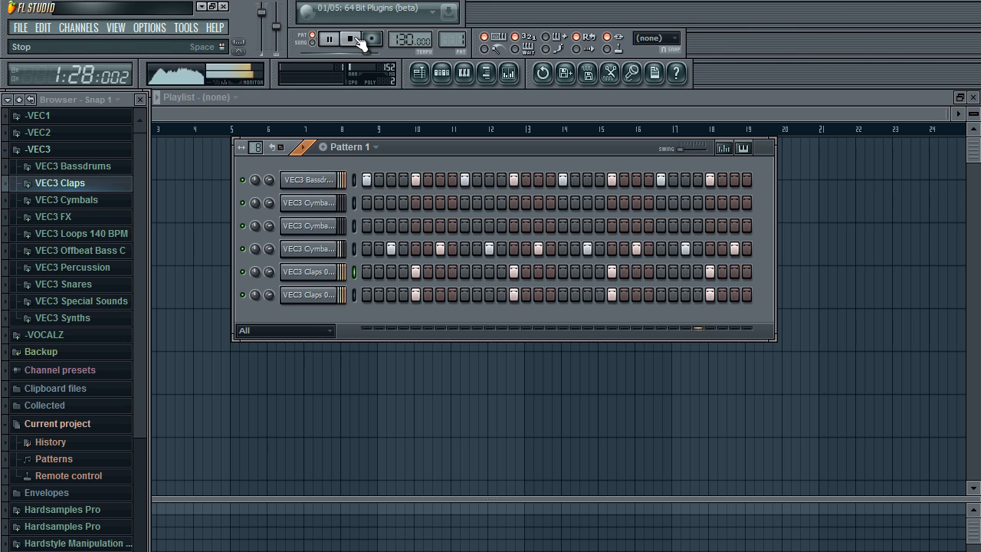
pyautogui.click(354, 39)
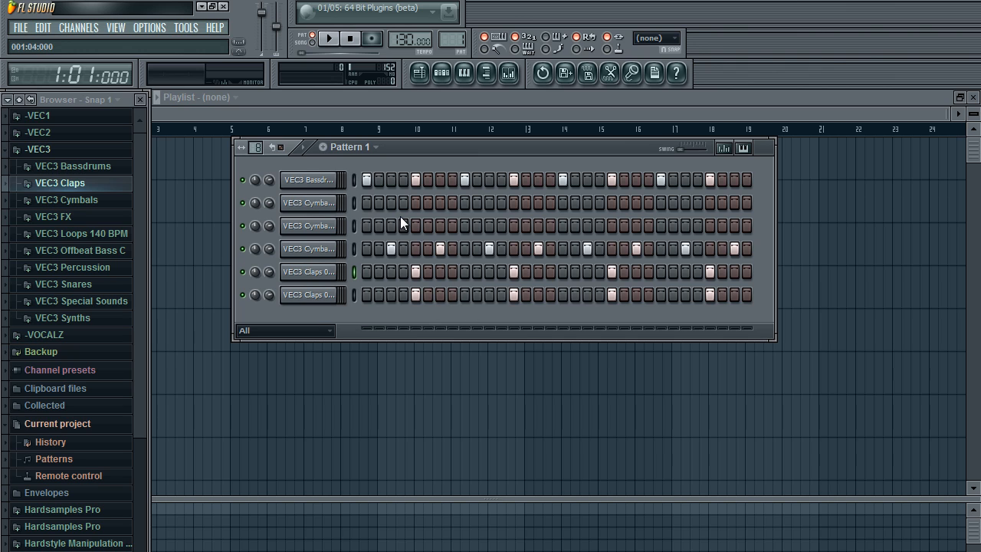
# - Fill every even step of the first closed hi-hat channel, raise that channel's volume and play the pattern
pyautogui.scroll(2, 400, 216)
pyautogui.moveTo(679, 151); pyautogui.dragTo(699, 152)
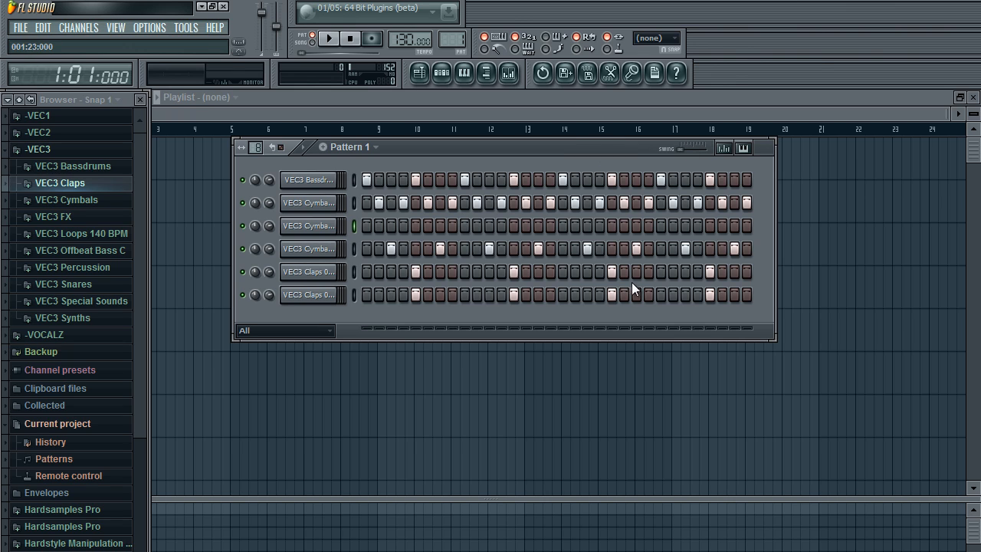
pyautogui.press('space')
pyautogui.press('space')
pyautogui.moveTo(263, 203); pyautogui.dragTo(263, 100)
pyautogui.press('space')
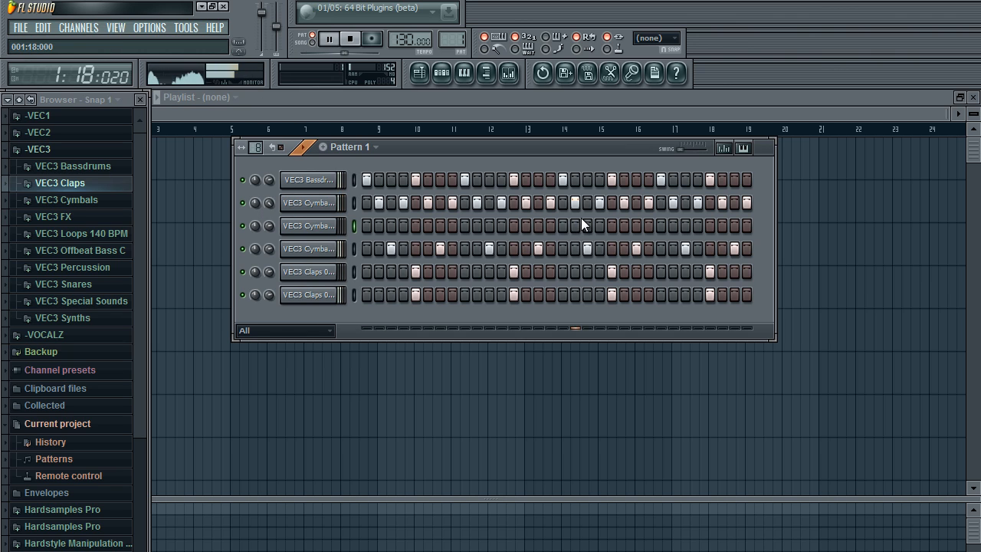
pyautogui.press('space')
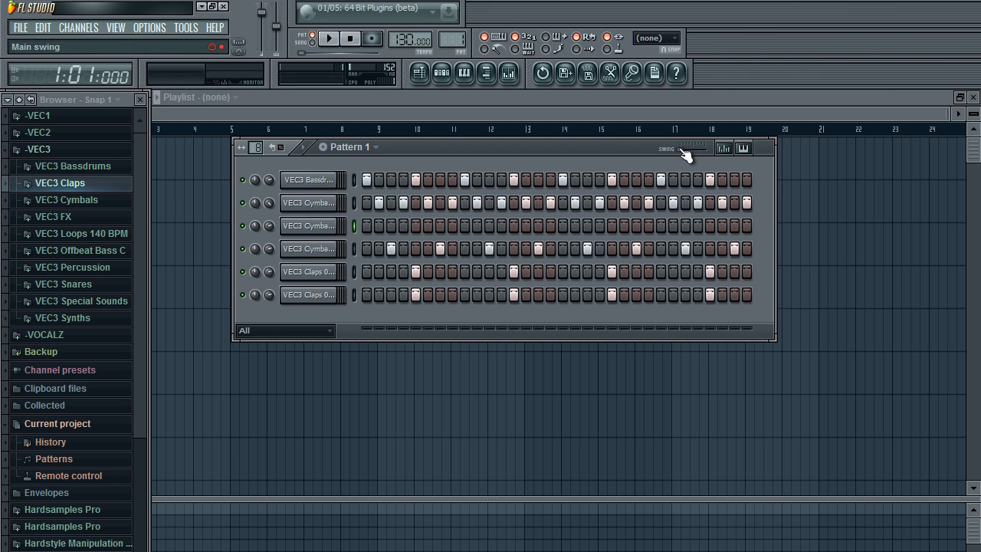
# - Increase the main swing to about half, play the pattern, and clear all steps of the first closed hi-hat channel
pyautogui.moveTo(679, 149); pyautogui.dragTo(700, 153)
pyautogui.press('space')
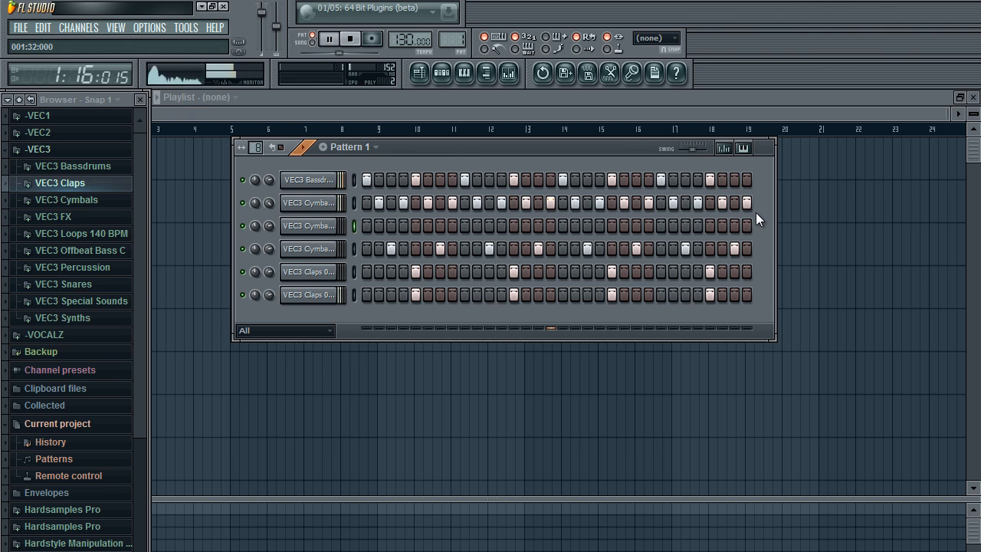
pyautogui.press('space')
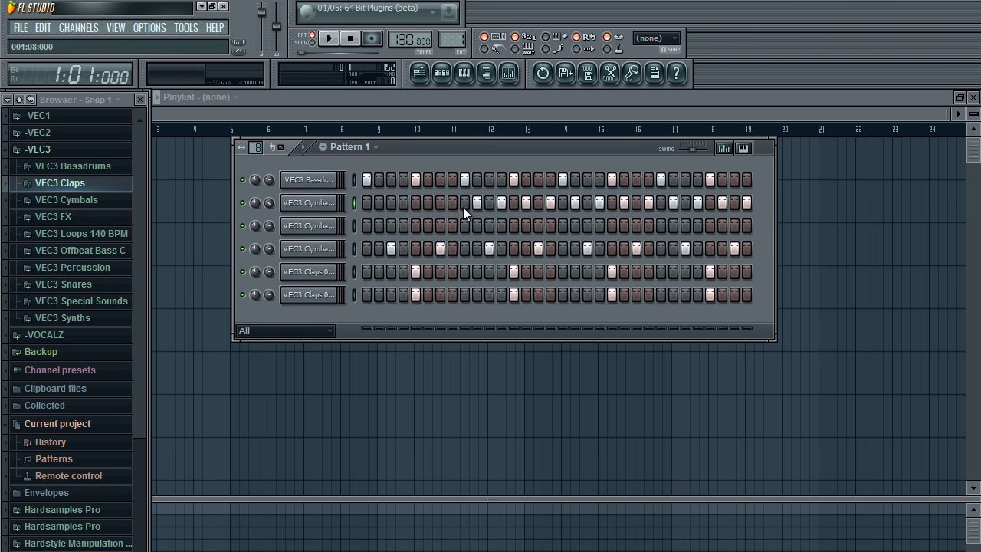
pyautogui.moveTo(463, 207); pyautogui.dragTo(644, 207)
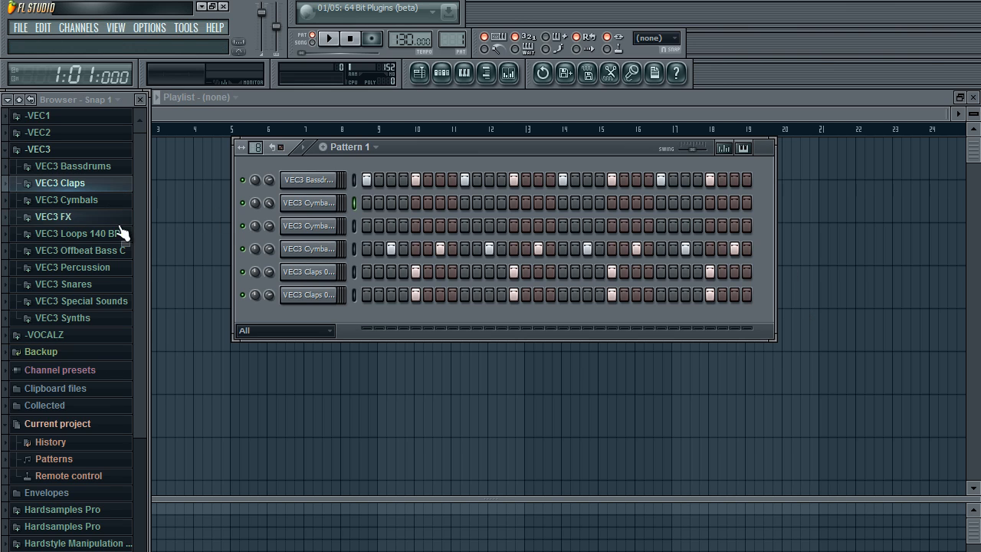
pyautogui.click(117, 274)
pyautogui.scroll(-4, 77, 230)
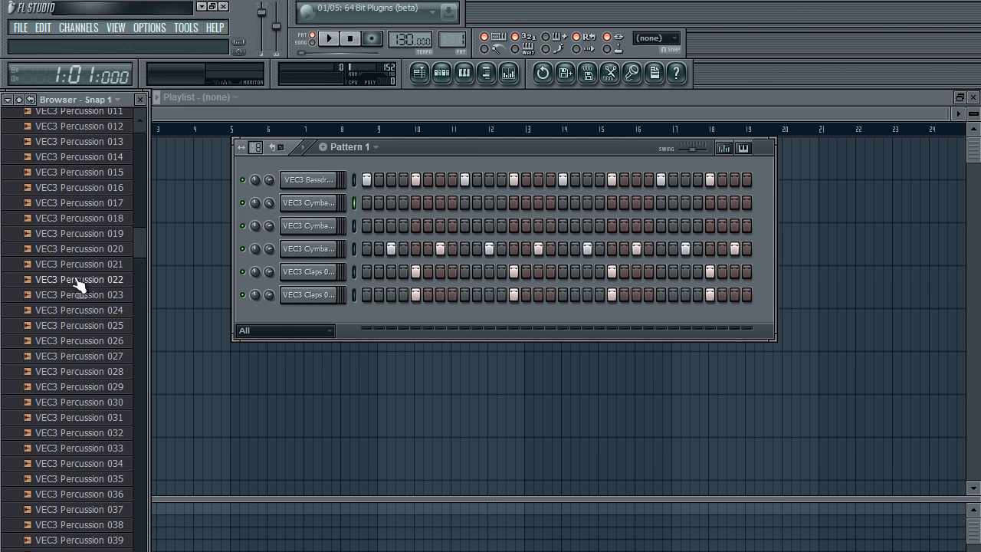
pyautogui.scroll(8, 65, 261)
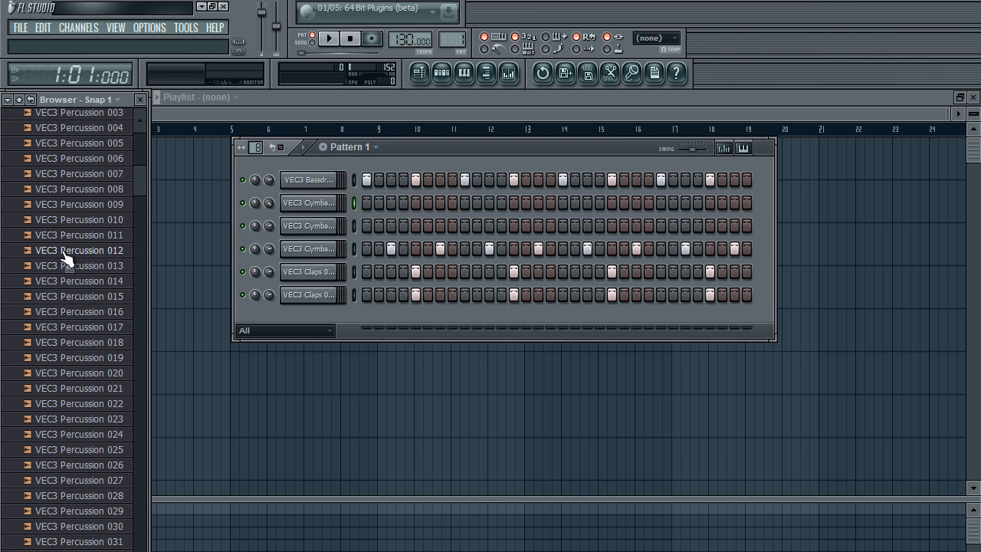
pyautogui.click(96, 269)
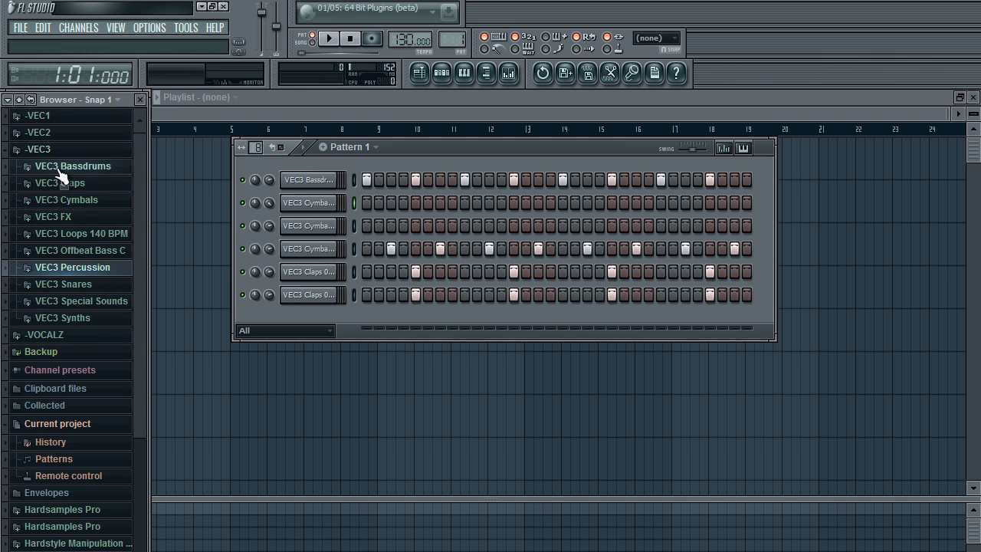
# - Collapse the VEC3 folder, audition samples in VEC1 Percussion and add VEC1 Percussion 016 as a new channel
pyautogui.click(58, 149)
pyautogui.click(54, 115)
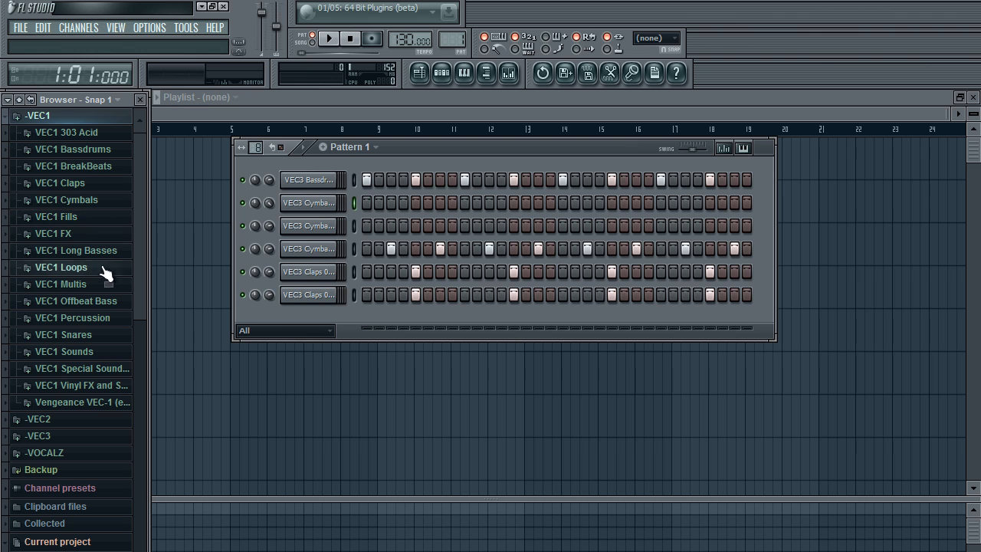
pyautogui.click(115, 319)
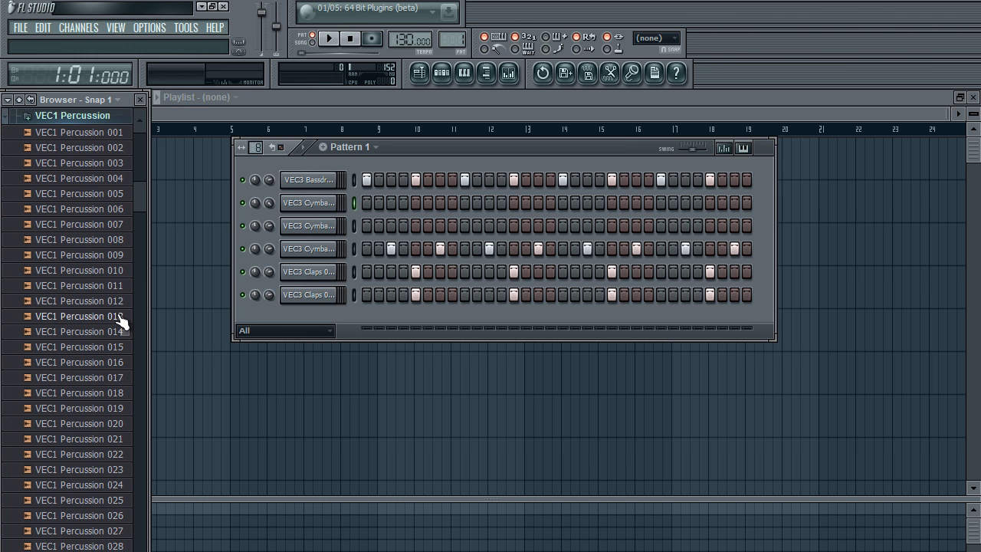
pyautogui.click(119, 331)
pyautogui.click(117, 346)
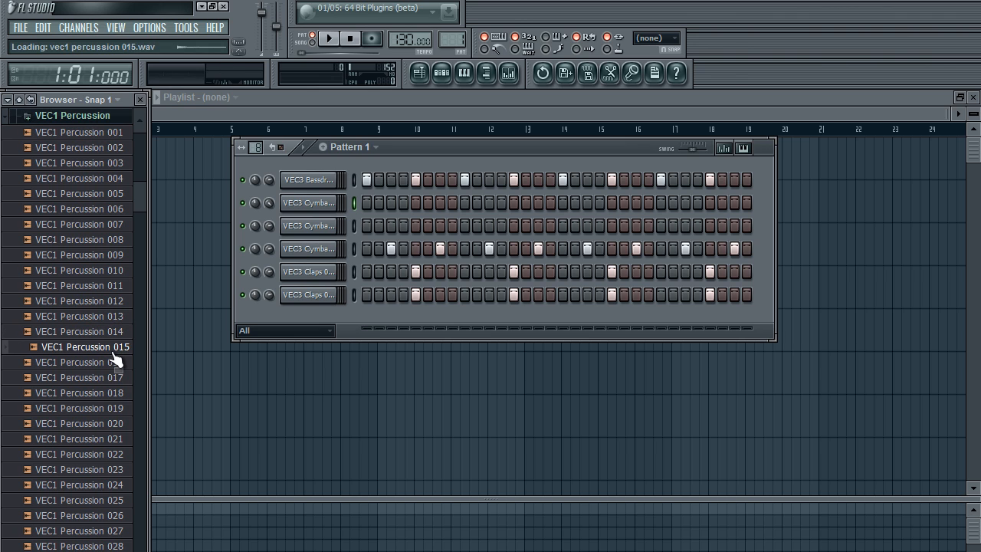
pyautogui.click(117, 362)
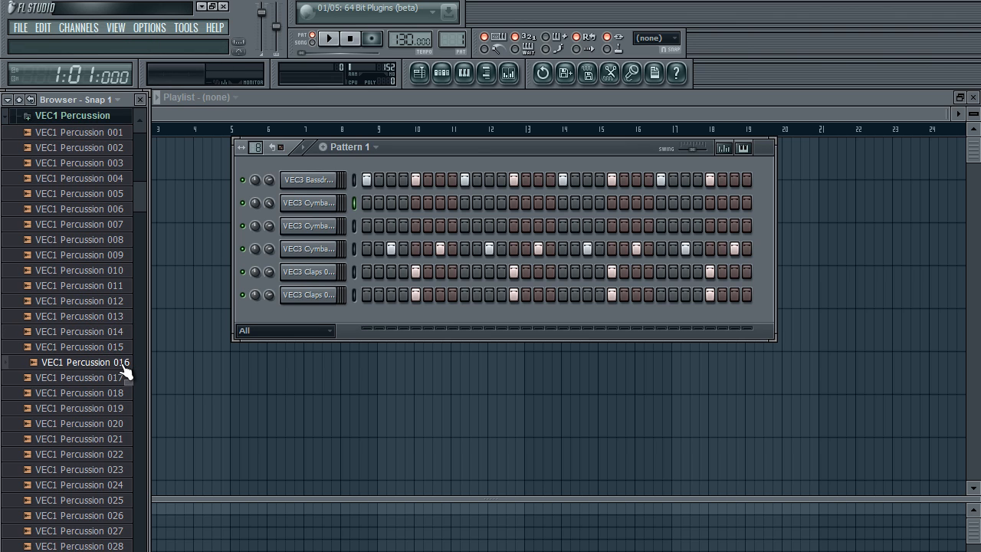
pyautogui.moveTo(117, 365); pyautogui.dragTo(300, 261)
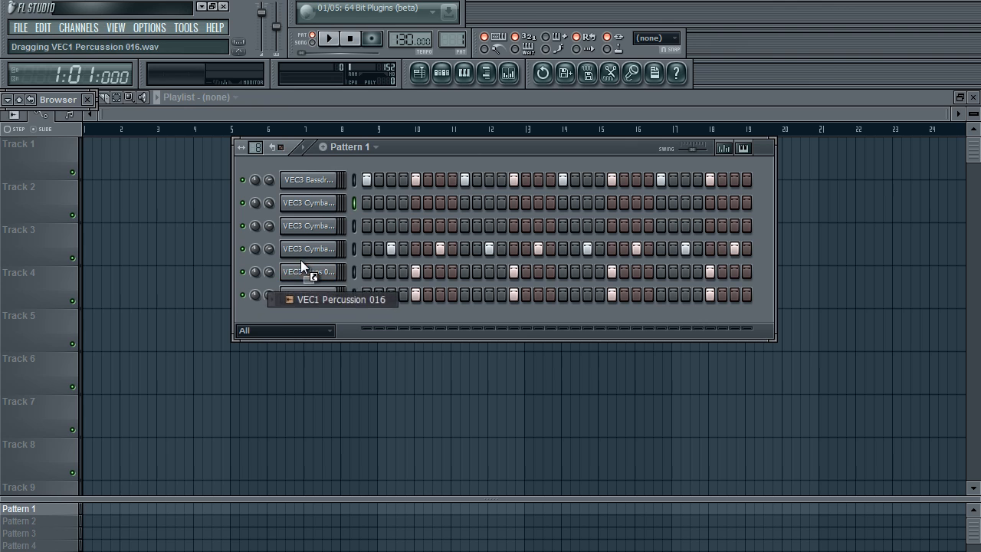
# - Open the channel settings of VEC1 Percussion 016 and move its channel below both clap channels
pyautogui.click(307, 274)
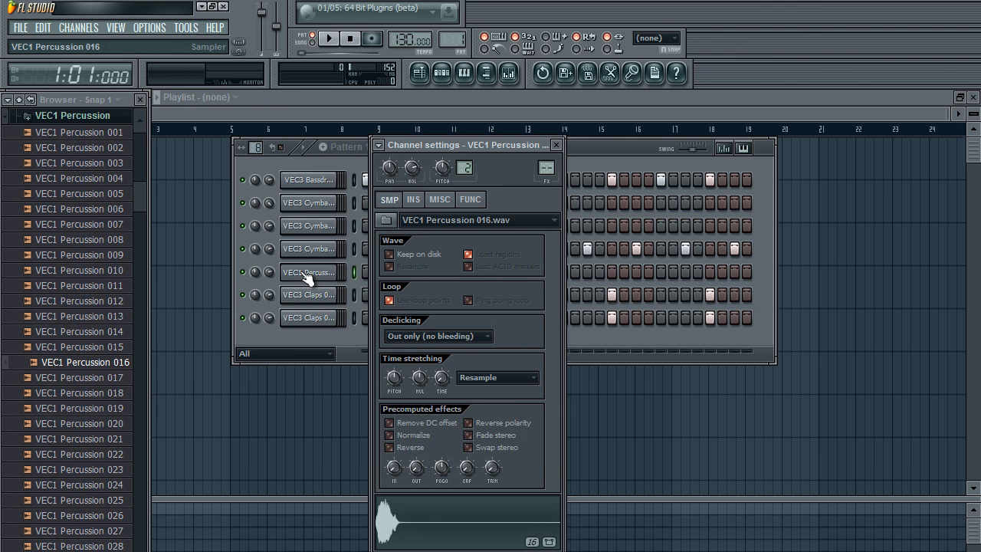
pyautogui.scroll(-2, 306, 275)
pyautogui.click(533, 399)
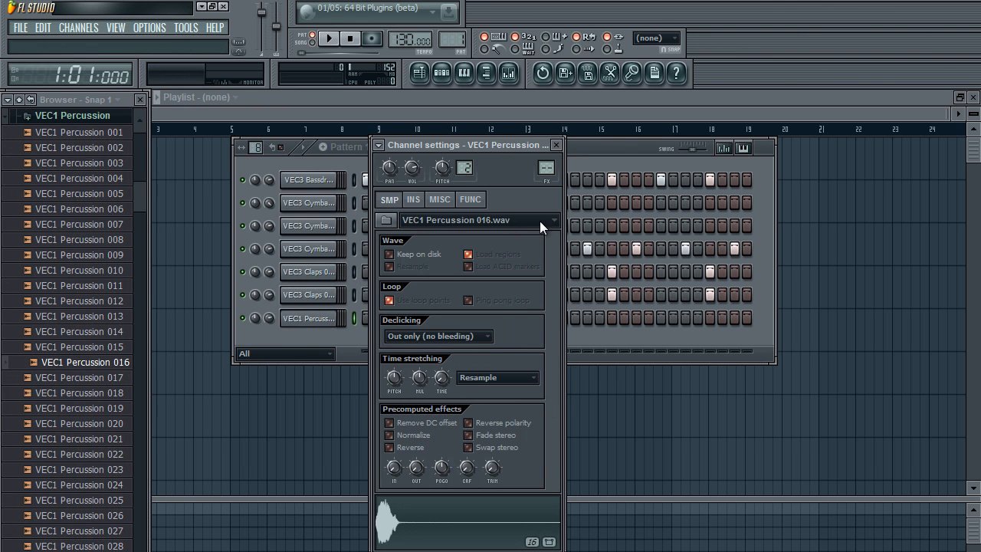
# - Audition VEC1 Percussion 017 to 020 and add samples 019 and 020 as new channels below the existing percussion channel
pyautogui.click(556, 144)
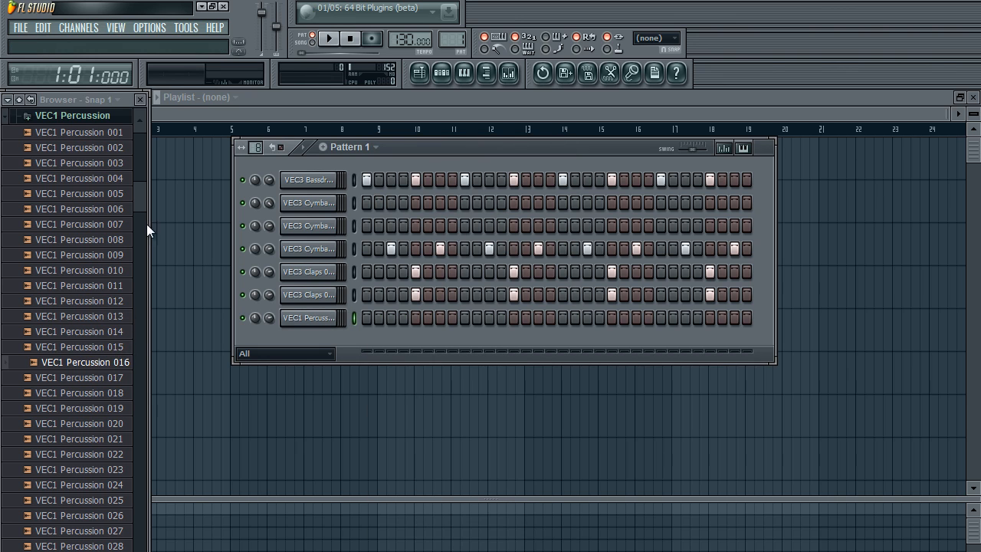
pyautogui.scroll(-3, 142, 230)
pyautogui.click(111, 221)
pyautogui.click(107, 237)
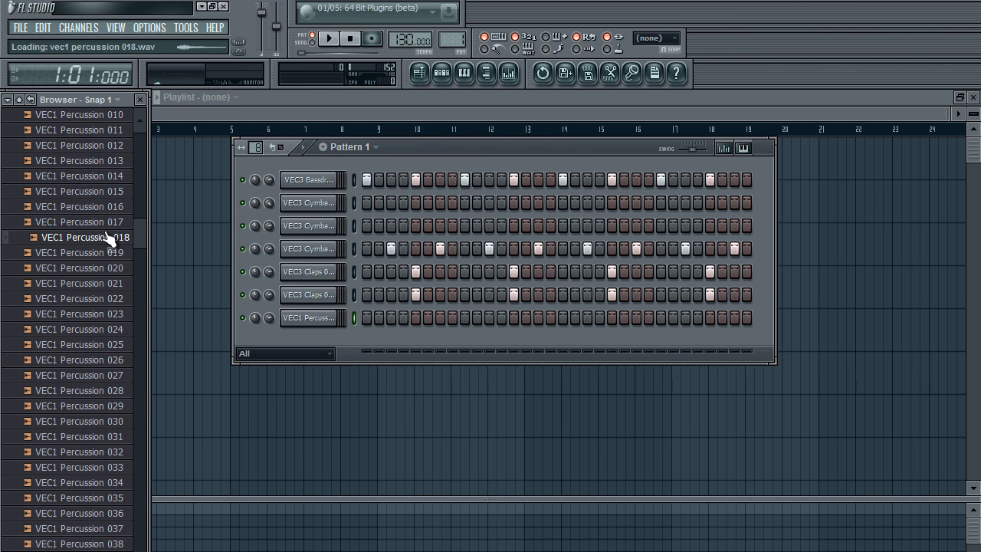
pyautogui.click(111, 252)
pyautogui.click(117, 267)
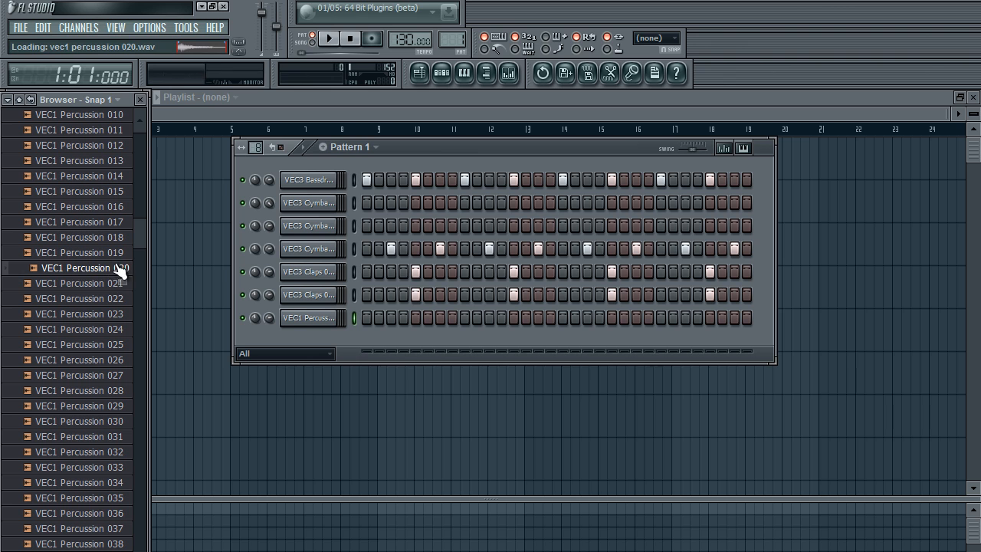
pyautogui.moveTo(115, 252); pyautogui.dragTo(324, 341)
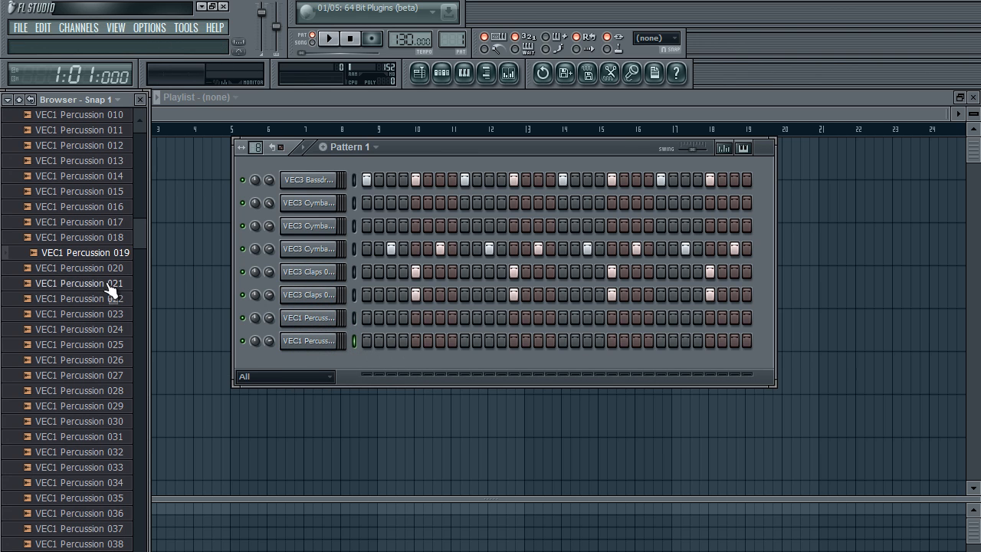
pyautogui.click(111, 270)
pyautogui.moveTo(113, 270); pyautogui.dragTo(282, 369)
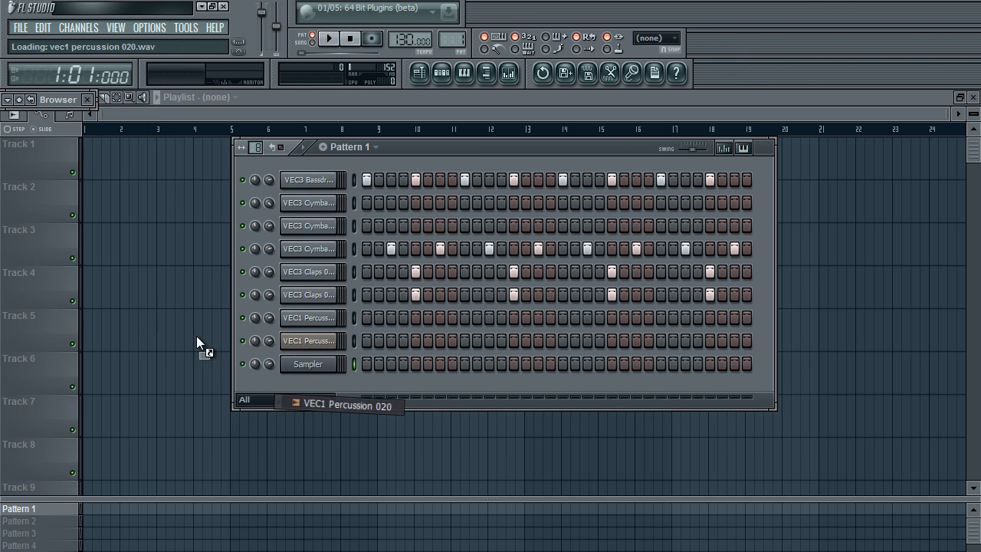
# - Audition VEC1 Percussion 021 to 024 and insert sample 021 as a new channel directly below the clap channels
pyautogui.moveTo(136, 236); pyautogui.dragTo(135, 262)
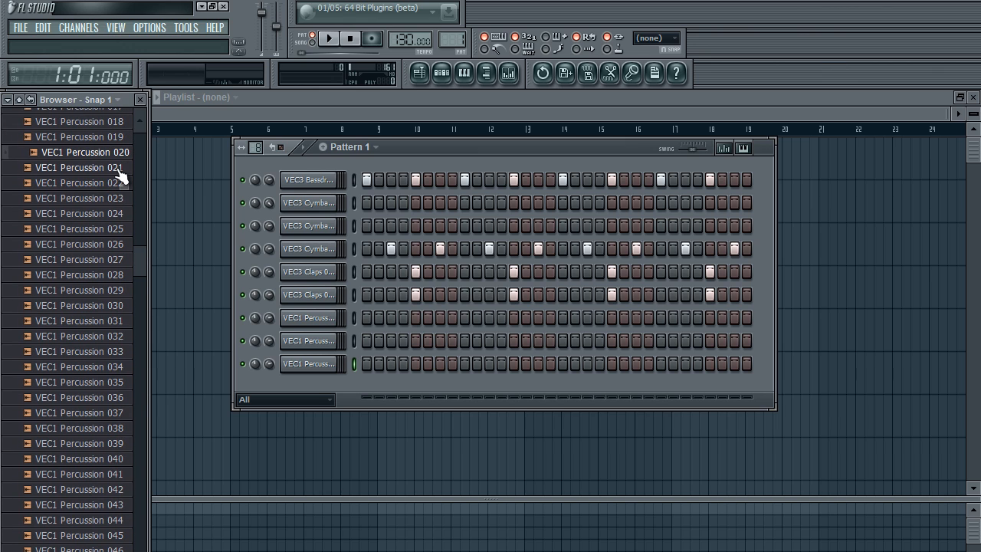
pyautogui.click(117, 170)
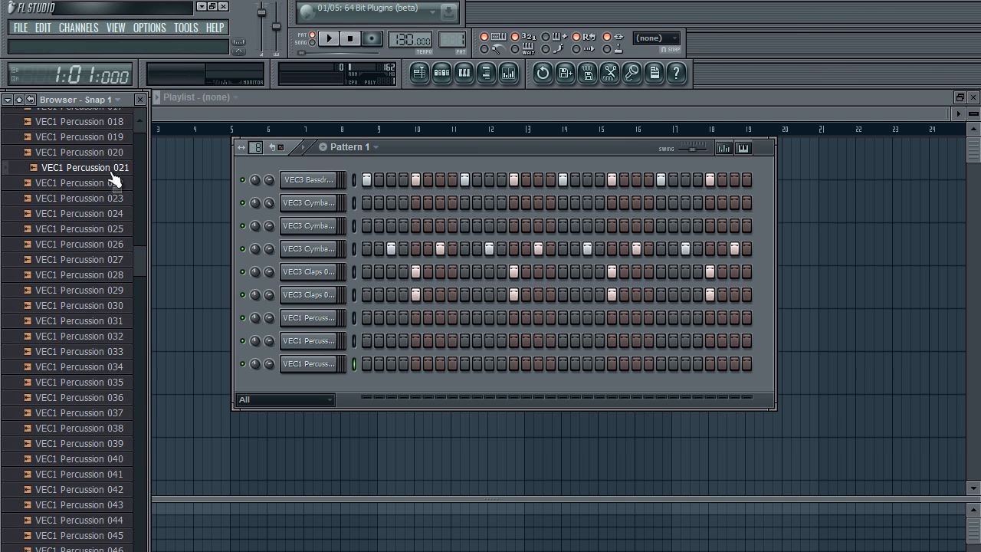
pyautogui.click(115, 183)
pyautogui.click(113, 197)
pyautogui.click(115, 213)
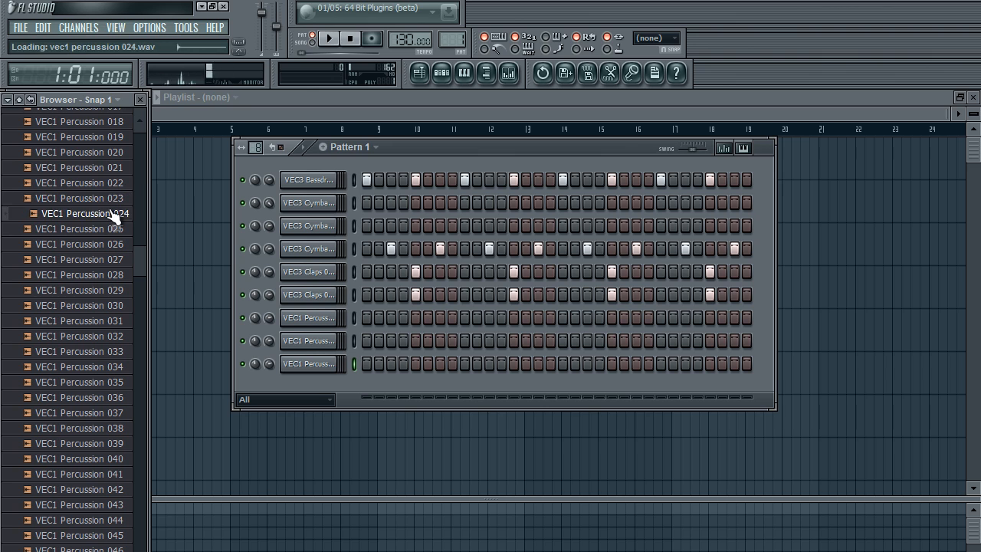
pyautogui.click(118, 168)
pyautogui.moveTo(121, 174); pyautogui.dragTo(320, 306)
# - Activate steps 5, 13, 21 and 29 on the VEC1 percussion channel directly below the claps
pyautogui.click(415, 317)
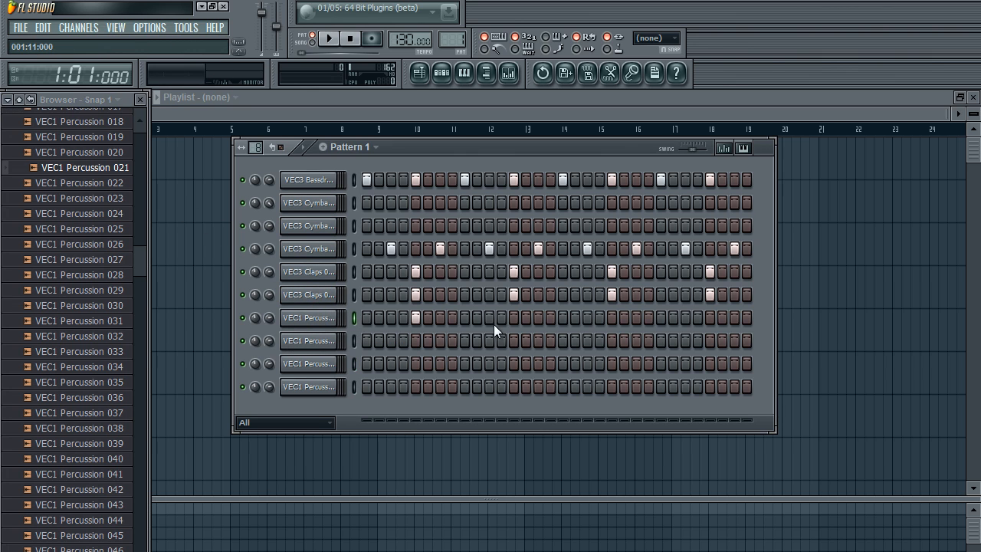
pyautogui.click(711, 318)
# - Audition VEC1 Percussion 024 to 027, comparing samples 025, 026 and 027 several times
pyautogui.click(89, 214)
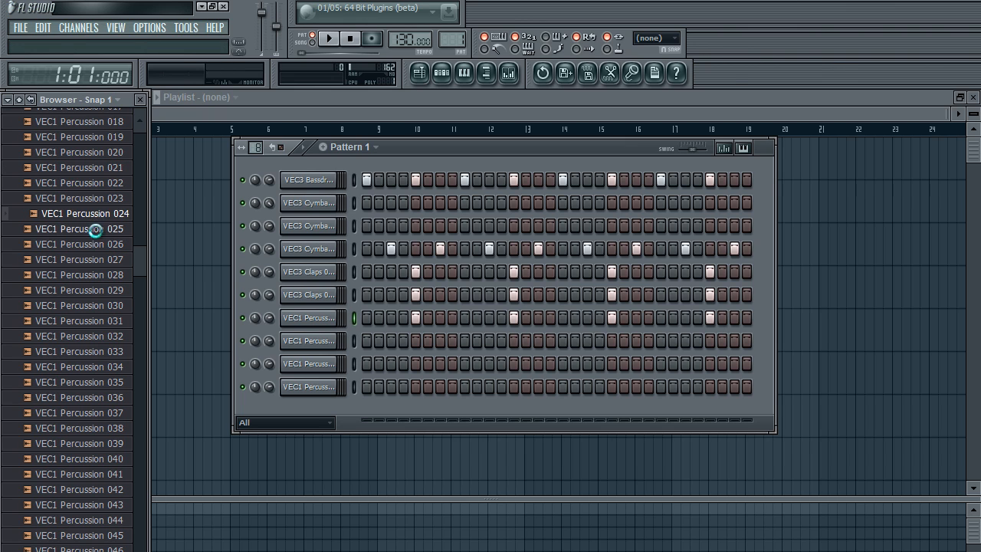
pyautogui.click(100, 244)
pyautogui.click(103, 259)
pyautogui.click(102, 229)
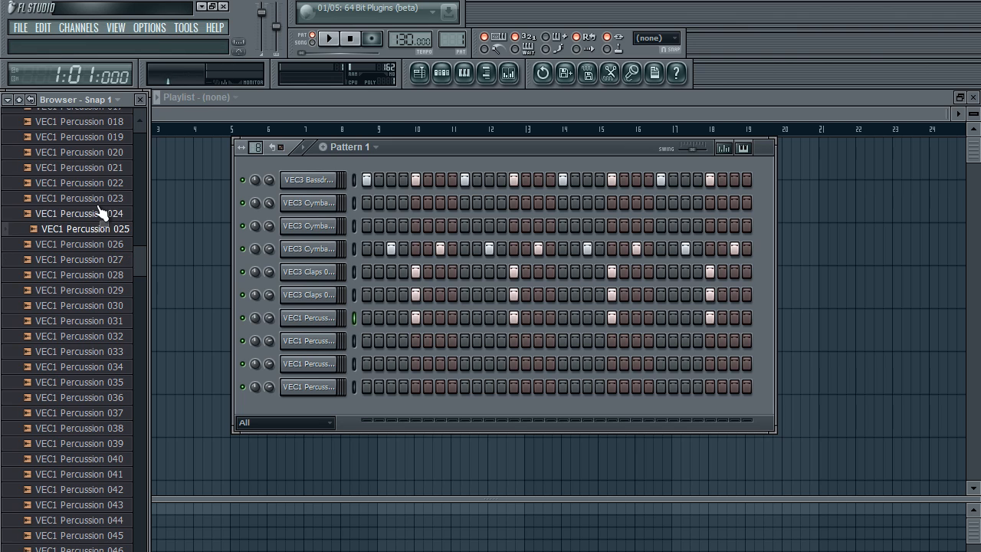
pyautogui.click(104, 217)
pyautogui.click(108, 229)
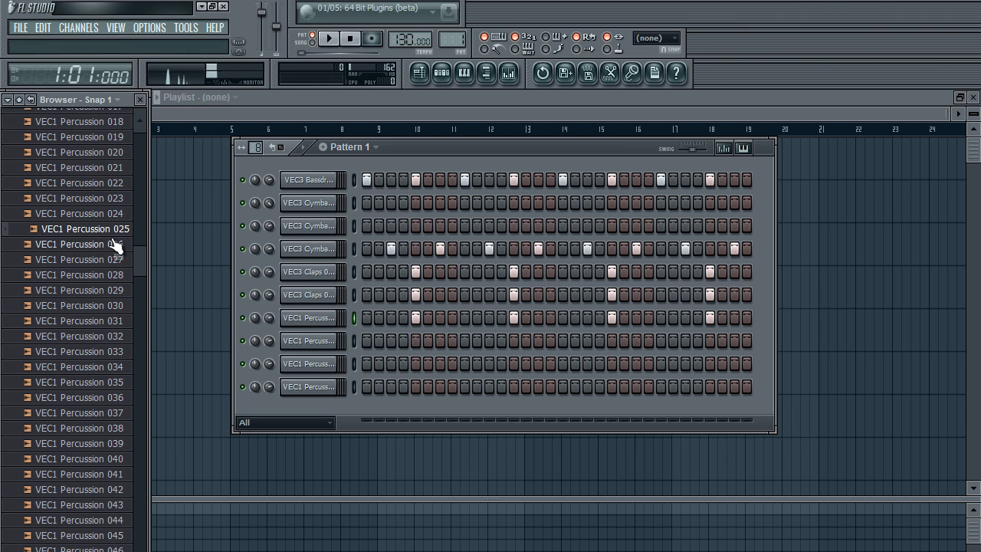
pyautogui.click(113, 243)
pyautogui.click(116, 259)
pyautogui.click(116, 244)
pyautogui.click(118, 229)
pyautogui.click(119, 245)
pyautogui.click(123, 230)
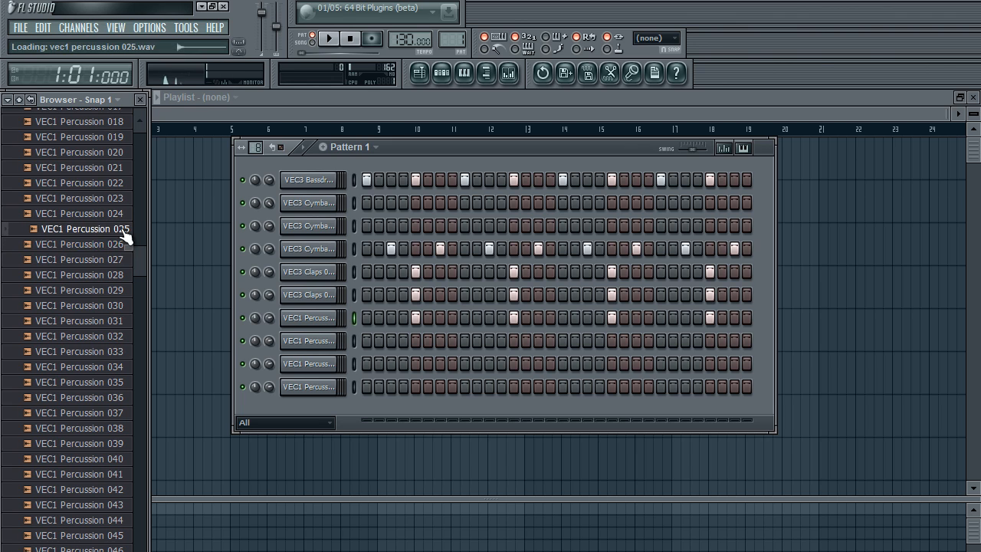
pyautogui.click(123, 244)
pyautogui.click(125, 259)
pyautogui.click(125, 246)
pyautogui.click(126, 231)
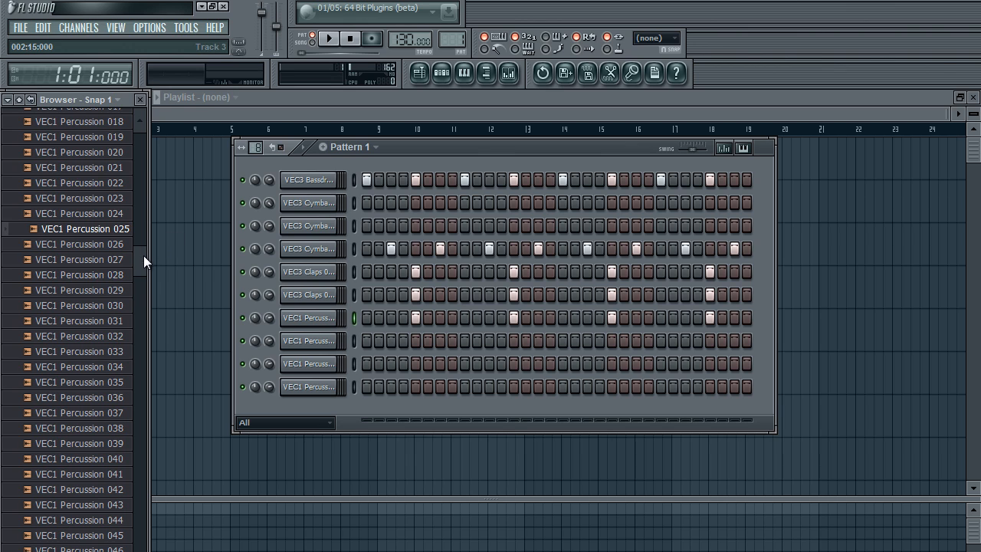
# - Audition further VEC1 percussion samples from 028 to 035 and add VEC1 Percussion 035 as a new last channel
pyautogui.moveTo(143, 255); pyautogui.dragTo(144, 283)
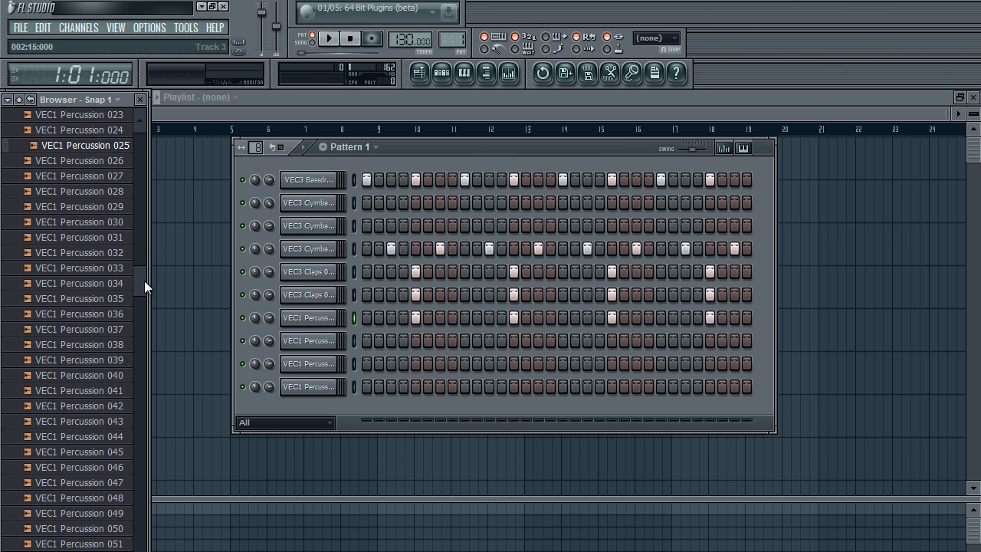
pyautogui.moveTo(136, 276); pyautogui.dragTo(139, 281)
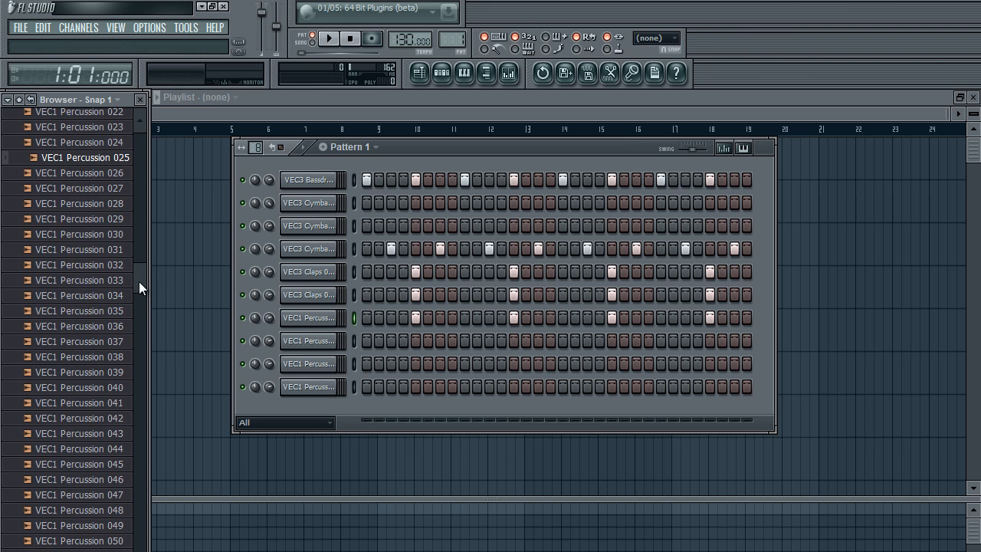
pyautogui.click(125, 206)
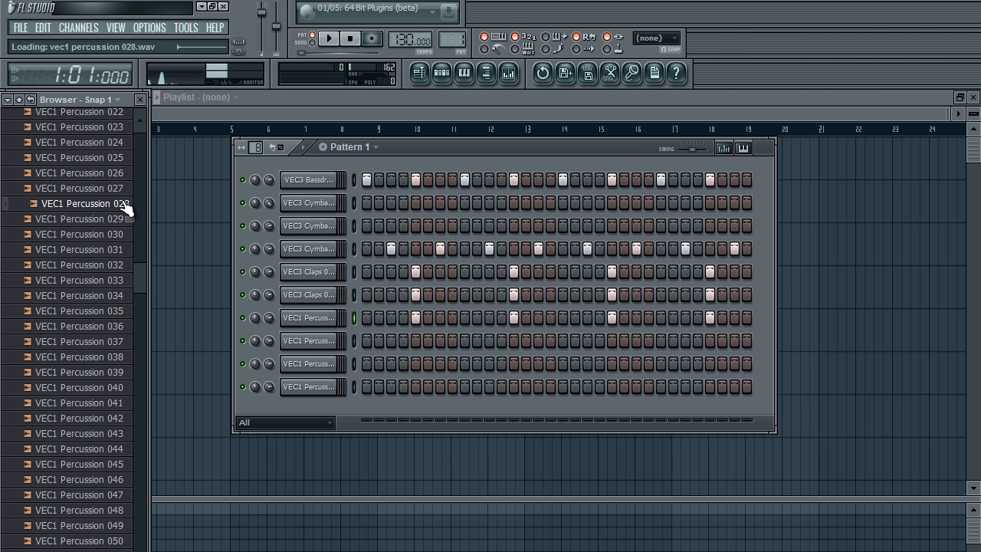
pyautogui.click(128, 234)
pyautogui.click(127, 249)
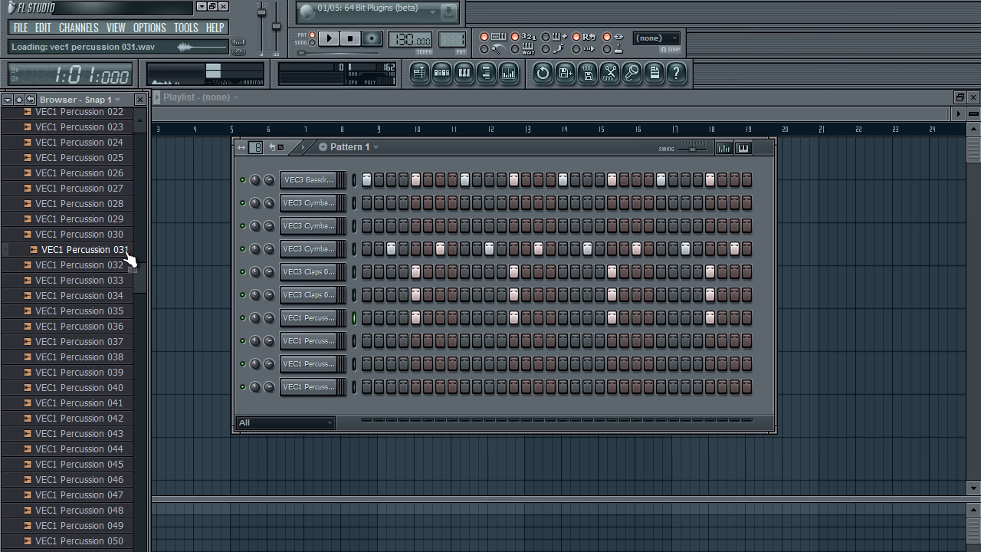
pyautogui.click(125, 266)
pyautogui.click(125, 281)
pyautogui.click(128, 296)
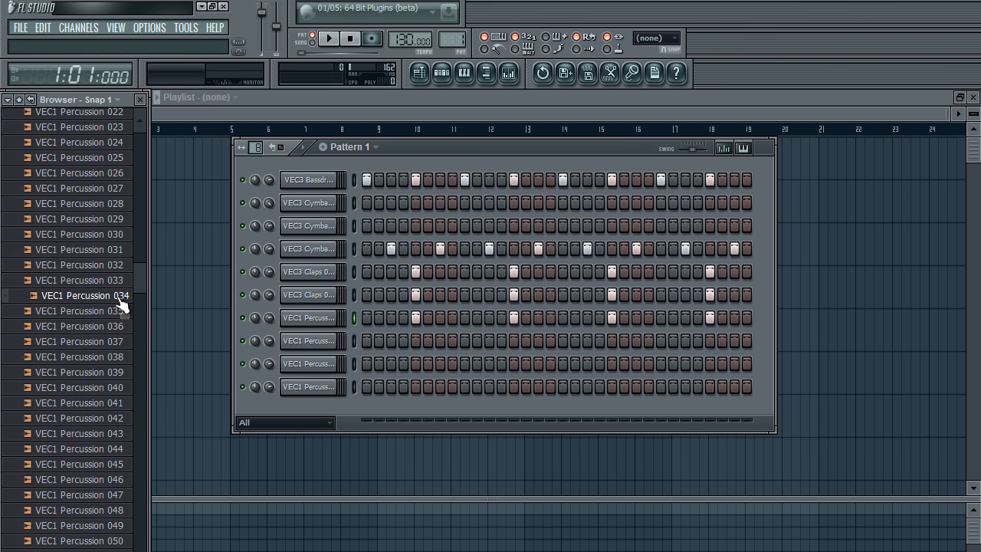
pyautogui.click(124, 310)
pyautogui.click(126, 326)
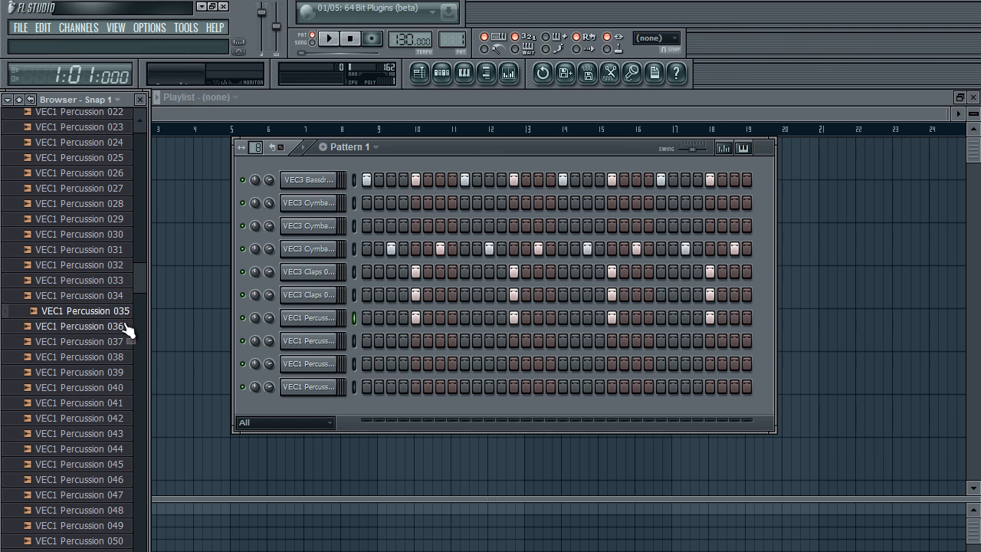
pyautogui.moveTo(123, 311); pyautogui.dragTo(312, 408)
# - Audition the VEC1 percussion samples from 036 to 048
pyautogui.click(126, 326)
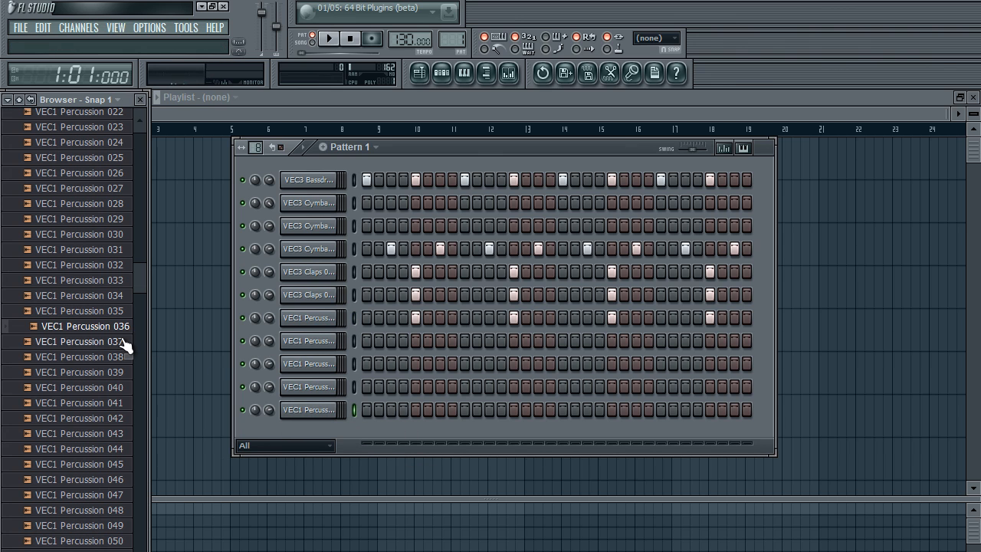
pyautogui.click(125, 341)
pyautogui.click(124, 357)
pyautogui.click(120, 372)
pyautogui.scroll(-1, 115, 357)
pyautogui.click(107, 344)
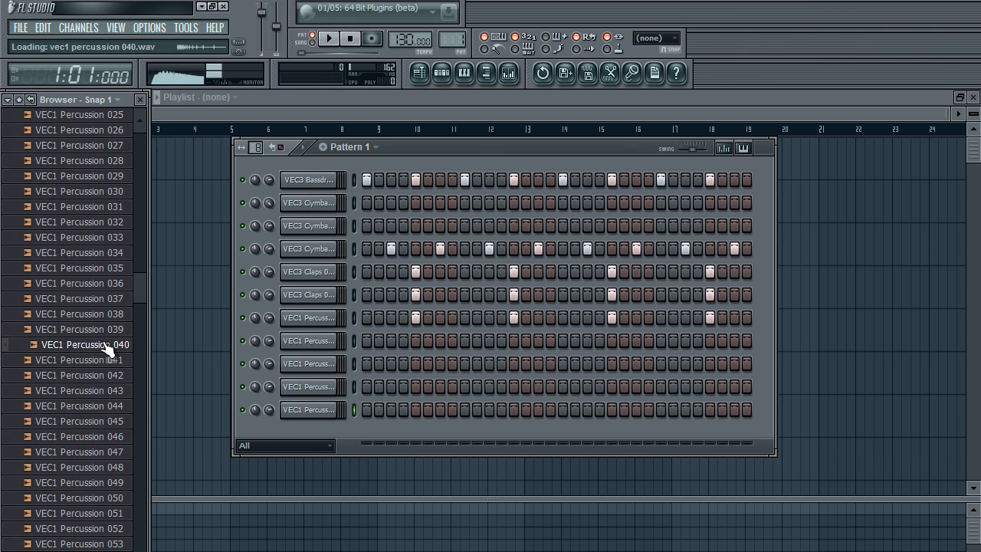
pyautogui.scroll(-2, 107, 342)
pyautogui.click(111, 276)
pyautogui.click(113, 295)
pyautogui.click(118, 306)
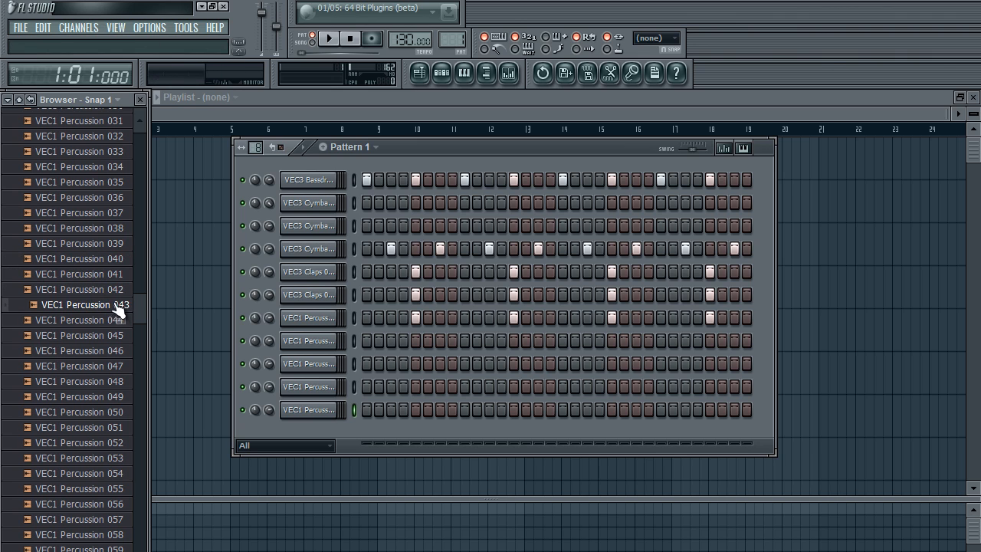
pyautogui.click(118, 291)
pyautogui.click(120, 321)
pyautogui.click(120, 337)
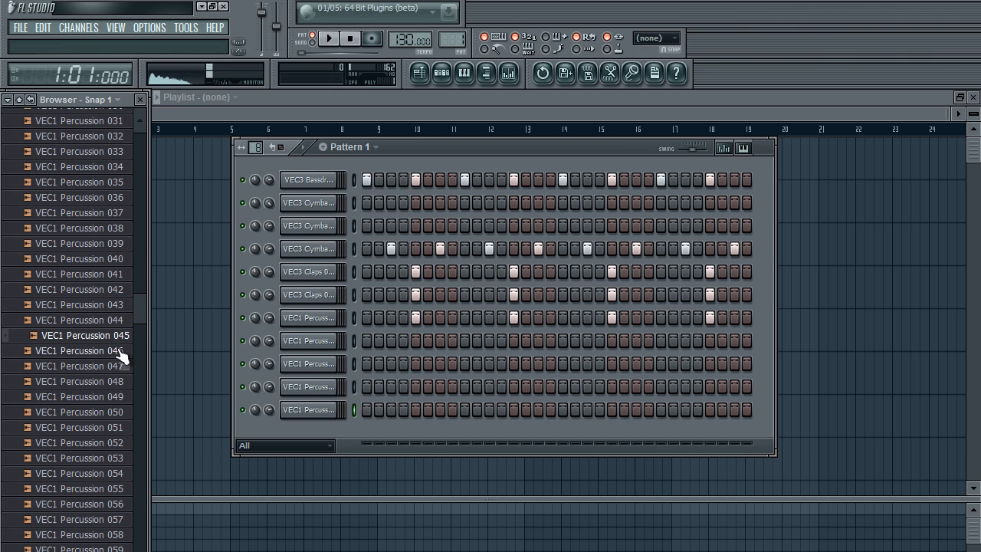
pyautogui.click(121, 352)
pyautogui.click(120, 368)
pyautogui.scroll(-1, 122, 383)
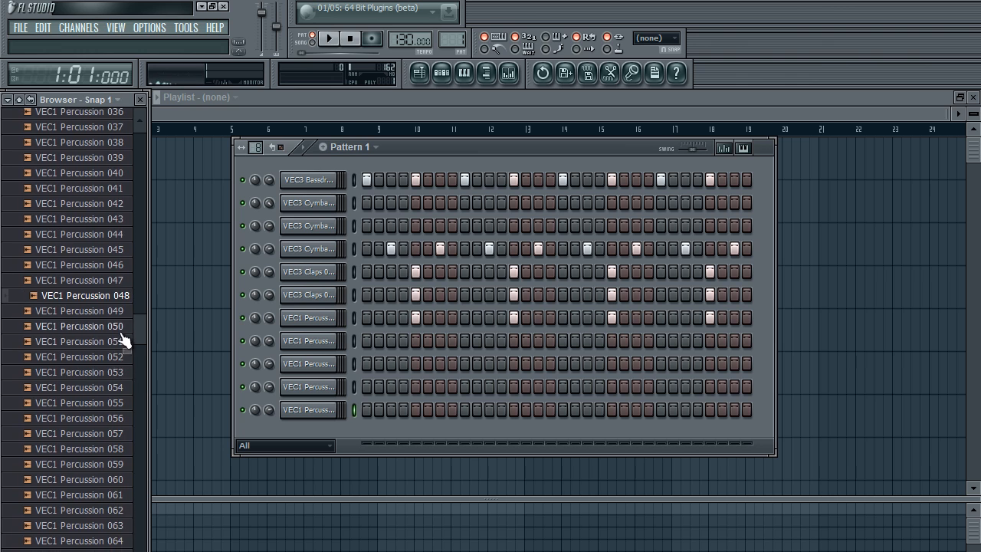
# - Load VEC1 Percussion 048, 044, 043 and 042 in turn onto channels at the end of the channel list
pyautogui.moveTo(124, 298); pyautogui.dragTo(290, 433)
pyautogui.moveTo(115, 234); pyautogui.dragTo(309, 452)
pyautogui.press('Up')
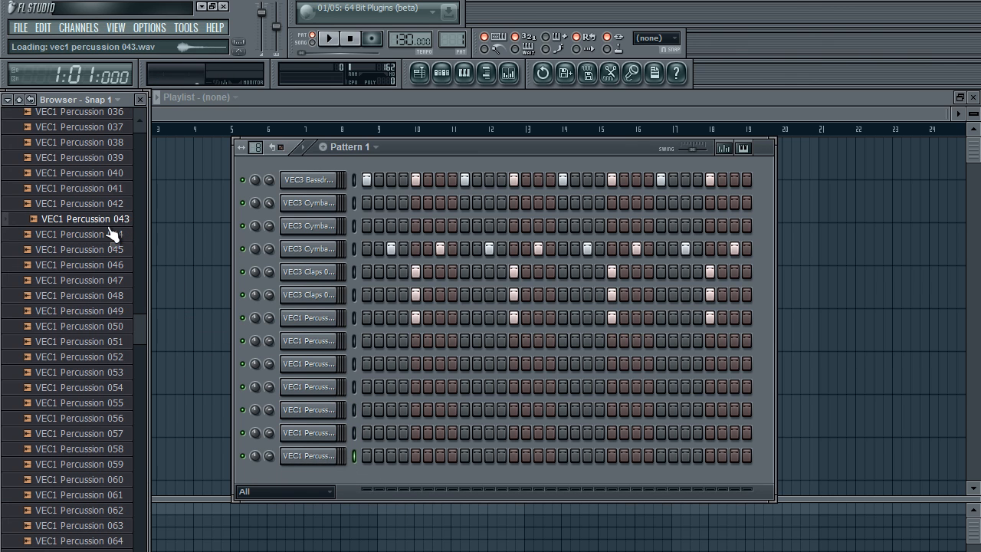
pyautogui.moveTo(110, 220); pyautogui.dragTo(285, 455)
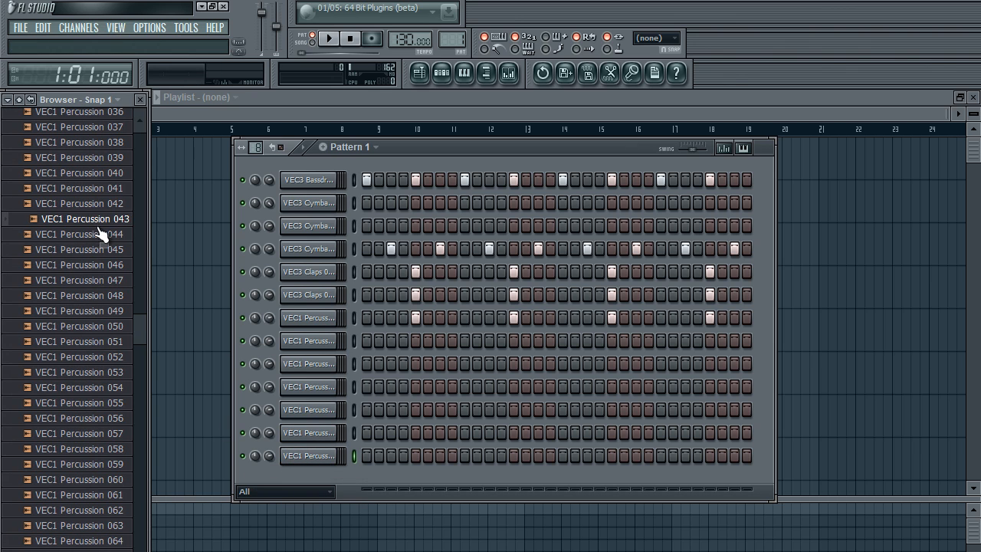
pyautogui.moveTo(106, 207); pyautogui.dragTo(321, 452)
# - Insert VEC1 Percussion 048 directly below the 042 channel and check the samples in the channel settings
pyautogui.click(119, 298)
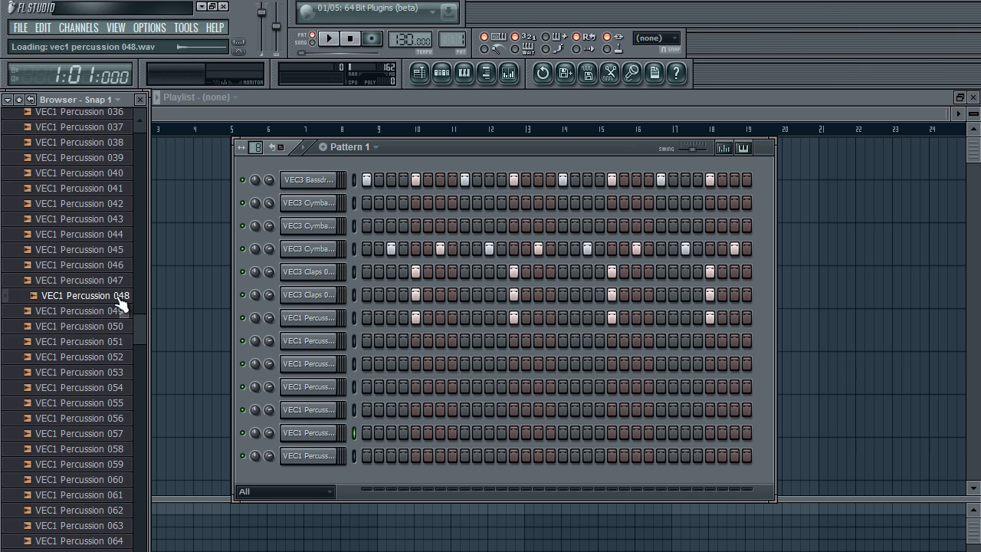
pyautogui.moveTo(119, 297); pyautogui.dragTo(300, 447)
pyautogui.click(325, 437)
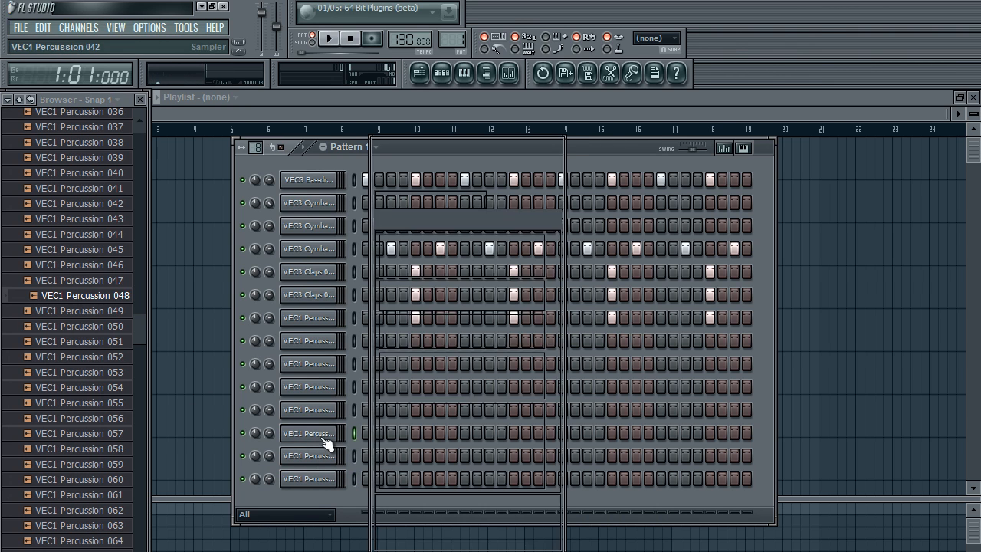
pyautogui.moveTo(443, 527); pyautogui.dragTo(442, 528)
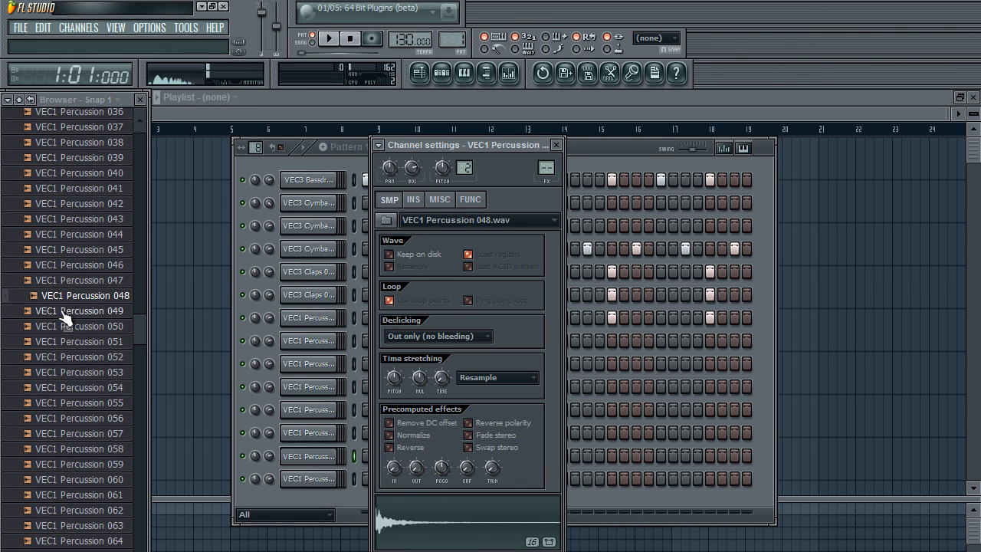
pyautogui.click(557, 146)
# - Audition the VEC1 percussion samples from 047 to 056
pyautogui.click(79, 281)
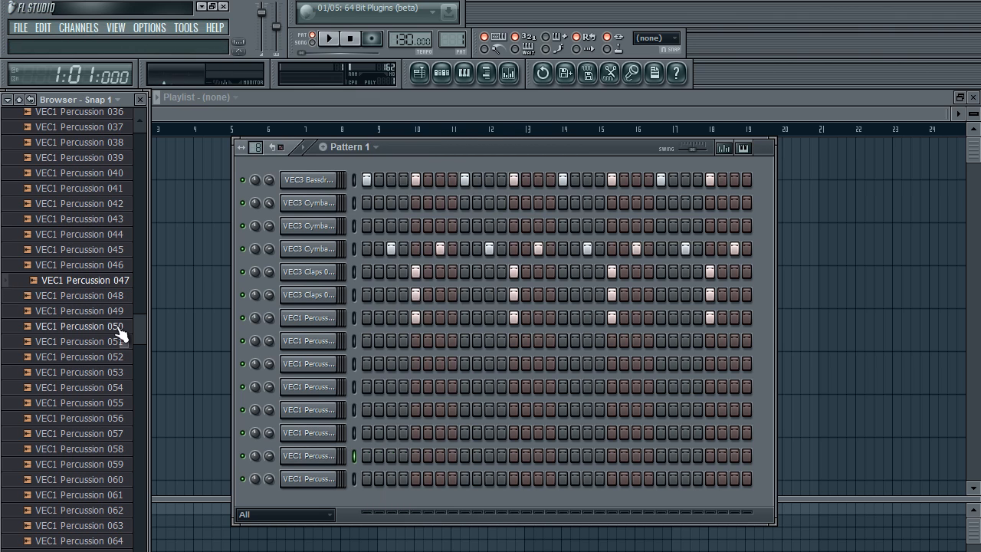
pyautogui.click(119, 314)
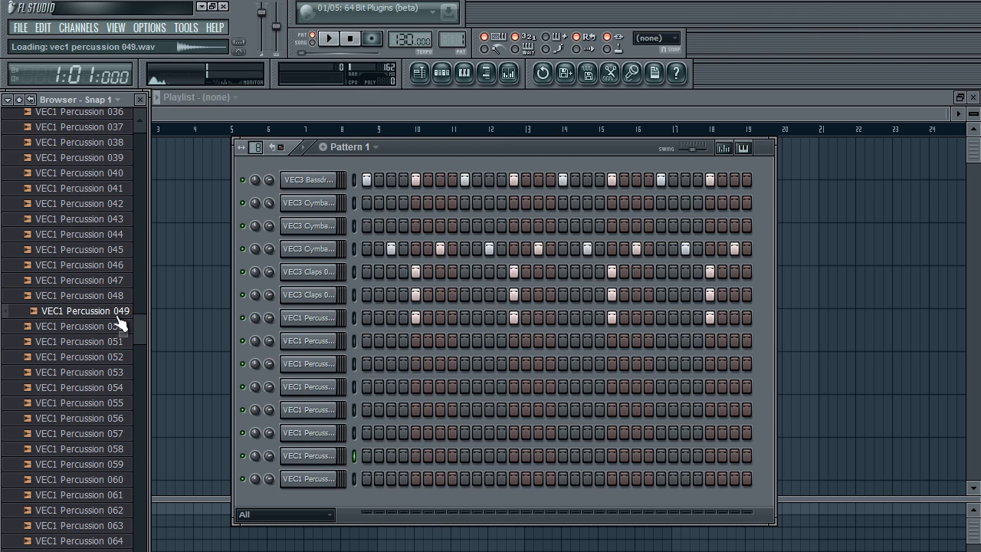
pyautogui.click(119, 324)
pyautogui.click(121, 341)
pyautogui.click(122, 357)
pyautogui.click(122, 372)
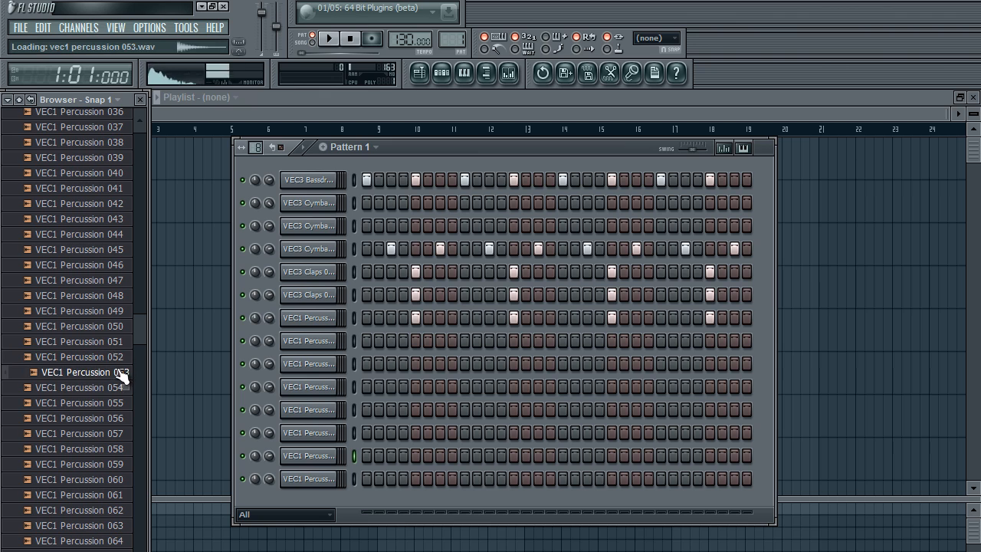
pyautogui.click(121, 388)
pyautogui.click(122, 403)
pyautogui.click(123, 419)
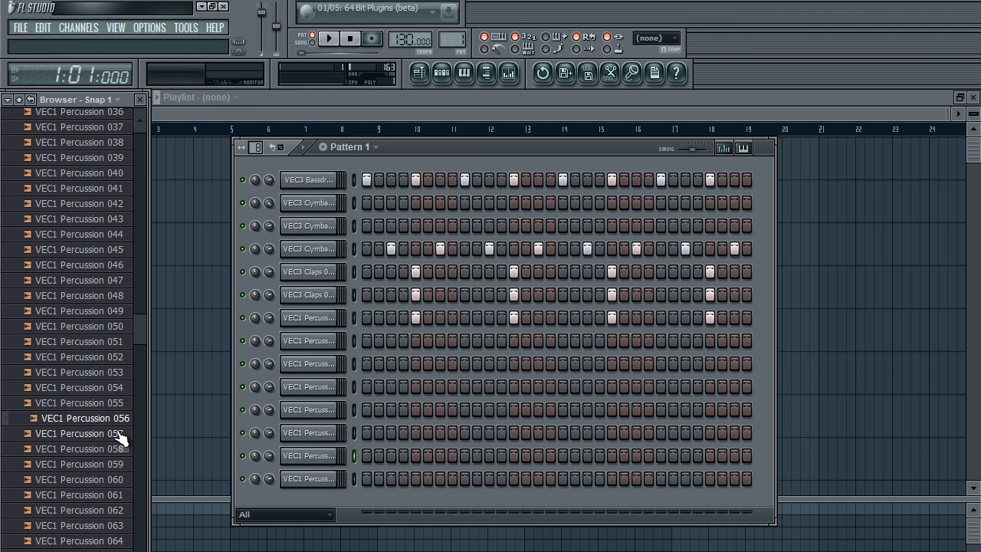
# - Compare VEC1 Percussion 056 and 057, and add 057, 056 and one more percussion sample as new last channels
pyautogui.scroll(-3, 119, 383)
pyautogui.click(123, 307)
pyautogui.click(118, 292)
pyautogui.click(116, 301)
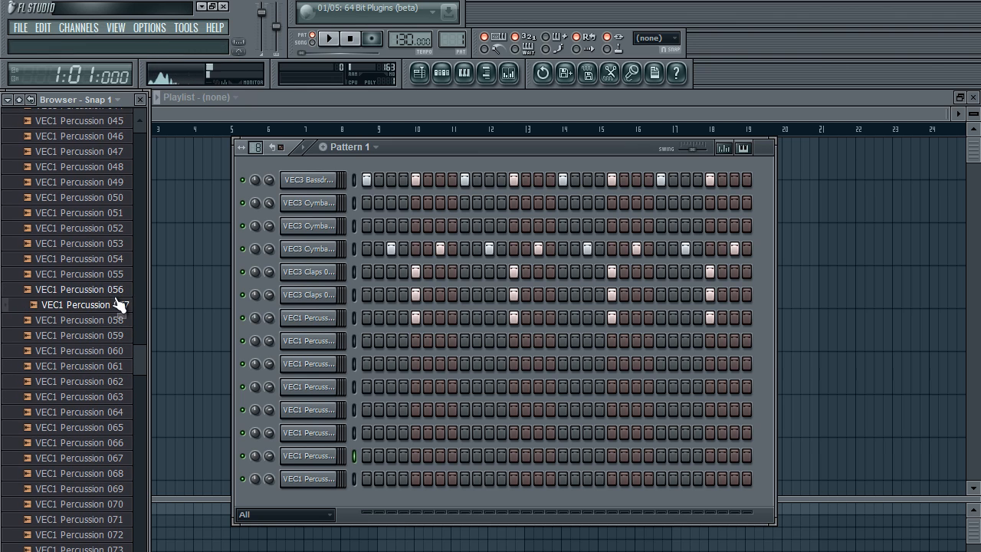
pyautogui.click(120, 293)
pyautogui.moveTo(120, 307); pyautogui.dragTo(295, 491)
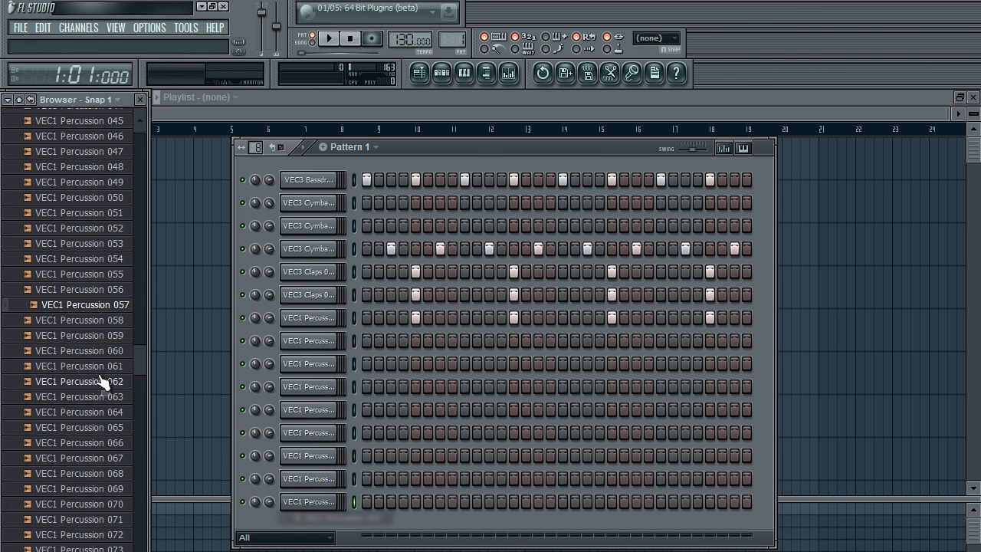
pyautogui.moveTo(81, 289); pyautogui.dragTo(302, 493)
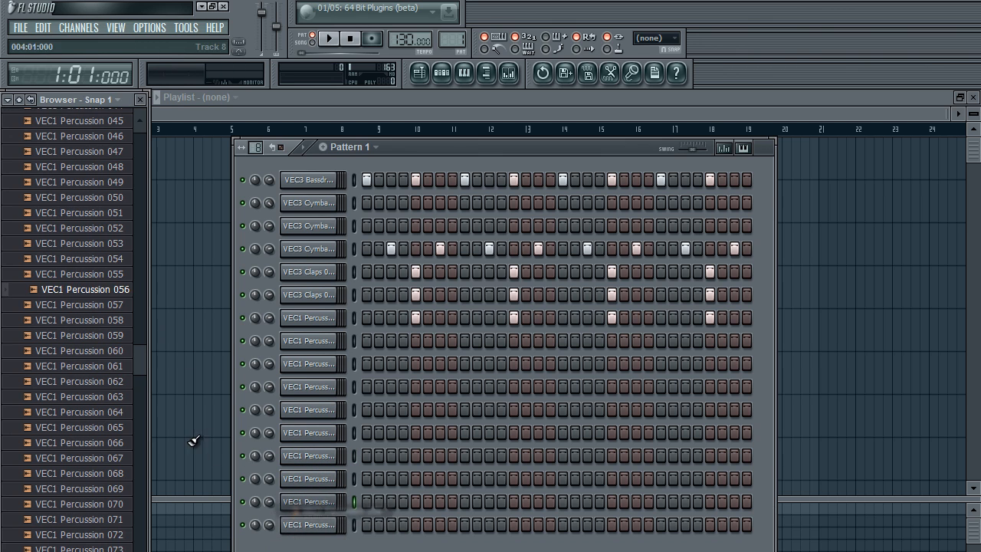
pyautogui.click(92, 249)
pyautogui.moveTo(95, 247); pyautogui.dragTo(311, 545)
# - Audition further VEC1 percussion samples from 064 to 071
pyautogui.click(109, 327)
pyautogui.click(103, 342)
pyautogui.click(105, 374)
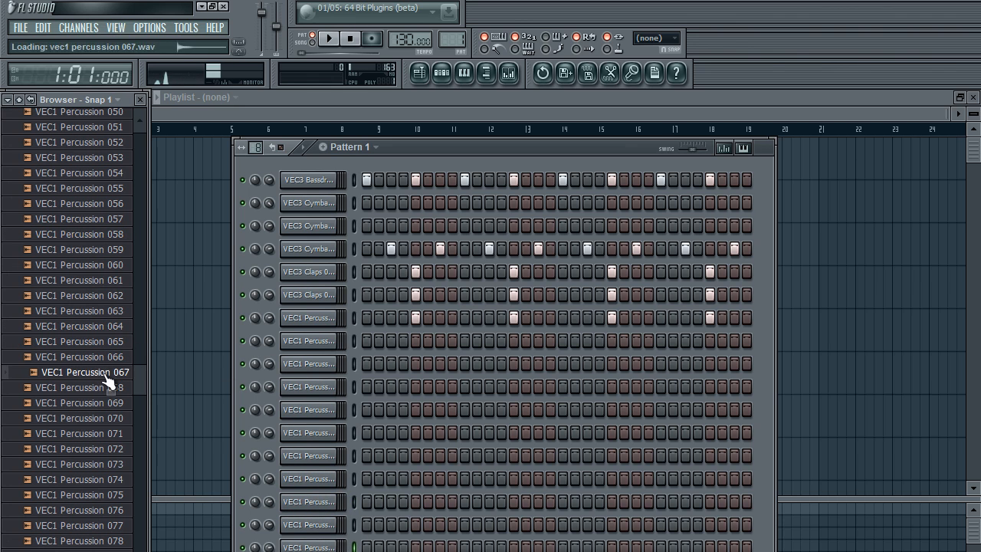
pyautogui.click(106, 389)
pyautogui.click(112, 404)
pyautogui.click(113, 418)
pyautogui.click(114, 434)
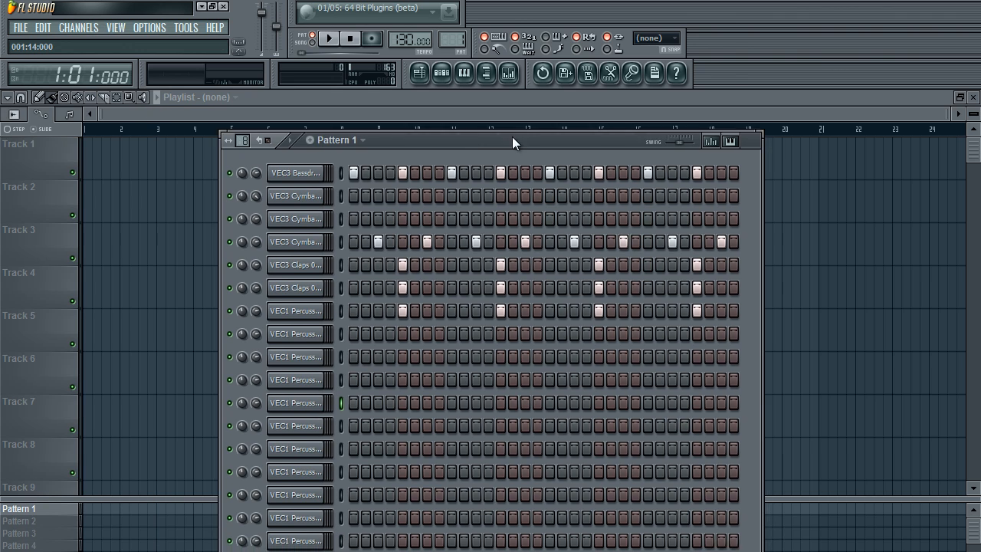
# - Move the step sequencer window higher and check the VEC1 Percussion 016 channel's sample settings
pyautogui.moveTo(511, 138); pyautogui.dragTo(484, 94)
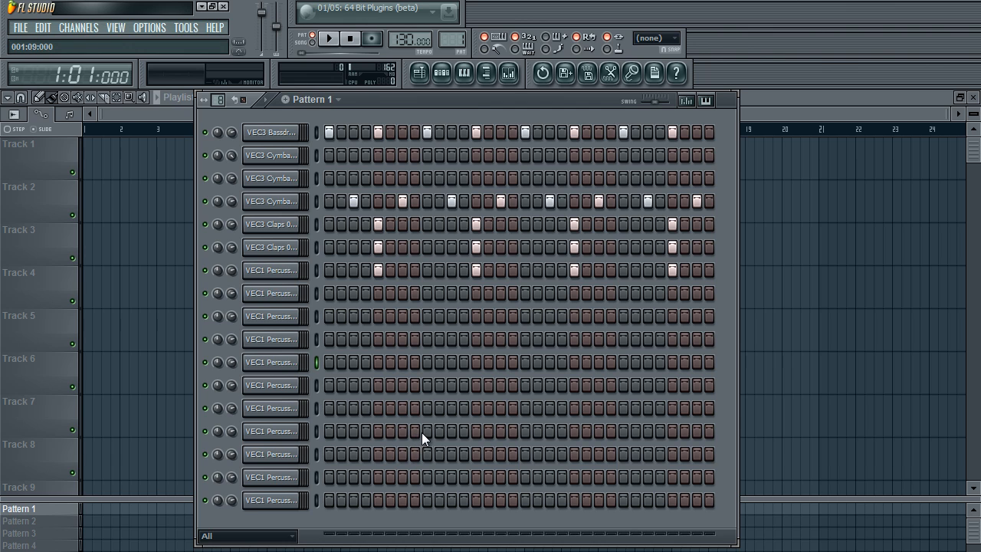
pyautogui.click(295, 314)
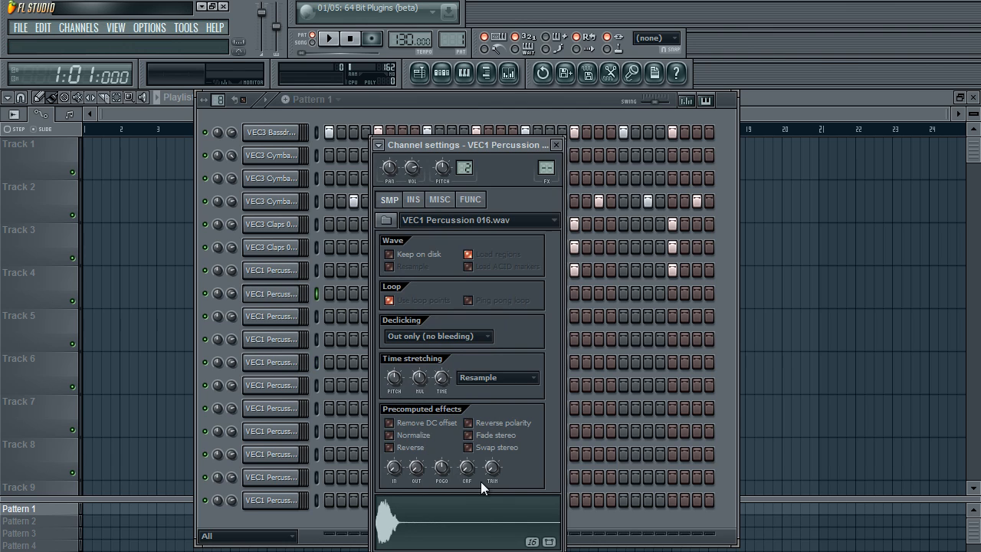
pyautogui.click(347, 385)
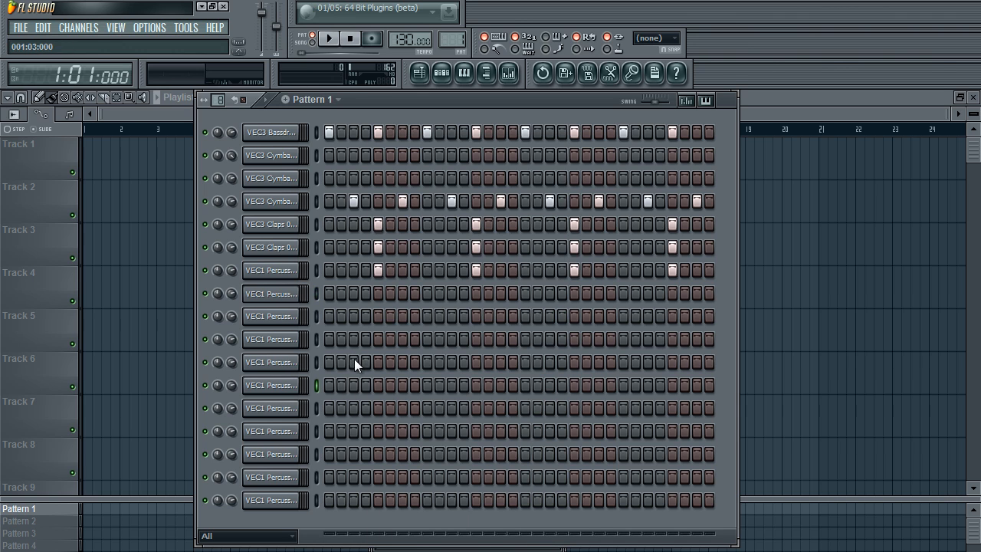
pyautogui.click(284, 295)
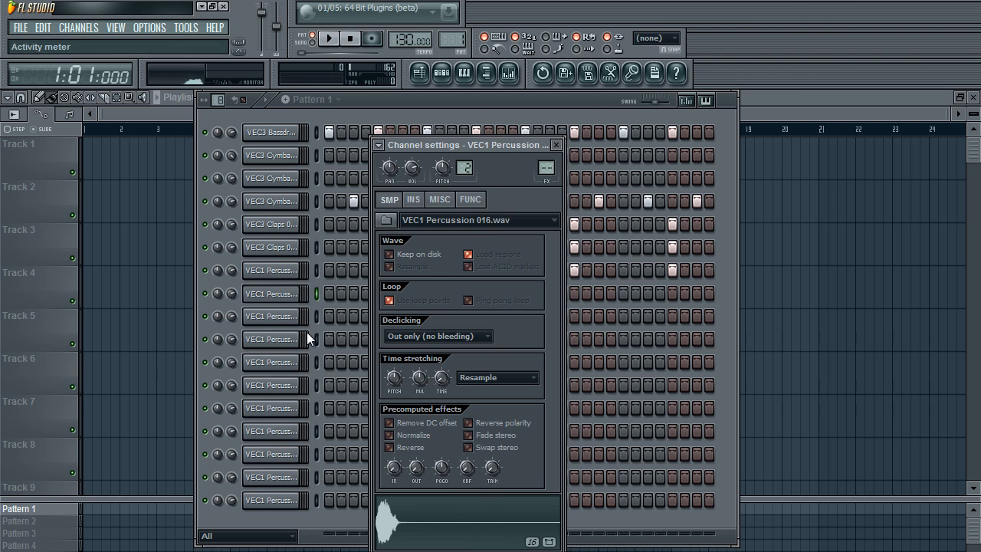
pyautogui.click(308, 331)
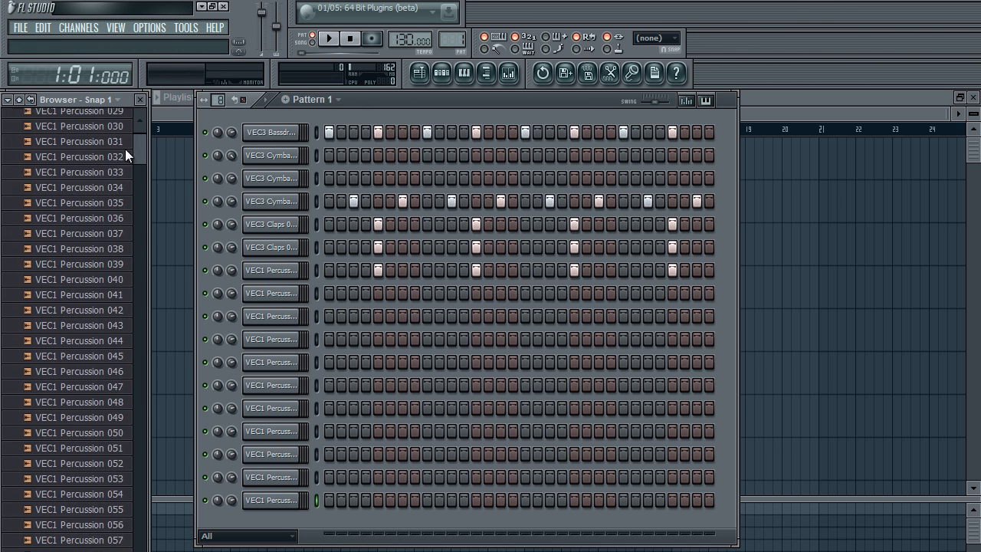
# - Switch from the VEC1 Percussion folder to VEC1 Snares and audition the snare samples up to 027
pyautogui.scroll(10, 115, 222)
pyautogui.click(98, 321)
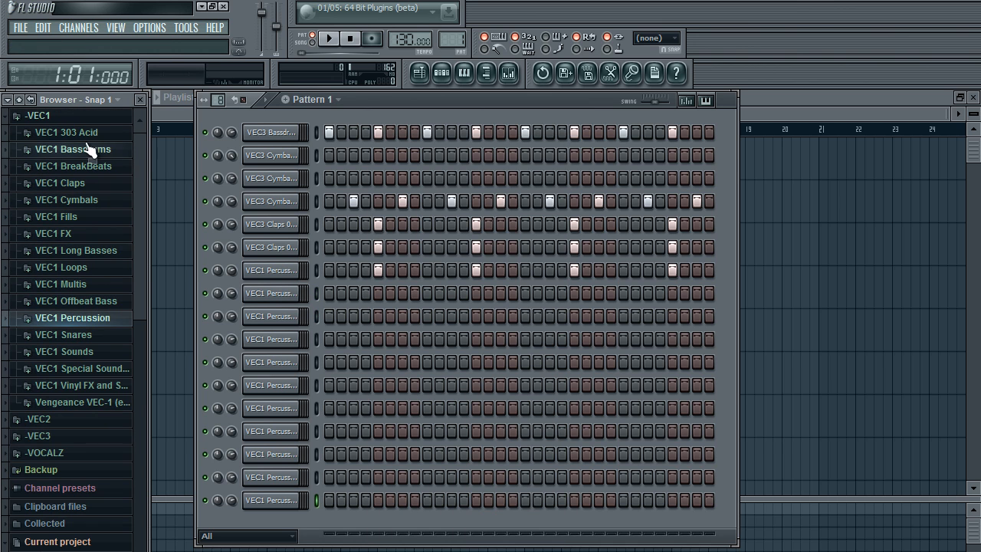
pyautogui.click(86, 335)
pyautogui.scroll(-1, 96, 358)
pyautogui.click(95, 407)
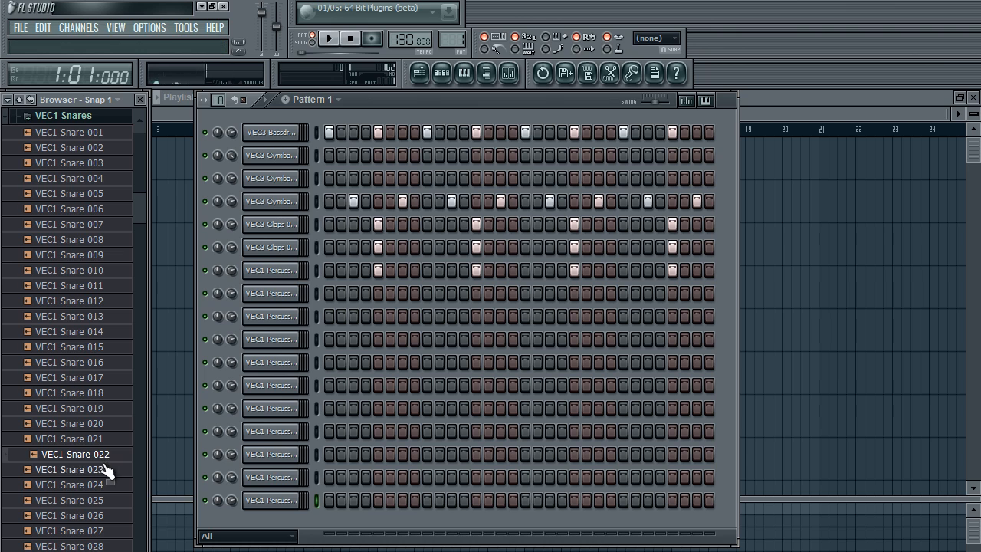
pyautogui.scroll(-3, 107, 475)
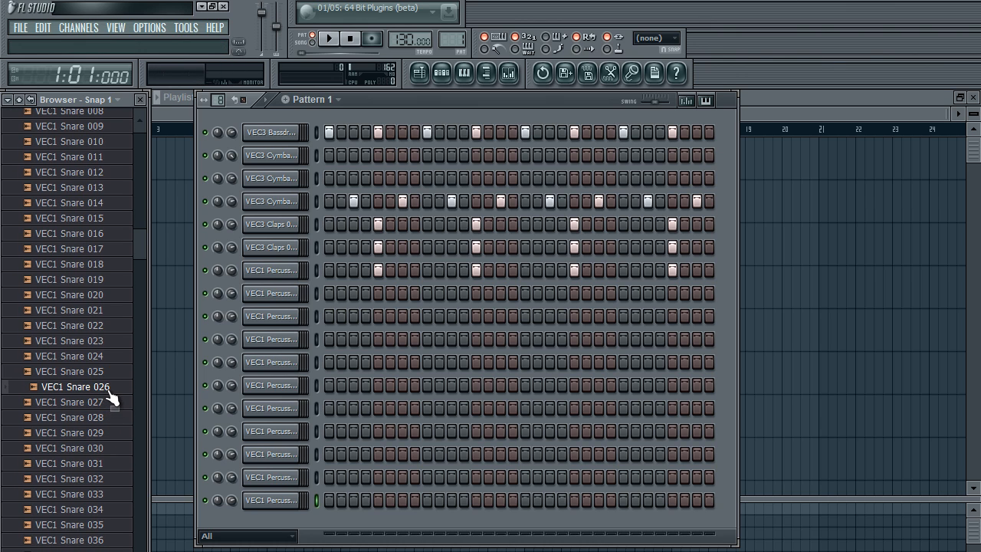
pyautogui.click(109, 403)
# - Insert VEC1 Snare 027 as a channel directly below the clap channels and open its channel settings
pyautogui.moveTo(108, 407); pyautogui.dragTo(294, 266)
pyautogui.click(141, 100)
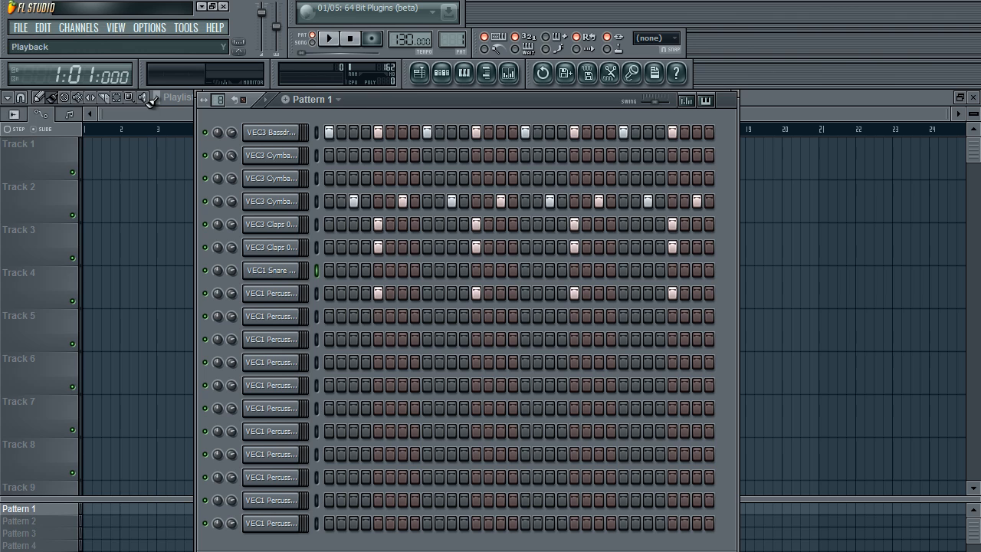
pyautogui.click(286, 272)
pyautogui.click(285, 272)
pyautogui.click(280, 272)
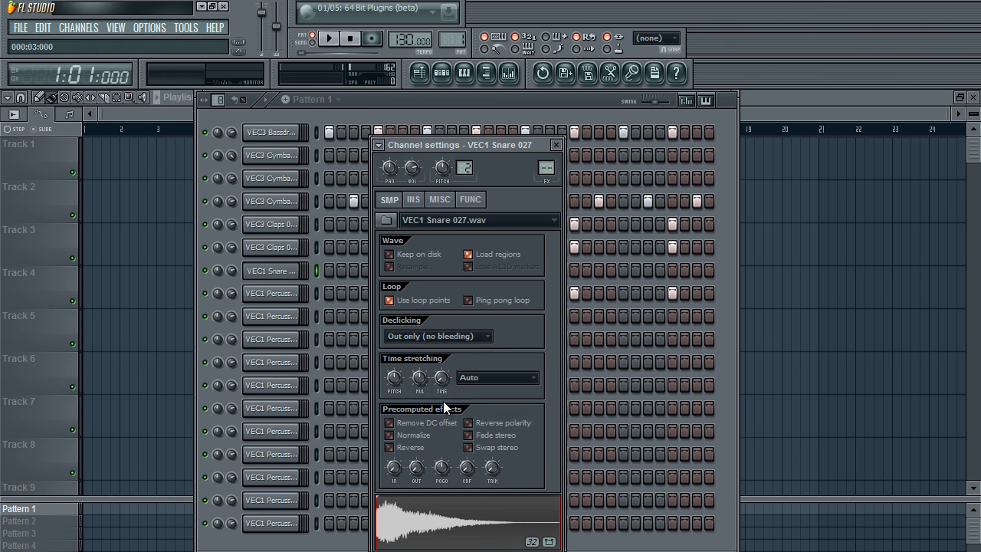
# - Turn off Load regions and Use loop points for VEC1 Snare 027, and adjust its fade-out while auditioning the sample
pyautogui.click(468, 253)
pyautogui.click(389, 299)
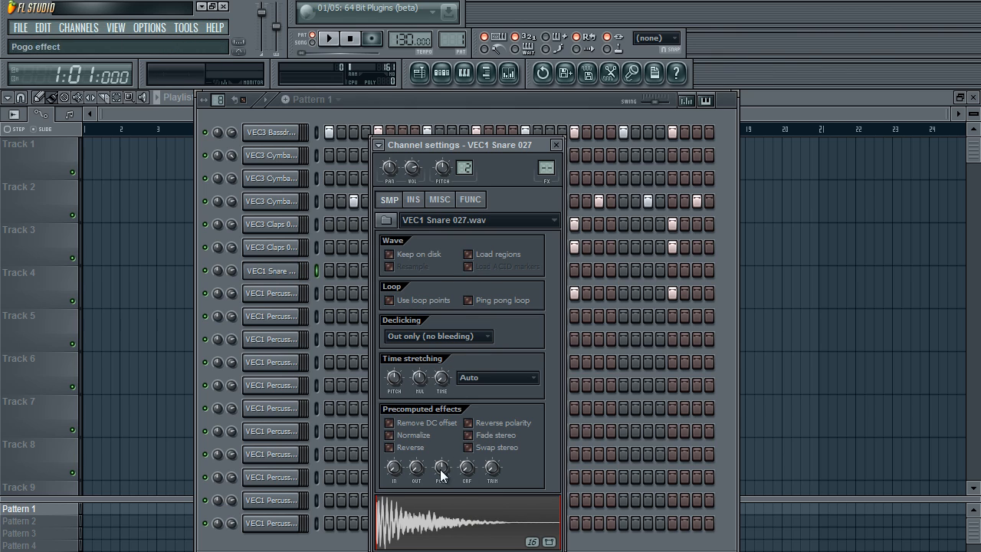
pyautogui.moveTo(418, 468)
pyautogui.mouseDown()
pyautogui.moveTo(441, 387)
pyautogui.moveTo(461, 228)
pyautogui.moveTo(497, 314)
pyautogui.moveTo(415, 475)
pyautogui.moveTo(421, 469)
pyautogui.mouseUp()
pyautogui.click(414, 510)
pyautogui.click(288, 271)
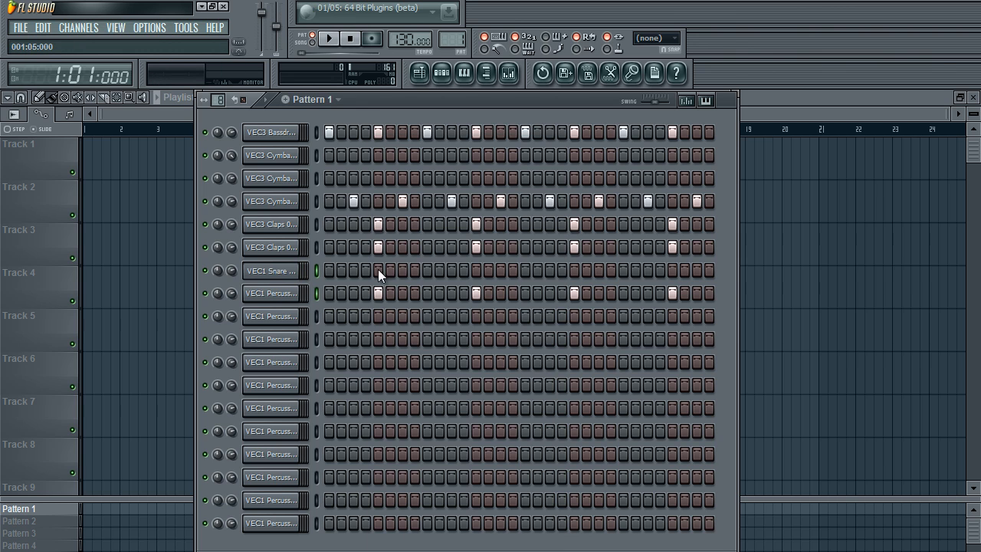
# - Try a VEC1 Snare 027 hit on step 4 with a short pattern playback
pyautogui.click(366, 270)
pyautogui.press('space')
pyautogui.press('space')
pyautogui.click(366, 270)
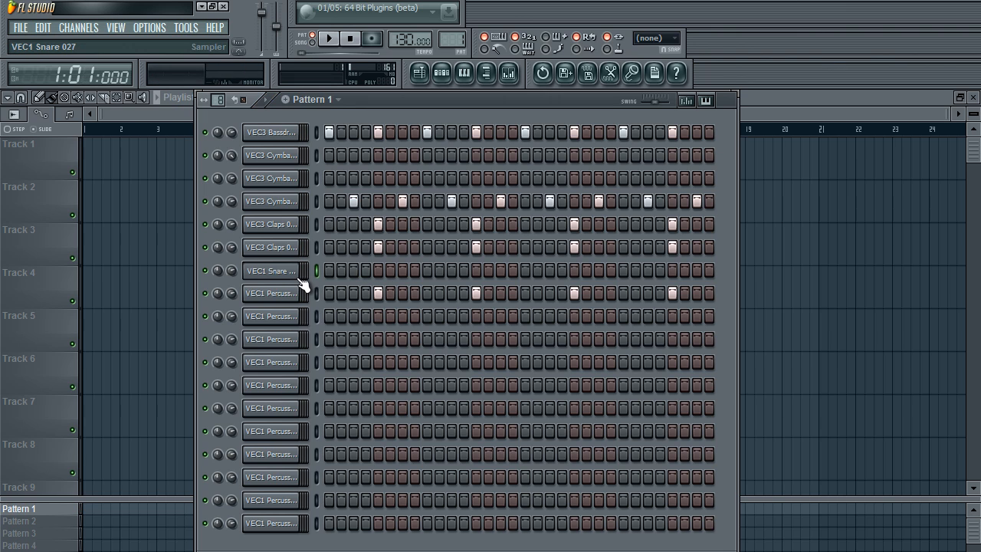
# - Move the VEC1 Snare 027 channel down one row and place hits on steps 4, 12, 20, 24 and 28 during playback
pyautogui.hotkey('alt', 'Down')
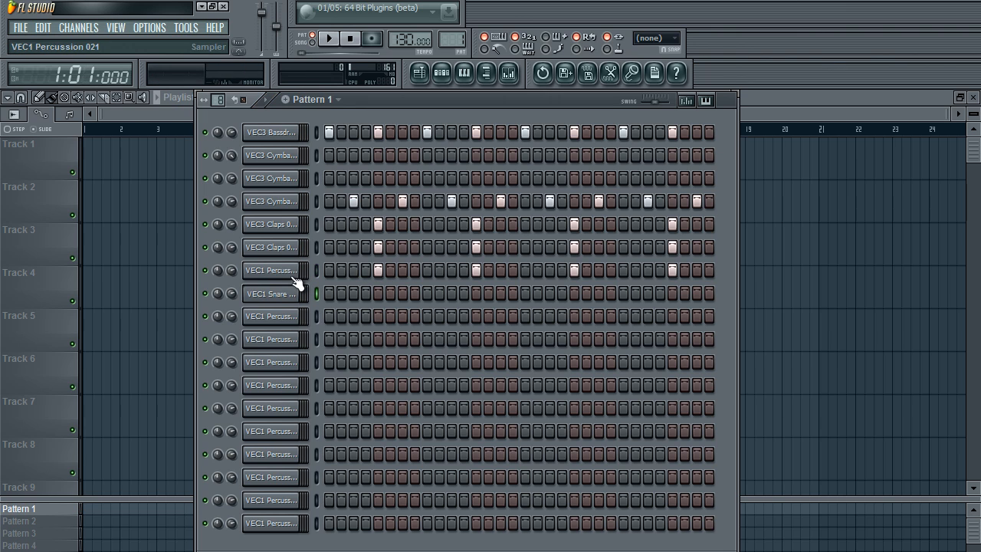
pyautogui.press('space')
pyautogui.click(464, 294)
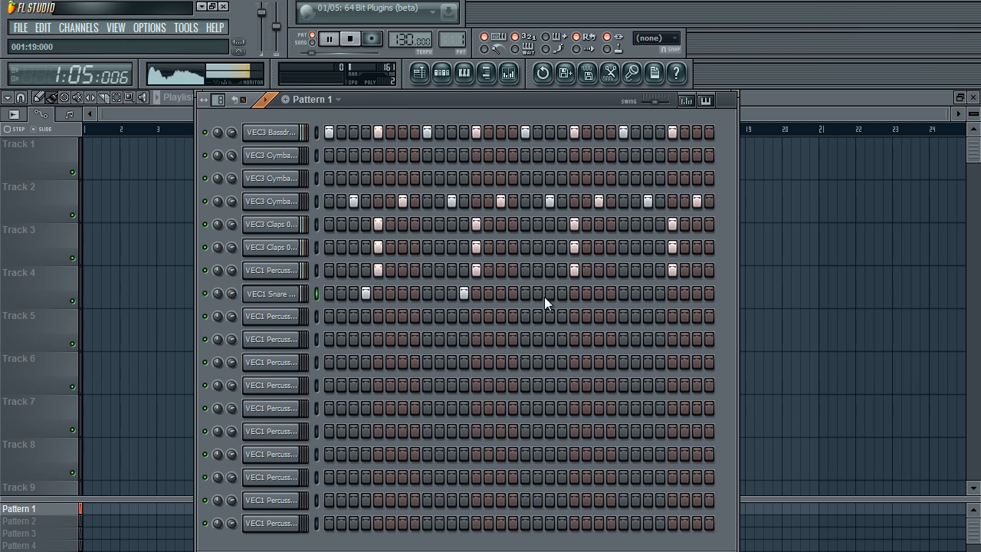
pyautogui.click(561, 293)
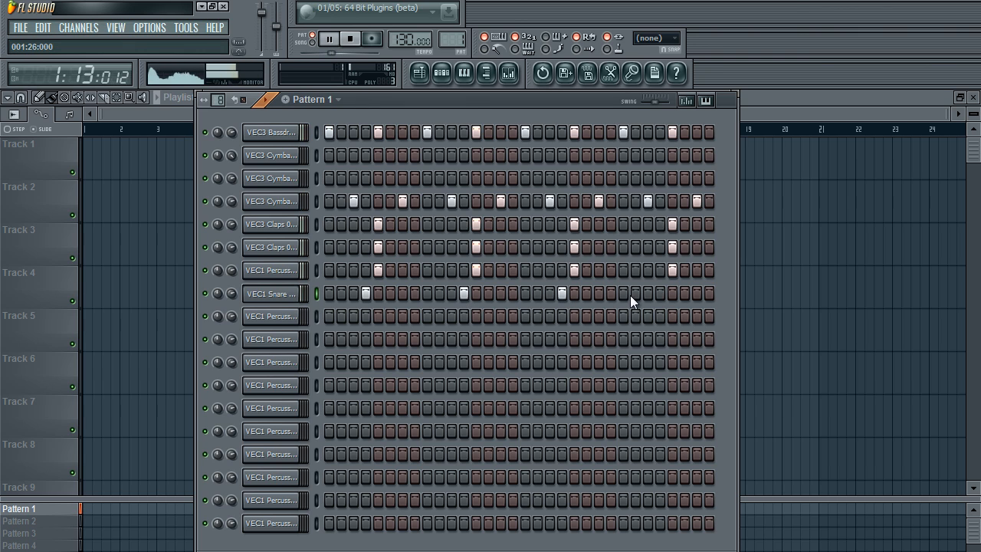
pyautogui.click(611, 293)
pyautogui.click(659, 294)
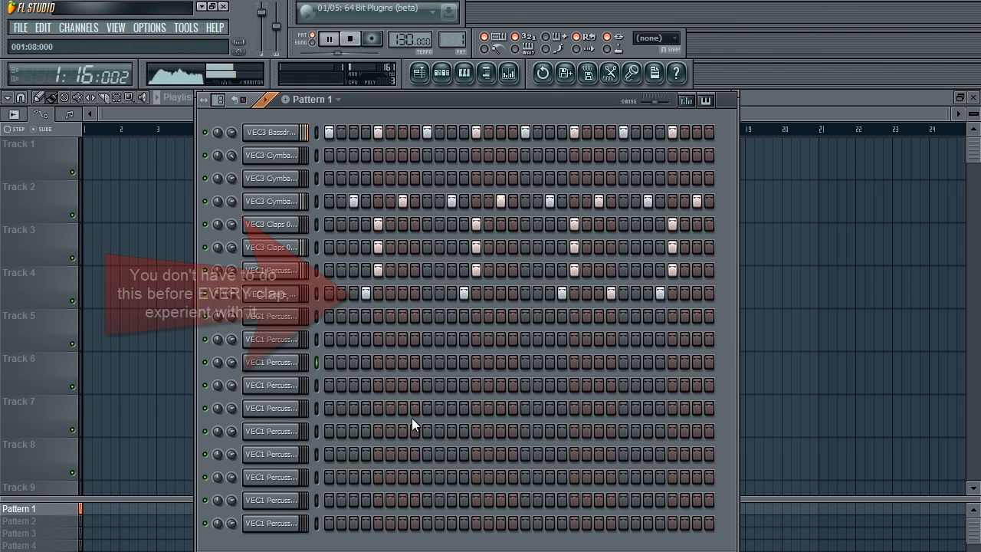
pyautogui.press('space')
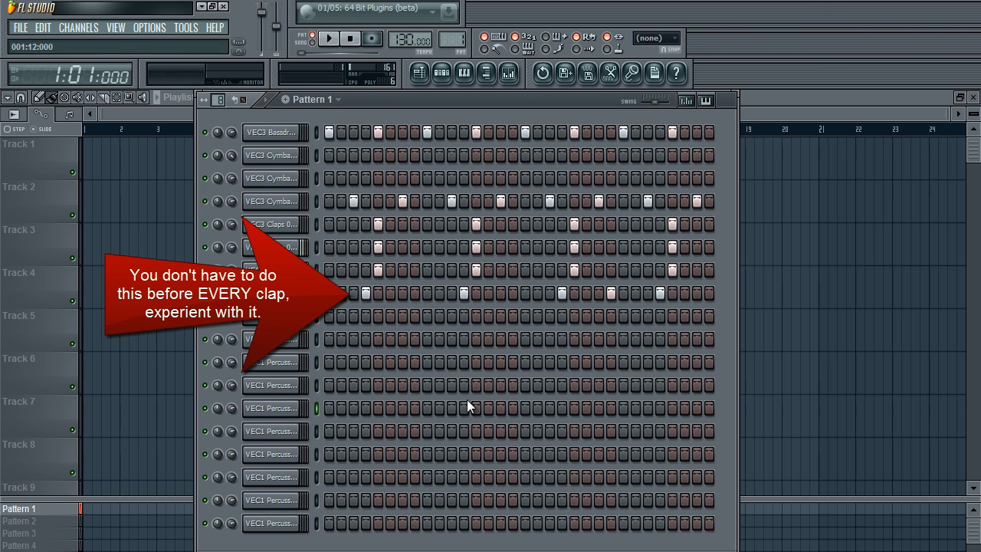
# - Try a hit on step 3 of the first VEC3 cymbal channel with a short playback
pyautogui.click(274, 293)
pyautogui.click(274, 294)
pyautogui.click(352, 158)
pyautogui.press('space')
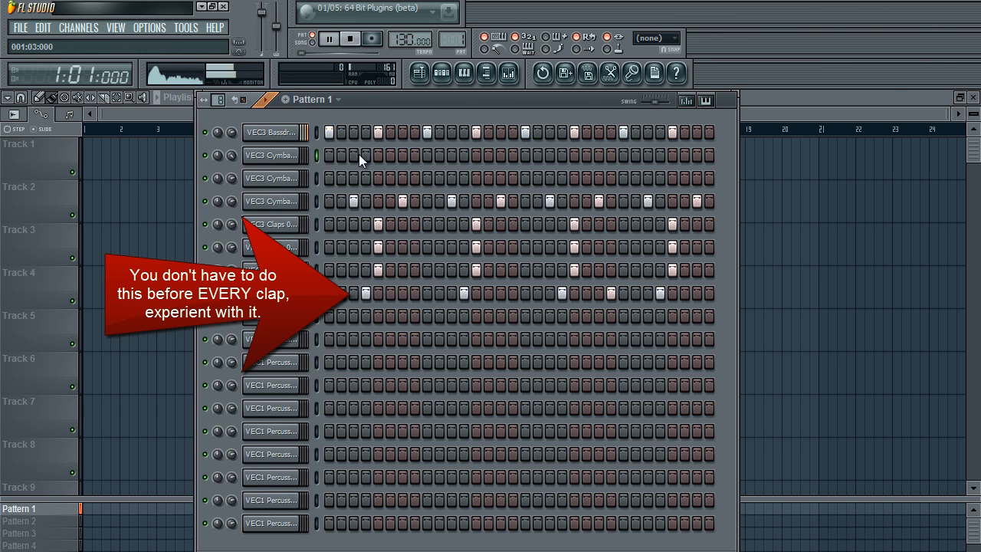
pyautogui.press('space')
pyautogui.rightClick(353, 158)
# - Check the VEC3 Cymbals HH Closed 21 sample and place its hits on steps 8 and 10 while the pattern plays
pyautogui.click(273, 179)
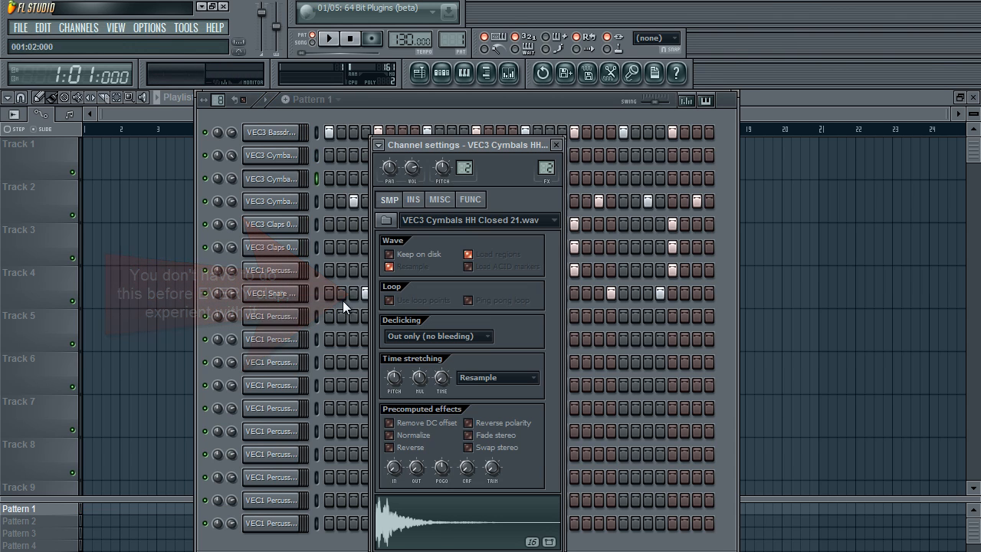
pyautogui.click(415, 510)
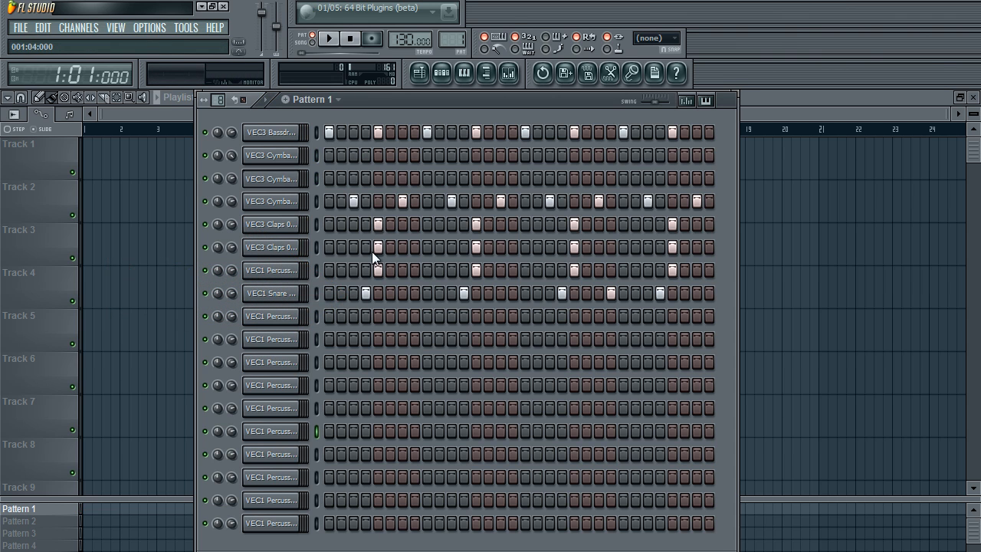
pyautogui.press('space')
pyautogui.click(440, 156)
pyautogui.rightClick(439, 154)
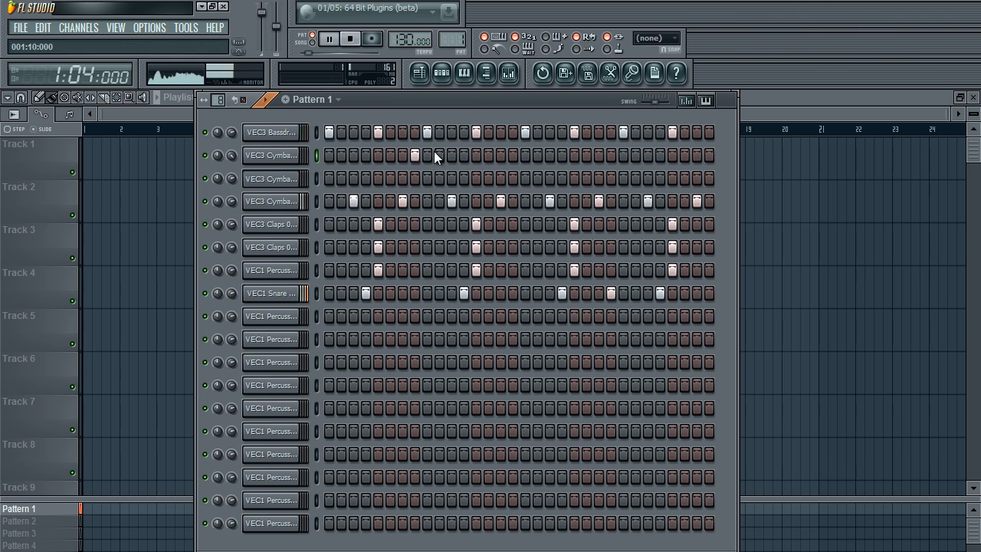
pyautogui.rightClick(416, 156)
pyautogui.moveTo(414, 179); pyautogui.dragTo(440, 181)
pyautogui.rightClick(427, 179)
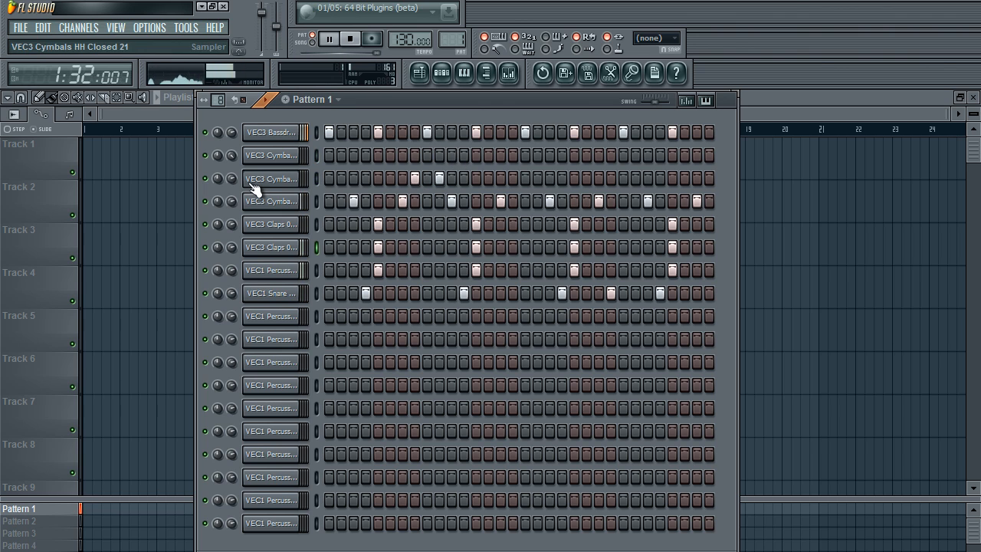
pyautogui.press('space')
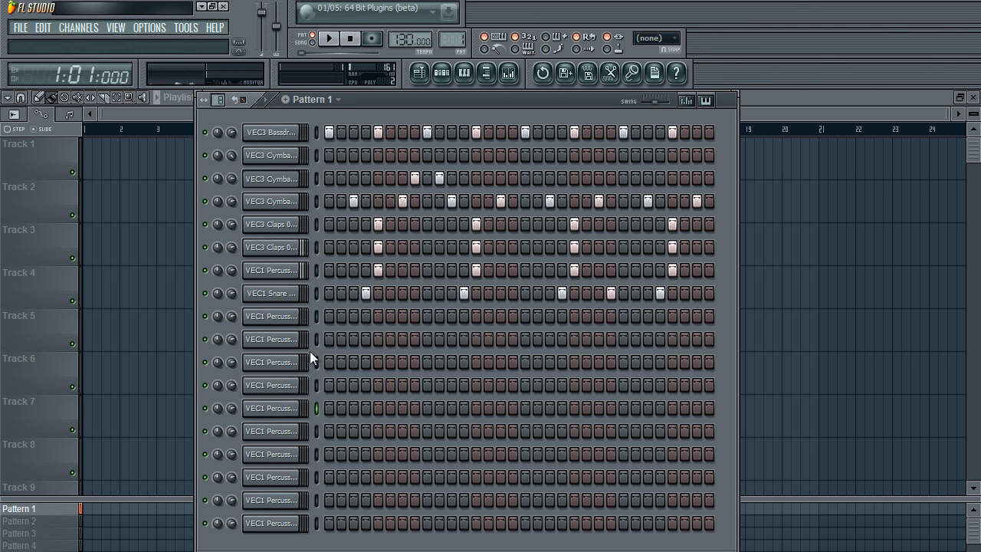
# - Audition the VEC1 Percussion 016, 019 and 020 channels from their channel settings
pyautogui.click(288, 318)
pyautogui.click(399, 507)
pyautogui.press('Escape')
pyautogui.click(288, 340)
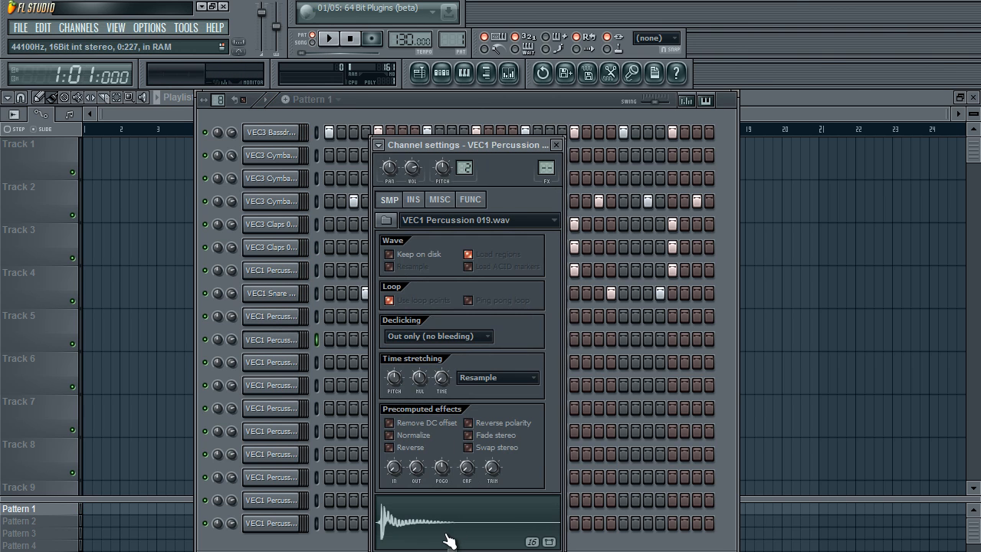
pyautogui.click(445, 534)
pyautogui.press('Escape')
pyautogui.click(287, 363)
pyautogui.click(448, 530)
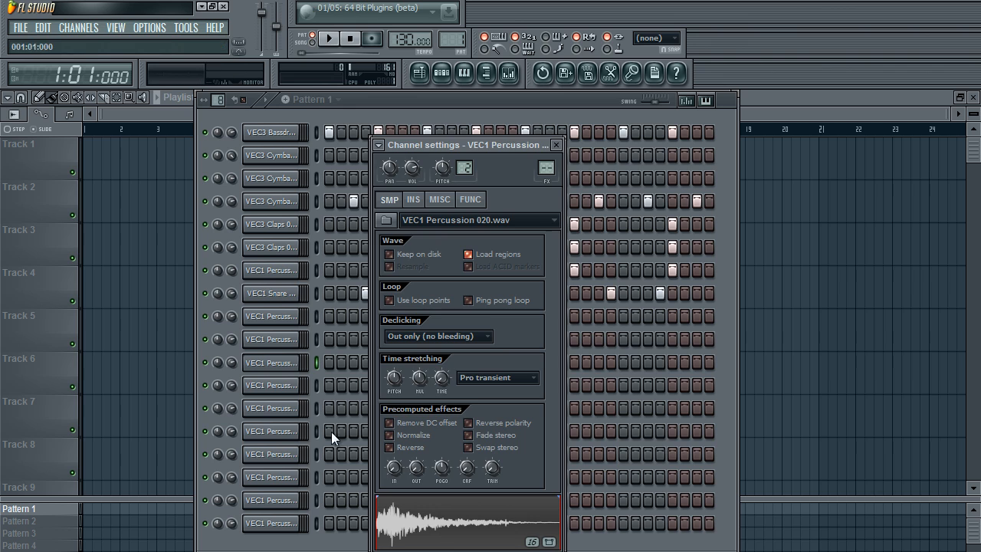
# - Audition the VEC1 Percussion 035 channel and the channel below it from their channel settings
pyautogui.press('Escape')
pyautogui.click(291, 383)
pyautogui.click(449, 528)
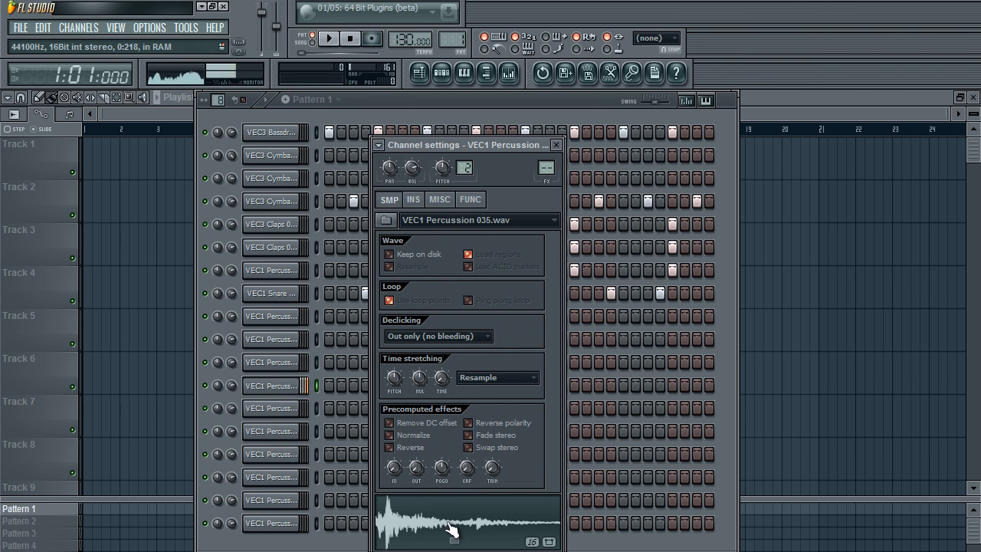
pyautogui.press('Escape')
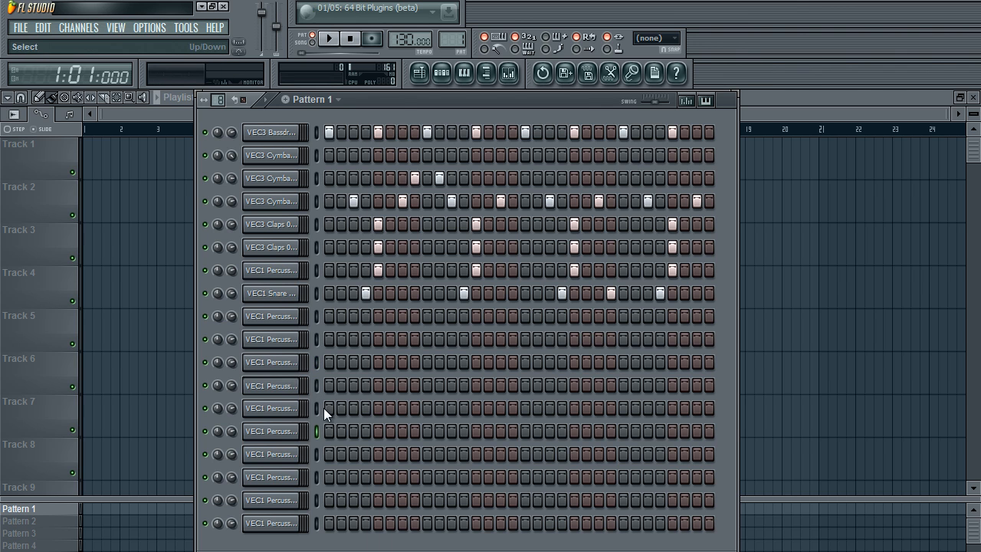
pyautogui.click(285, 408)
pyautogui.click(411, 526)
pyautogui.press('Escape')
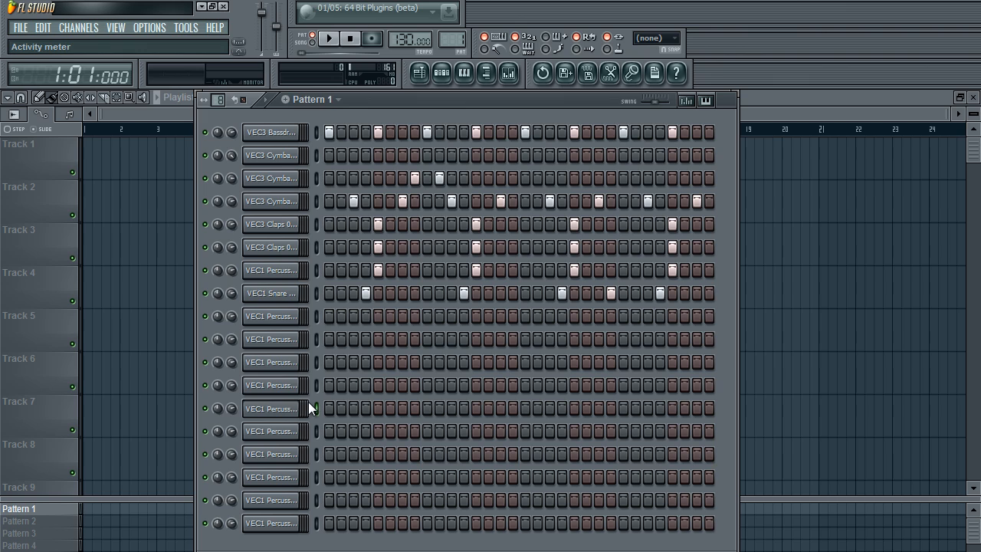
# - Move the VEC1 Percussion 042 channel up four rows, directly below the VEC1 Snare channel
pyautogui.press('Up')
pyautogui.press('Up')
pyautogui.press('Up')
pyautogui.press('Up')
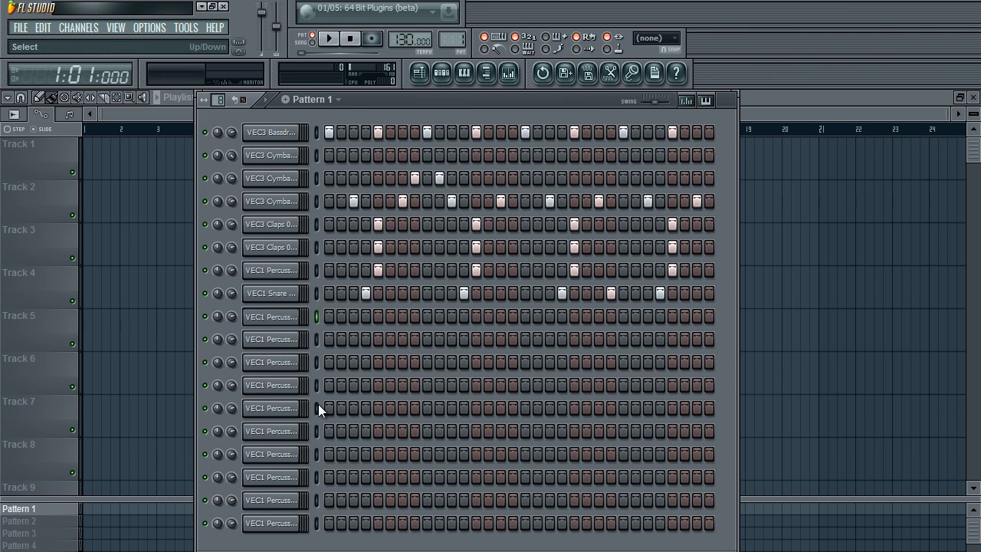
# - Clone the VEC1 Percussion 042 channel twice so three copies sit below the VEC1 Snare channel
pyautogui.rightClick(284, 321)
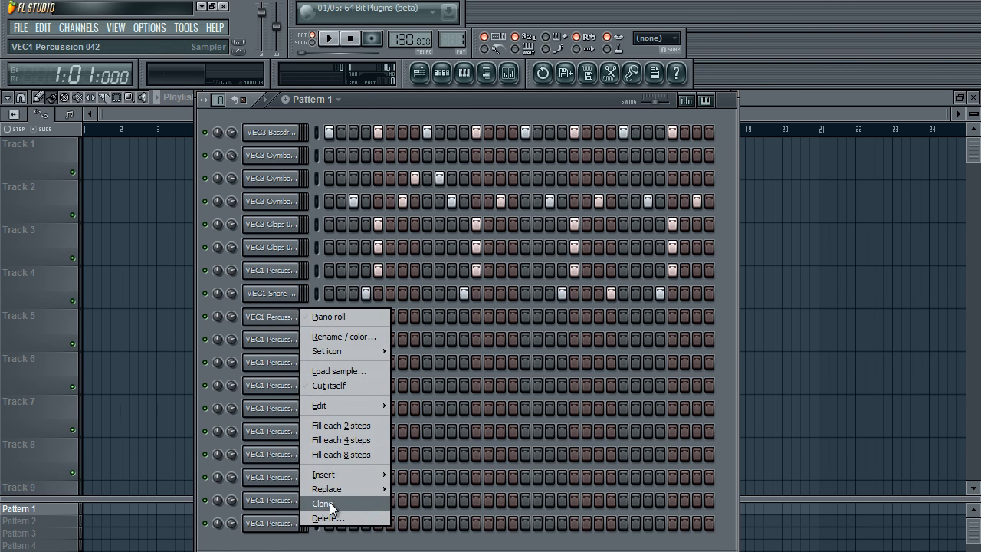
pyautogui.click(328, 503)
pyautogui.rightClick(276, 338)
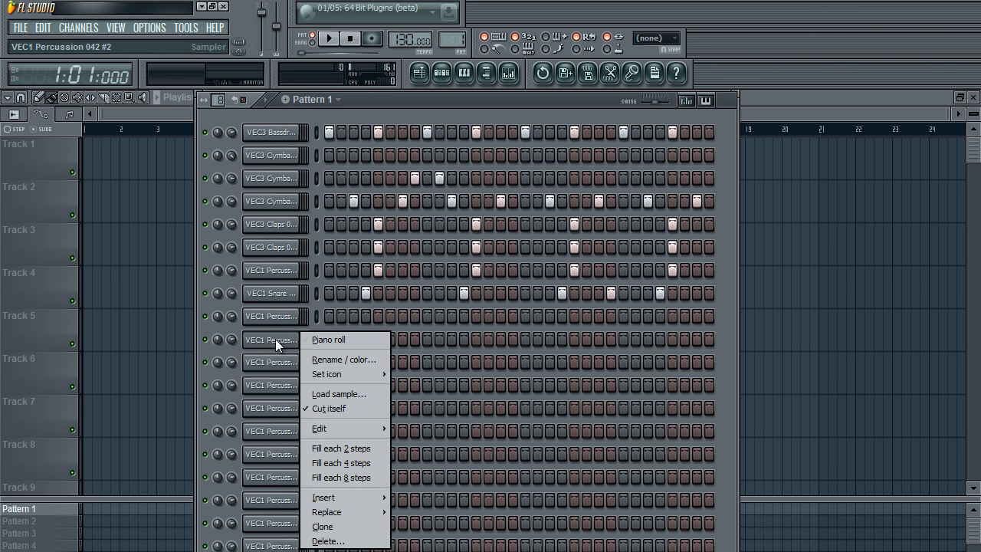
pyautogui.click(319, 526)
pyautogui.click(339, 439)
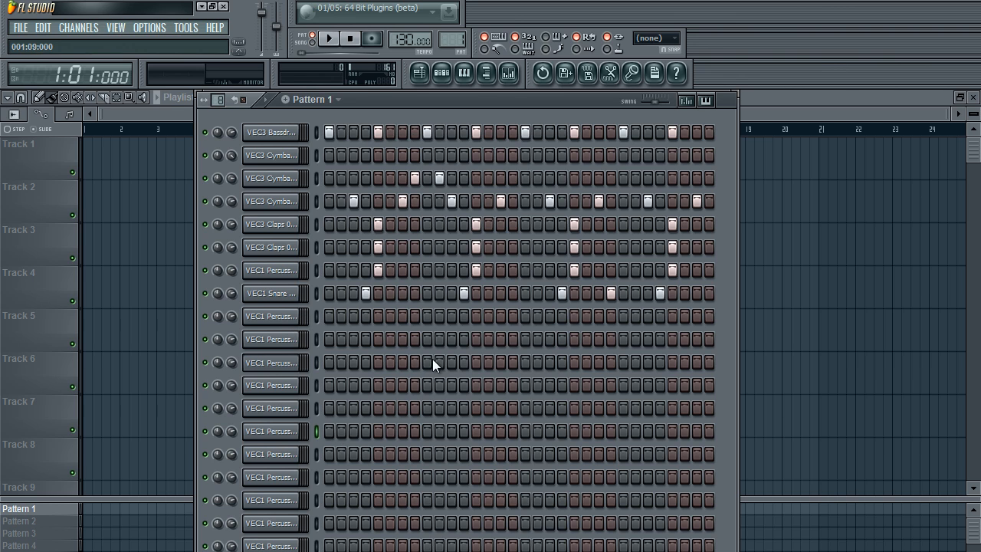
# - Audition the original VEC1 Percussion 042 channel and its two clones from their channel settings
pyautogui.click(278, 323)
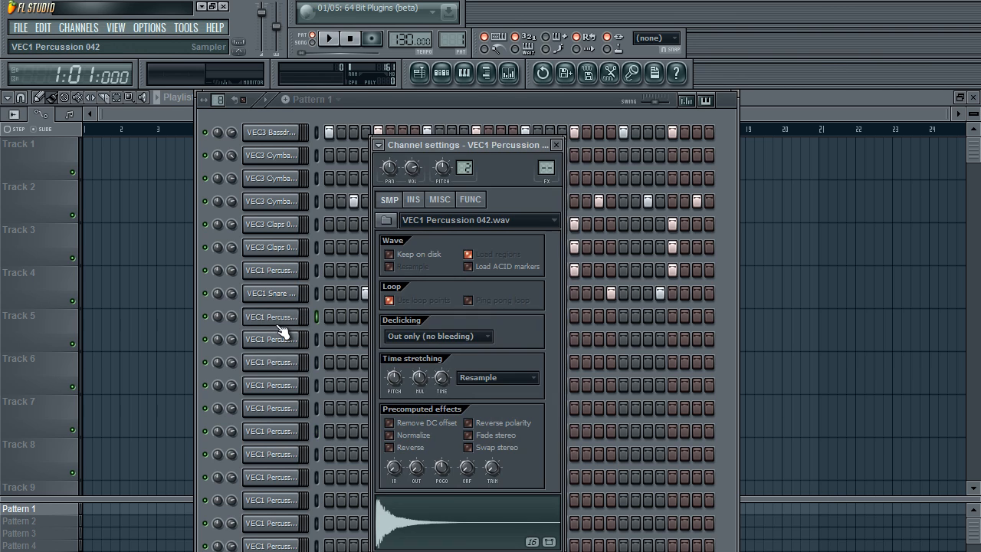
pyautogui.click(455, 530)
pyautogui.click(337, 400)
pyautogui.click(279, 343)
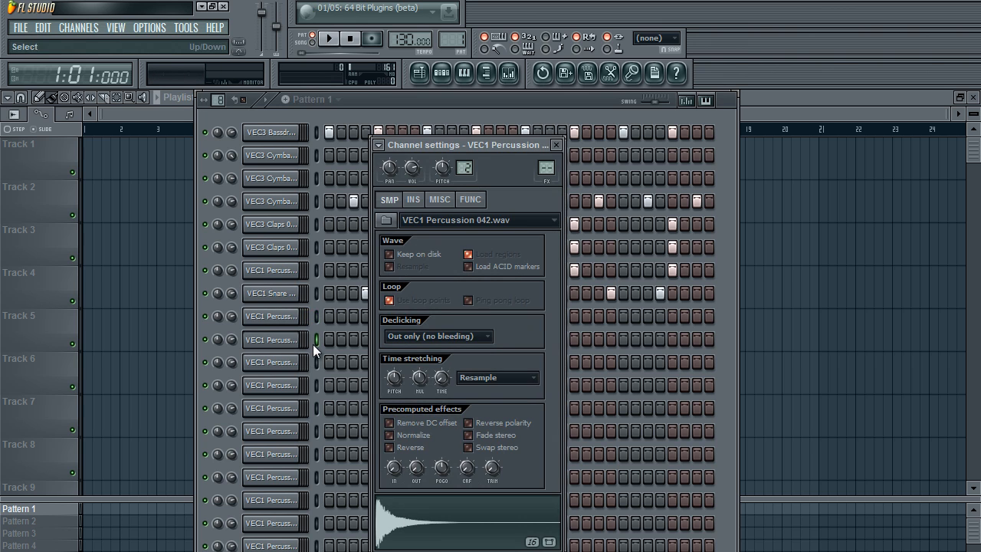
pyautogui.click(290, 327)
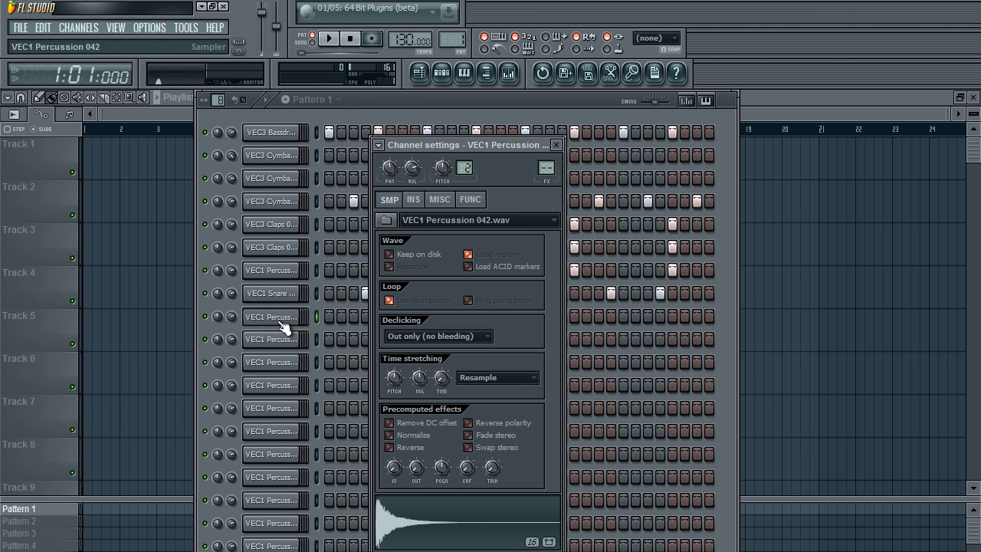
pyautogui.click(278, 342)
pyautogui.click(439, 528)
pyautogui.click(289, 365)
pyautogui.click(427, 518)
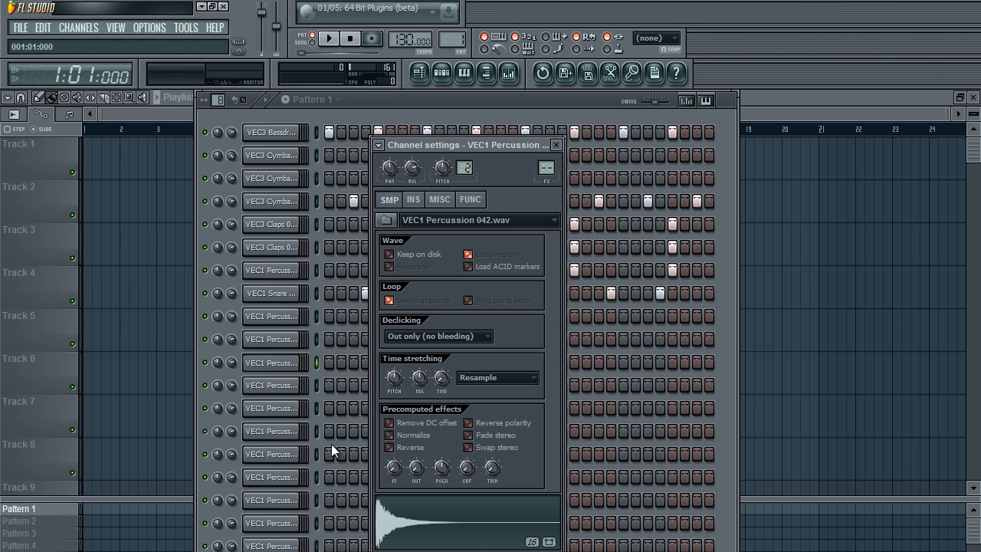
pyautogui.click(282, 322)
pyautogui.click(408, 509)
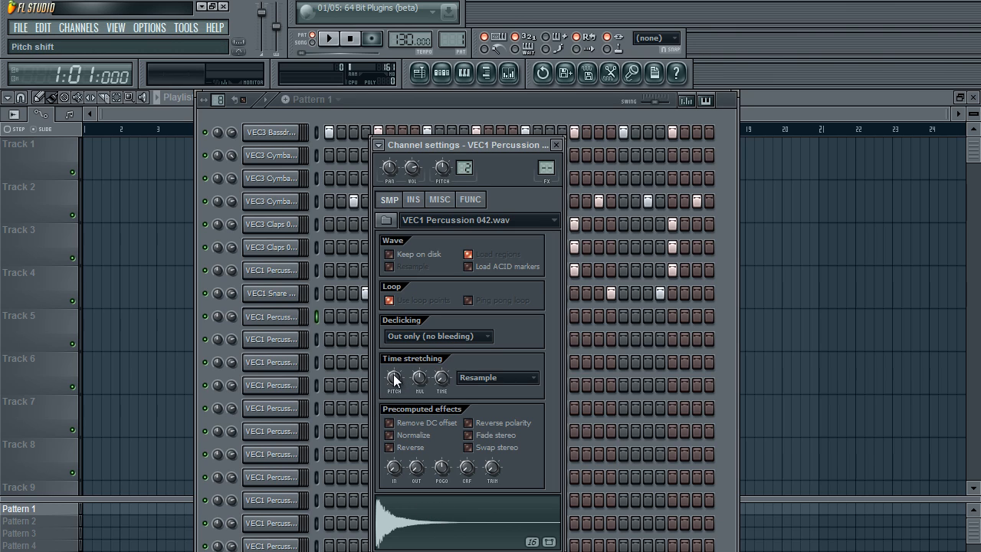
pyautogui.click(402, 525)
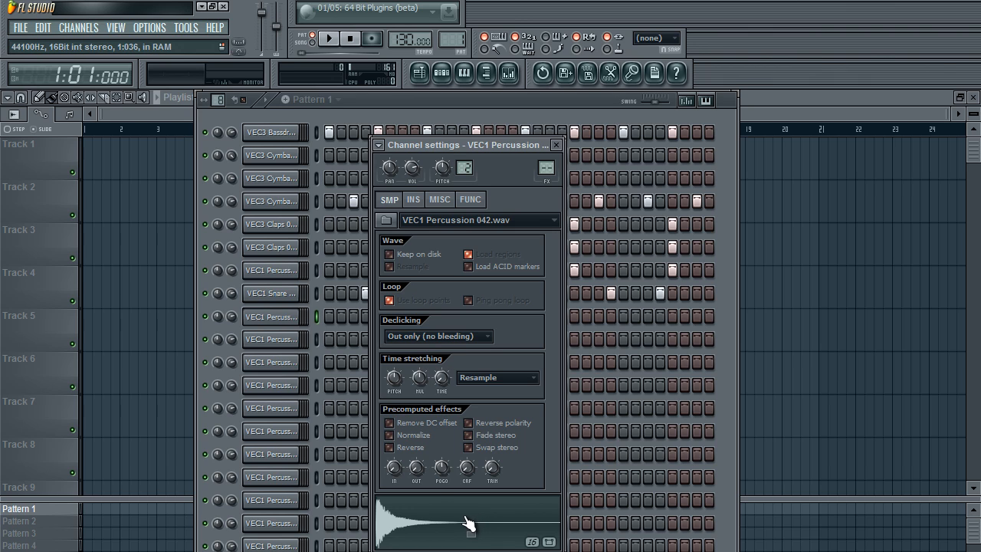
# - Set the time-stretching pitch shift of the first VEC1 Percussion 042 clone to -300 cents
pyautogui.click(299, 345)
pyautogui.click(423, 532)
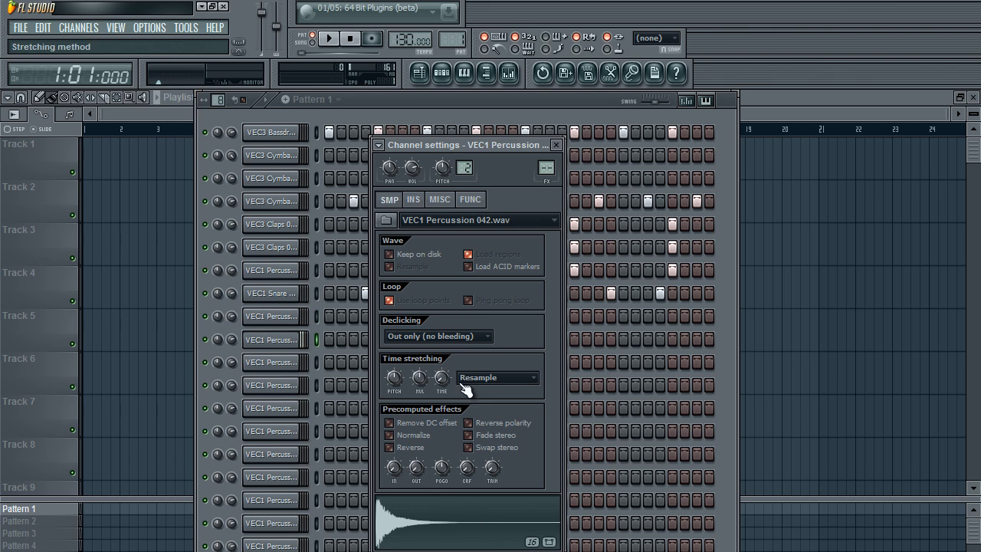
pyautogui.moveTo(393, 380); pyautogui.dragTo(397, 424)
pyautogui.moveTo(395, 420); pyautogui.dragTo(391, 450)
pyautogui.moveTo(506, 455); pyautogui.dragTo(506, 449)
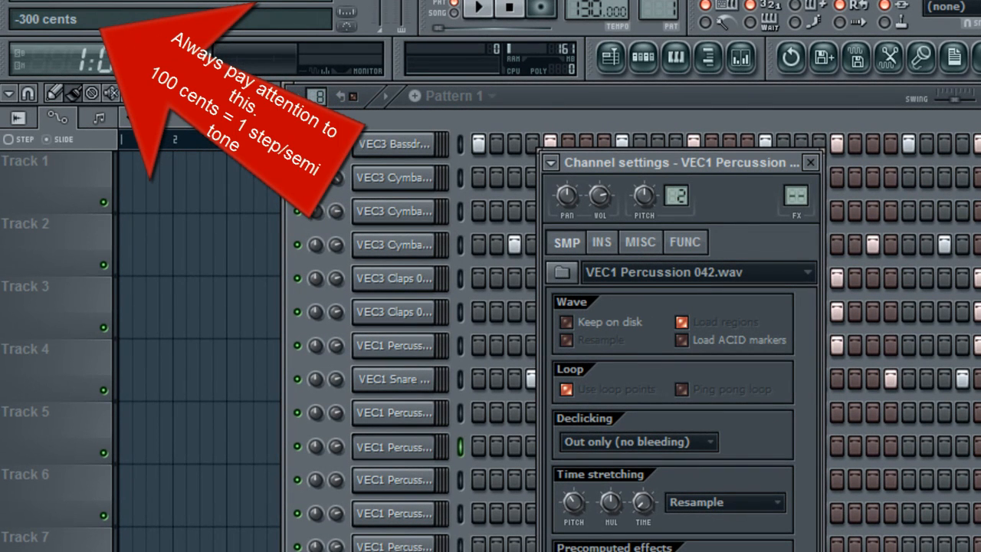
# - Try the Pro transient, Tonal and Monophonic stretching methods on the first clone, then set it to Speech and audition it
pyautogui.click(711, 503)
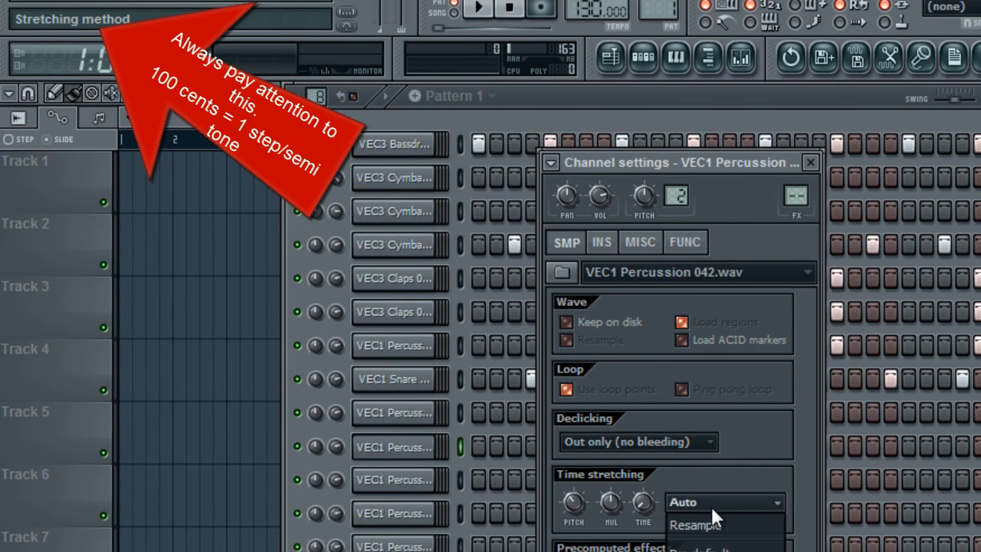
pyautogui.click(682, 544)
pyautogui.click(470, 528)
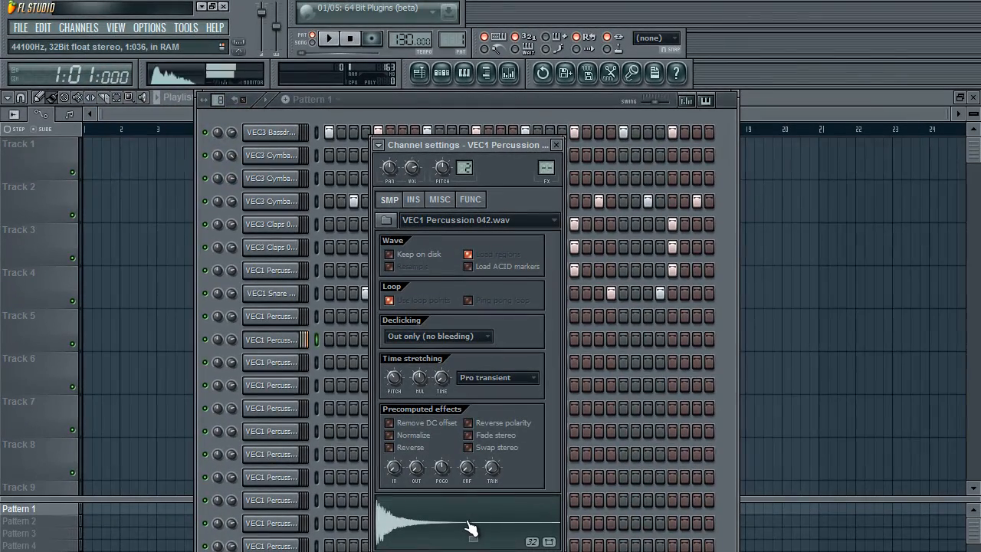
pyautogui.click(469, 528)
pyautogui.click(495, 377)
pyautogui.click(490, 454)
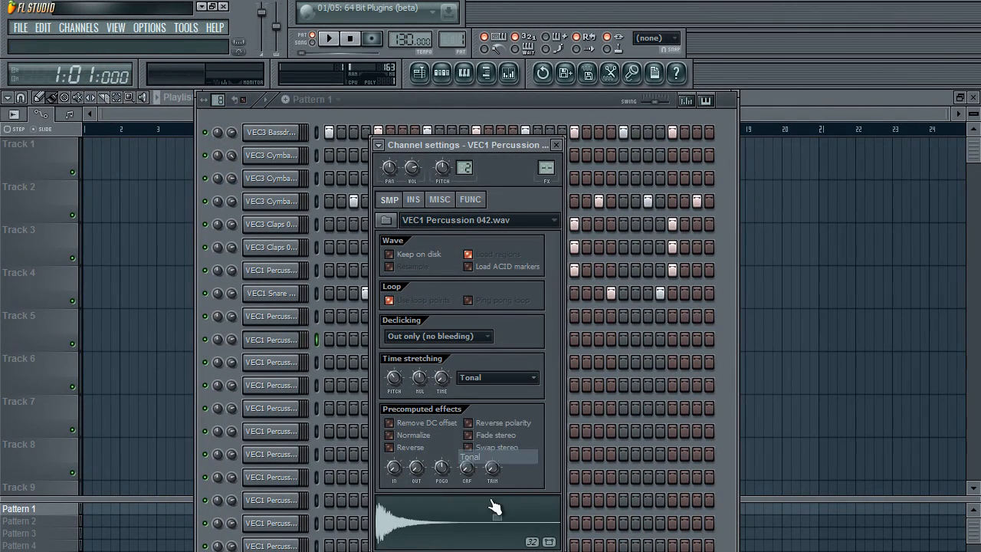
pyautogui.click(488, 527)
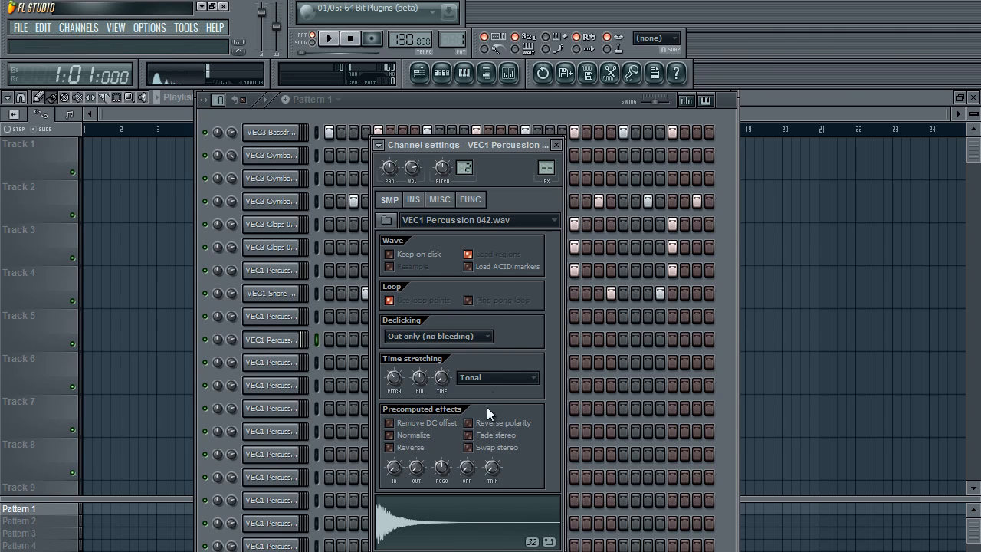
pyautogui.click(496, 377)
pyautogui.click(498, 469)
pyautogui.click(486, 528)
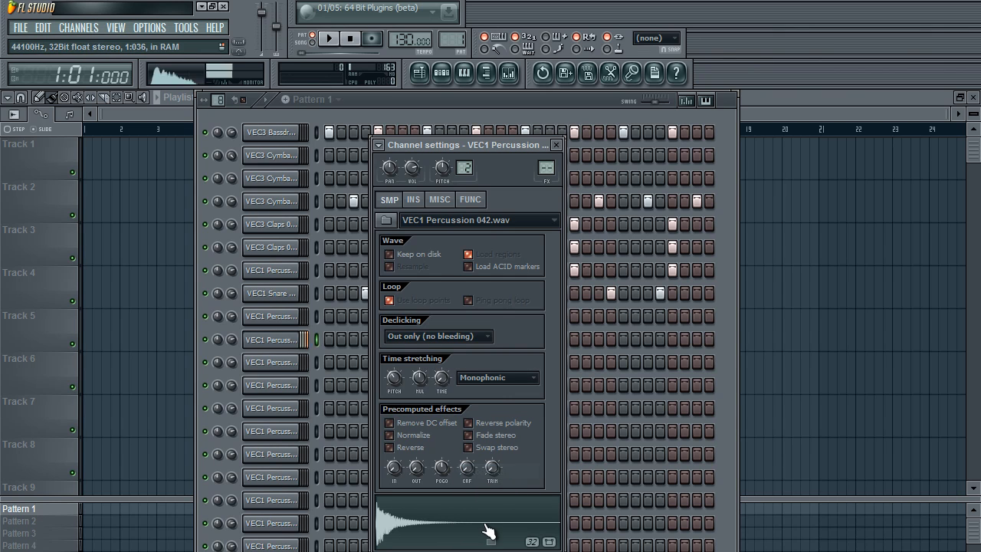
pyautogui.click(497, 377)
pyautogui.click(474, 485)
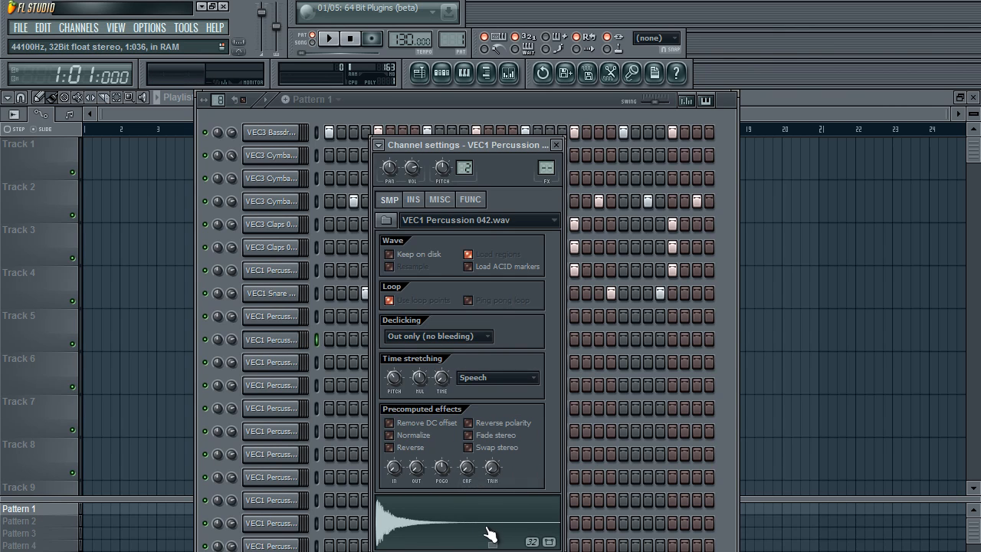
pyautogui.click(486, 527)
# - Set the second VEC1 Percussion 042 clone's pitch shift to +400 cents and its stretching method to Speech
pyautogui.click(286, 315)
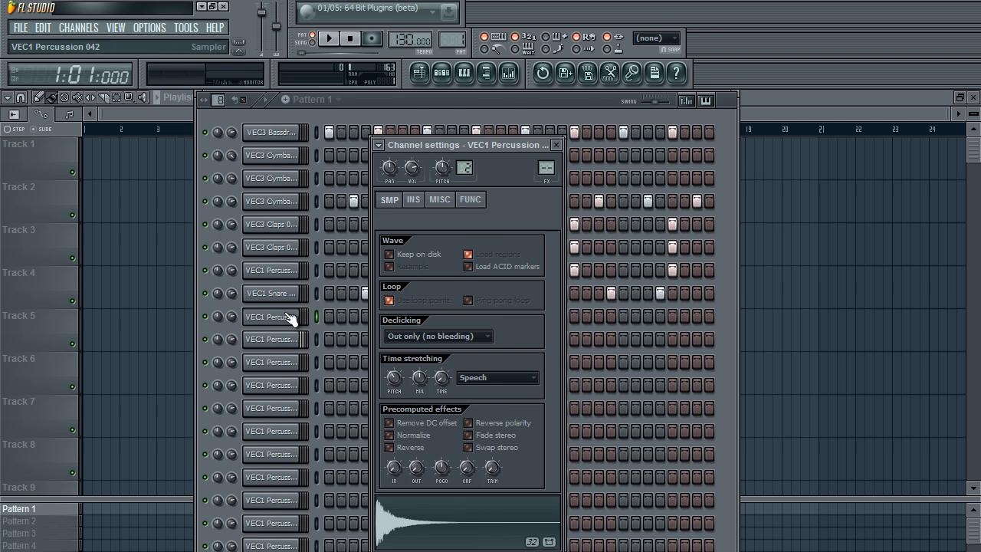
pyautogui.click(444, 529)
pyautogui.click(265, 342)
pyautogui.click(274, 364)
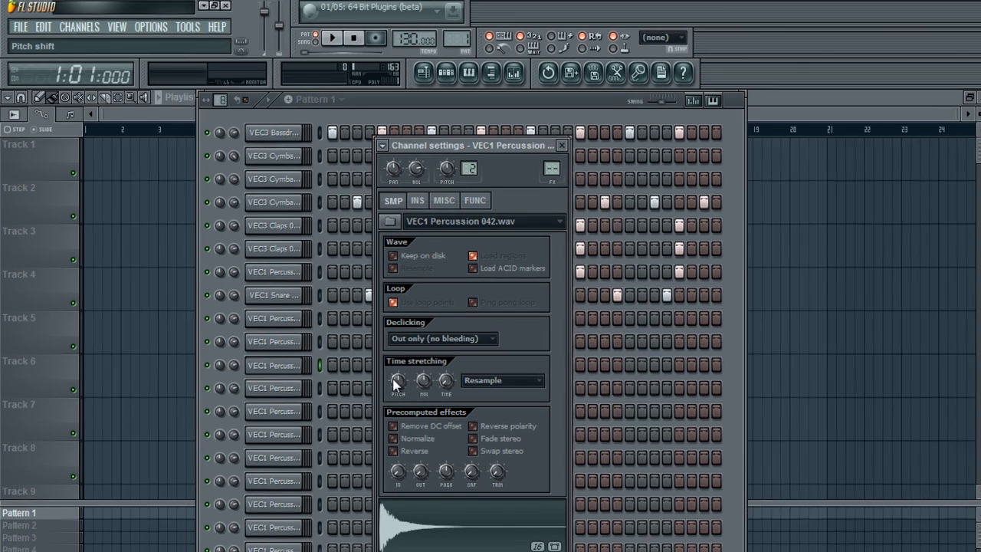
pyautogui.moveTo(396, 384); pyautogui.dragTo(409, 336)
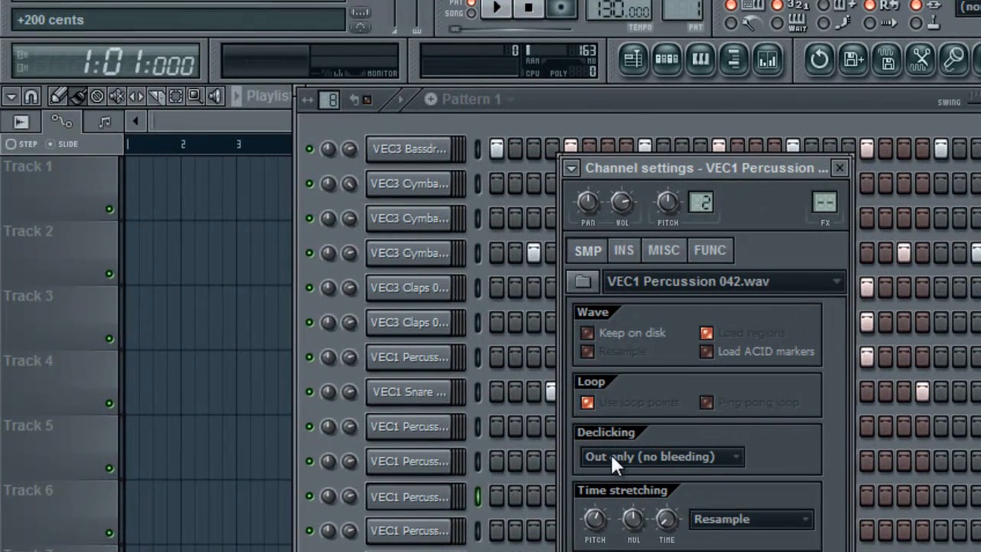
pyautogui.moveTo(617, 426); pyautogui.dragTo(622, 380)
pyautogui.click(739, 524)
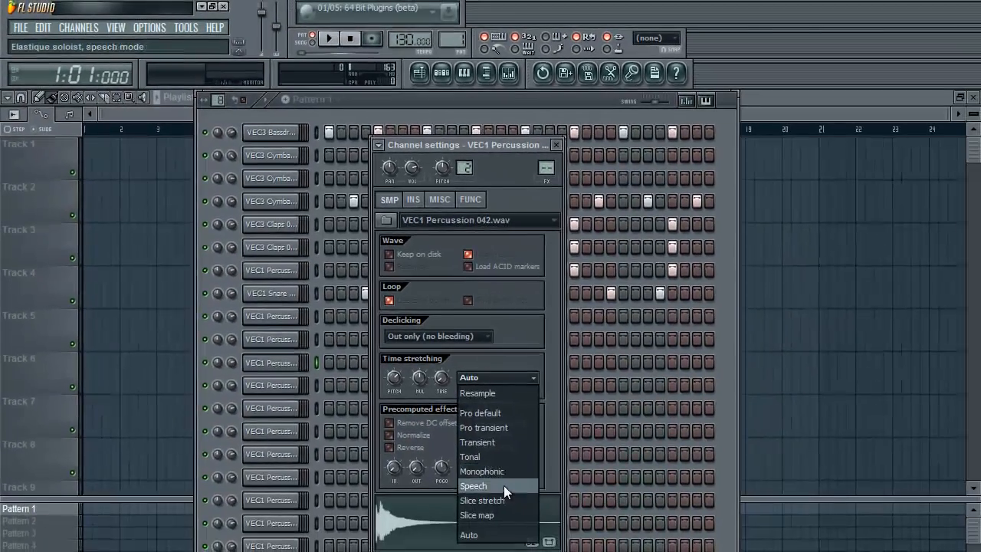
pyautogui.click(504, 485)
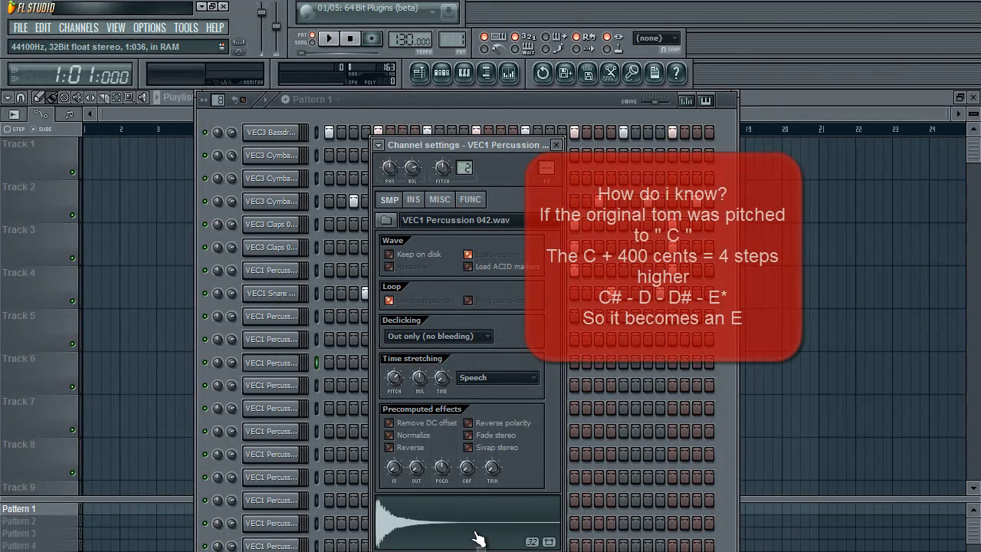
# - Compare the original VEC1 Percussion 042 channel with its pitched clones, then close the channel settings
pyautogui.click(257, 321)
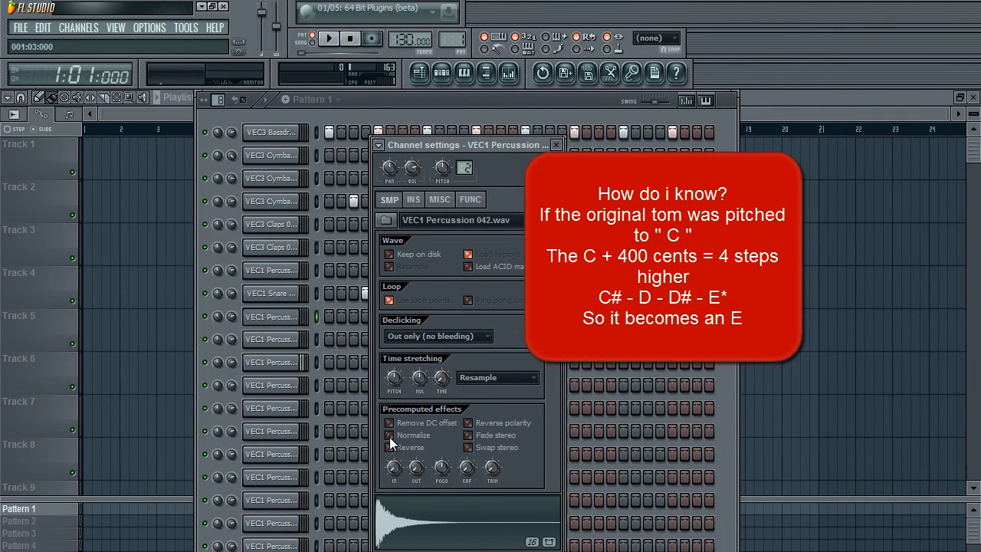
pyautogui.click(275, 339)
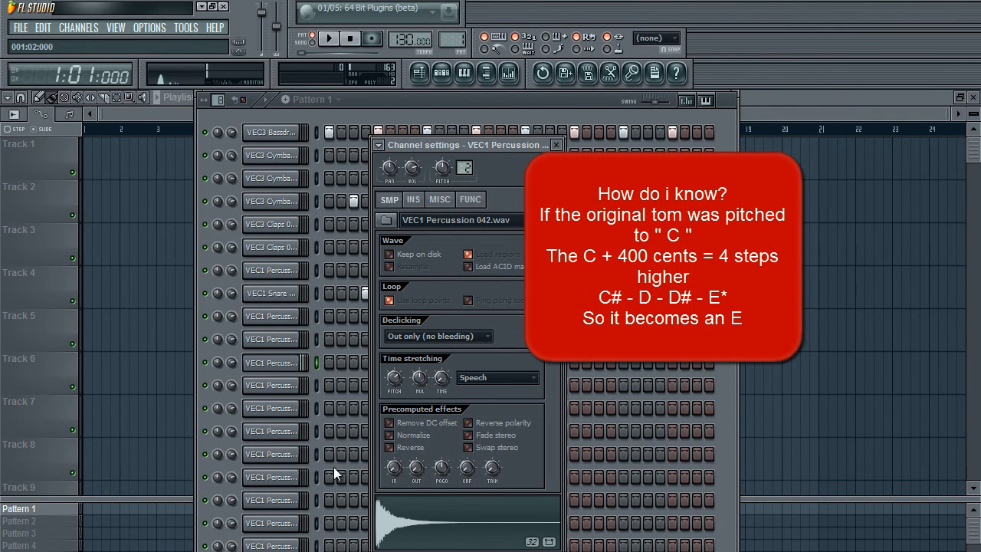
pyautogui.rightClick(341, 498)
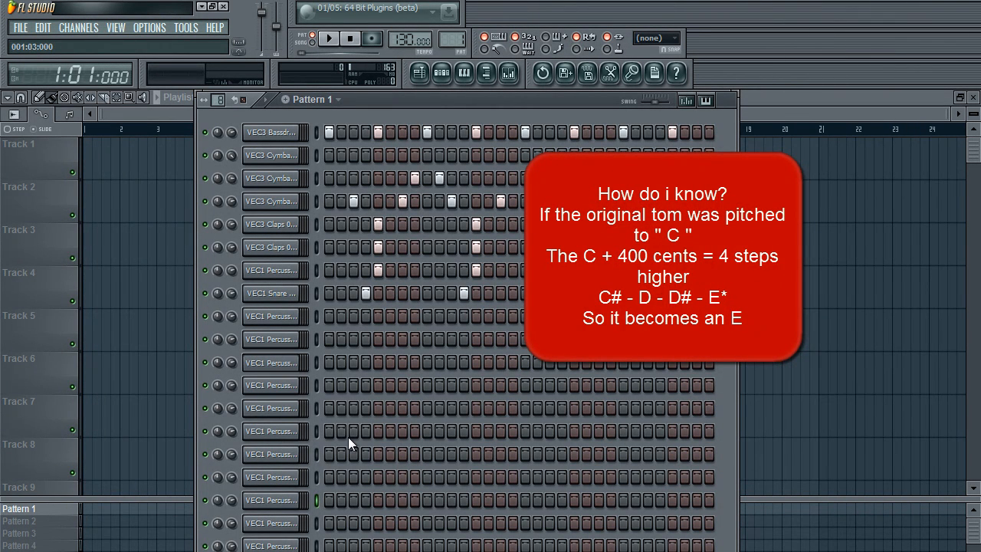
pyautogui.click(315, 361)
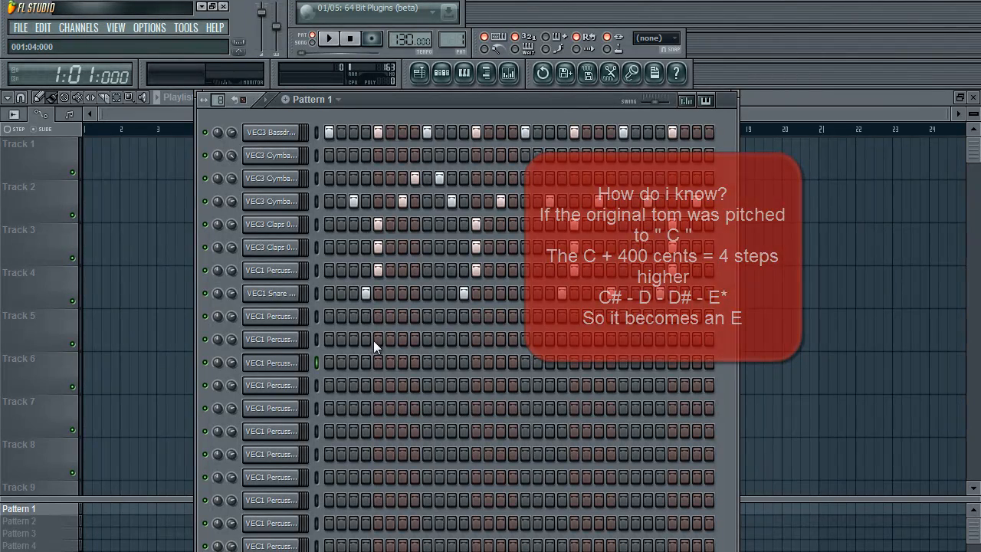
# - Start playback, place a hit on step 7 of the first VEC1 Percussion 042 clone and try one on step 15 of the original
pyautogui.press('space')
pyautogui.click(403, 341)
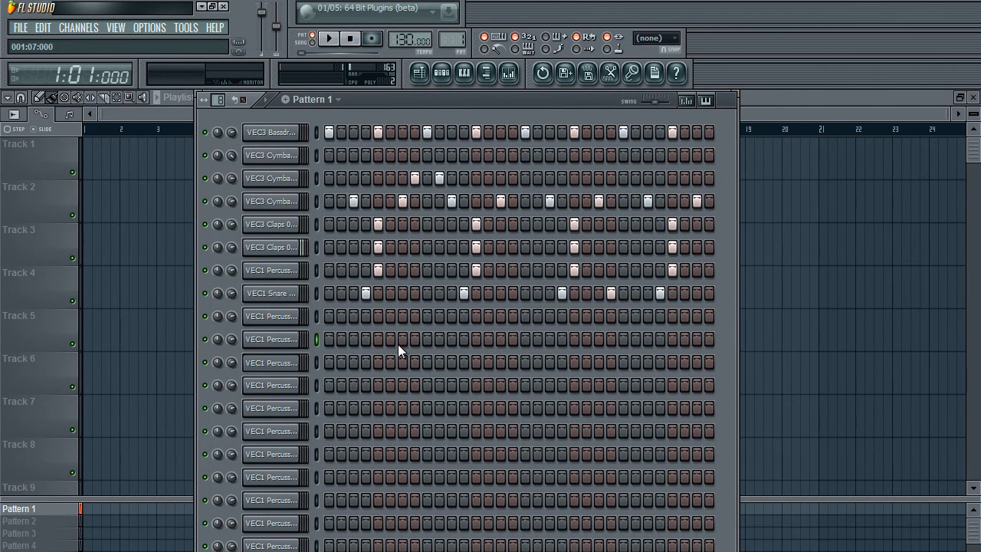
pyautogui.click(402, 339)
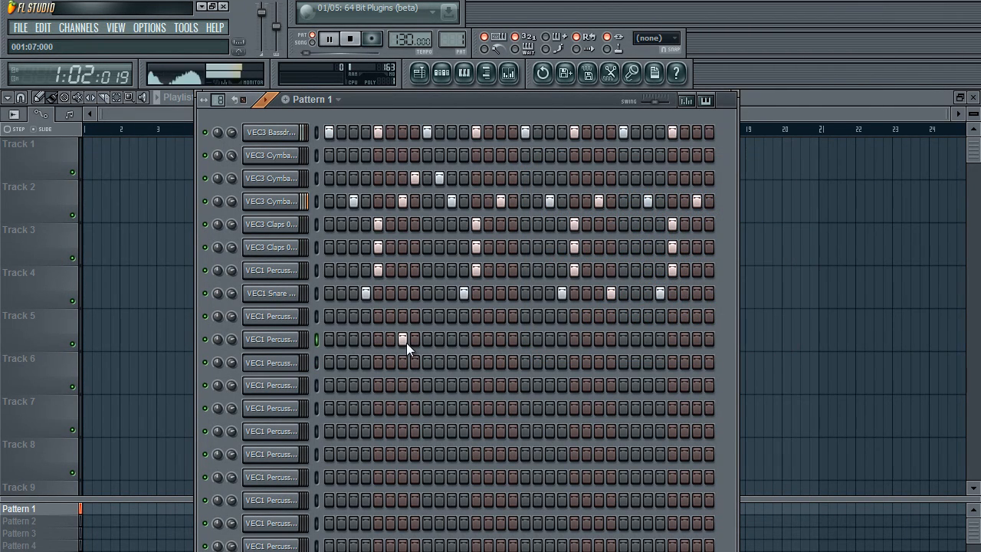
pyautogui.click(501, 316)
pyautogui.click(549, 362)
pyautogui.rightClick(550, 363)
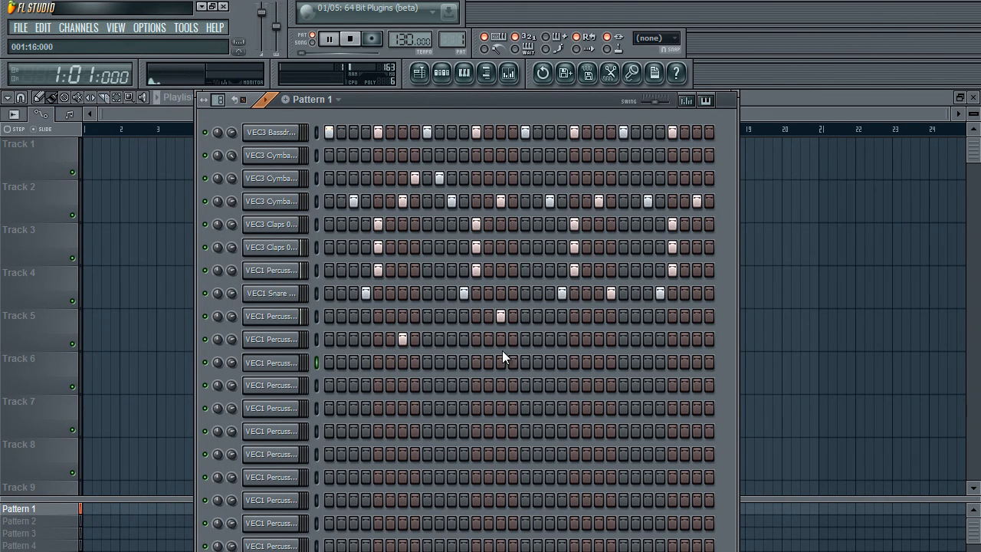
# - Clear the original VEC1 Percussion 042 channel's hits and place hits on step 15 of the second clone and step 23 of the first clone
pyautogui.rightClick(500, 315)
pyautogui.click(488, 315)
pyautogui.click(503, 358)
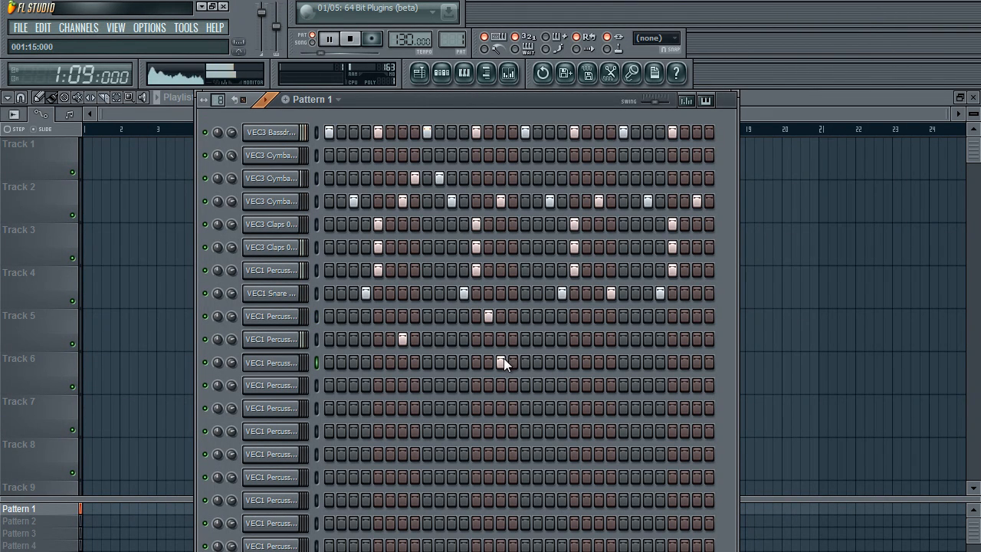
pyautogui.rightClick(489, 315)
pyautogui.rightClick(536, 338)
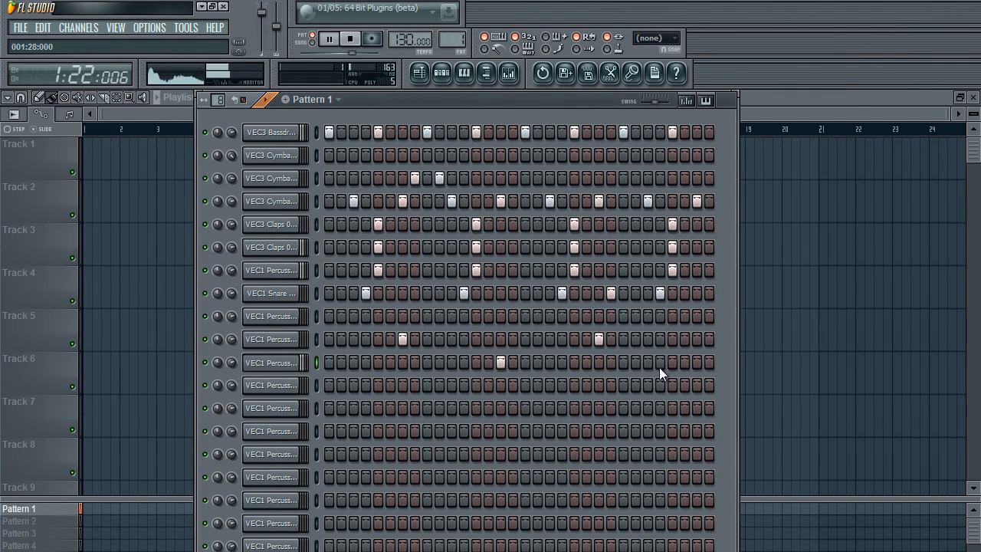
# - Place hits on step 31 of the second VEC1 Percussion 042 clone and step 30 of the original, then stop playback
pyautogui.click(687, 339)
pyautogui.click(696, 362)
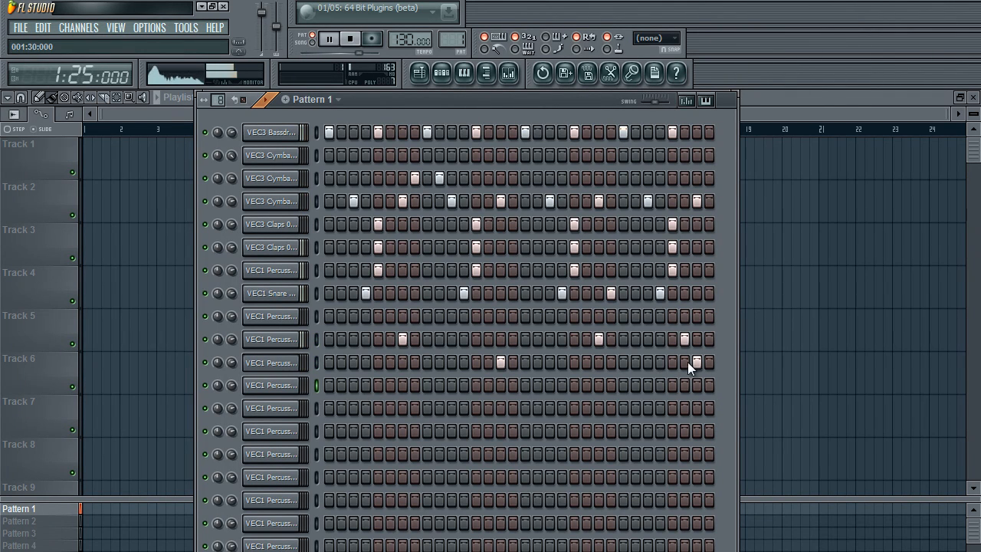
pyautogui.click(685, 339)
pyautogui.click(684, 315)
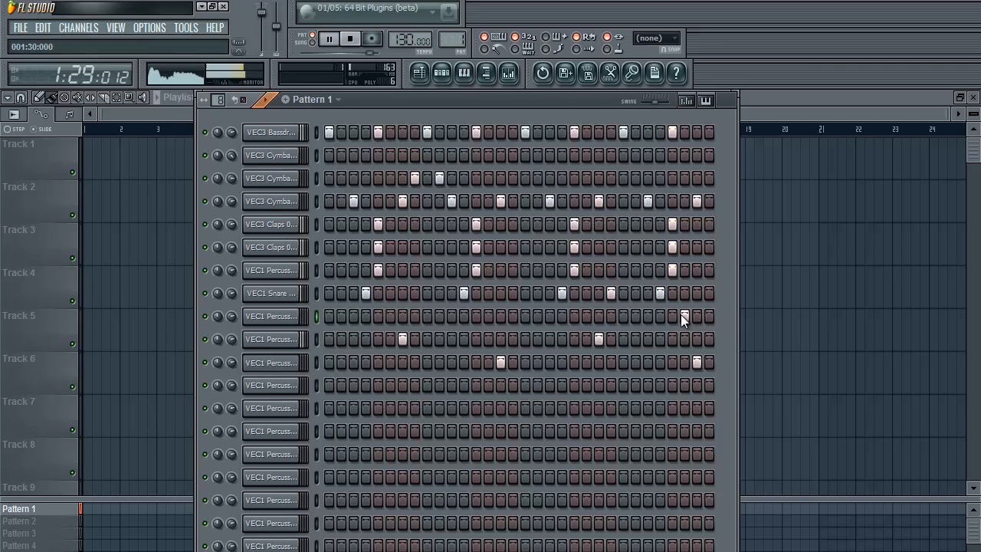
pyautogui.rightClick(629, 452)
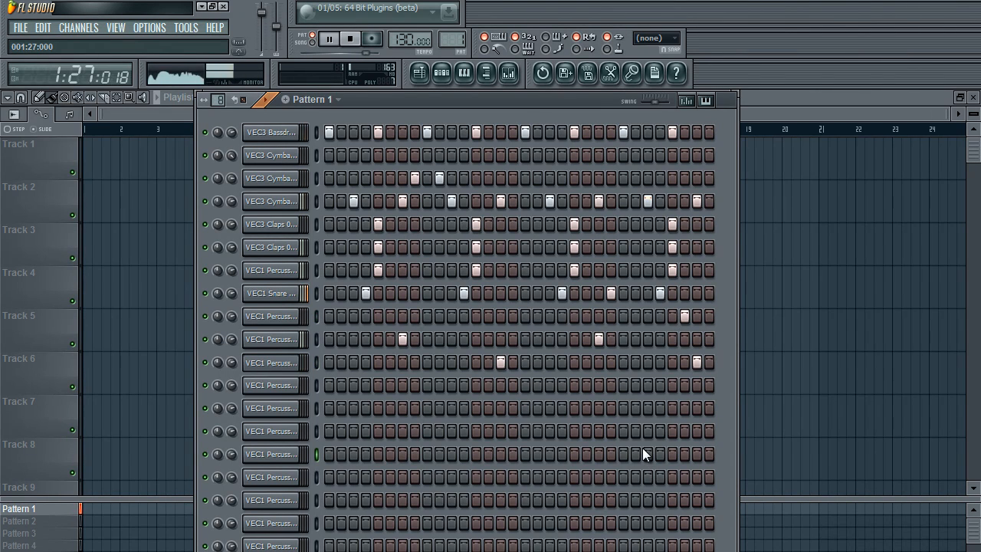
pyautogui.press('space')
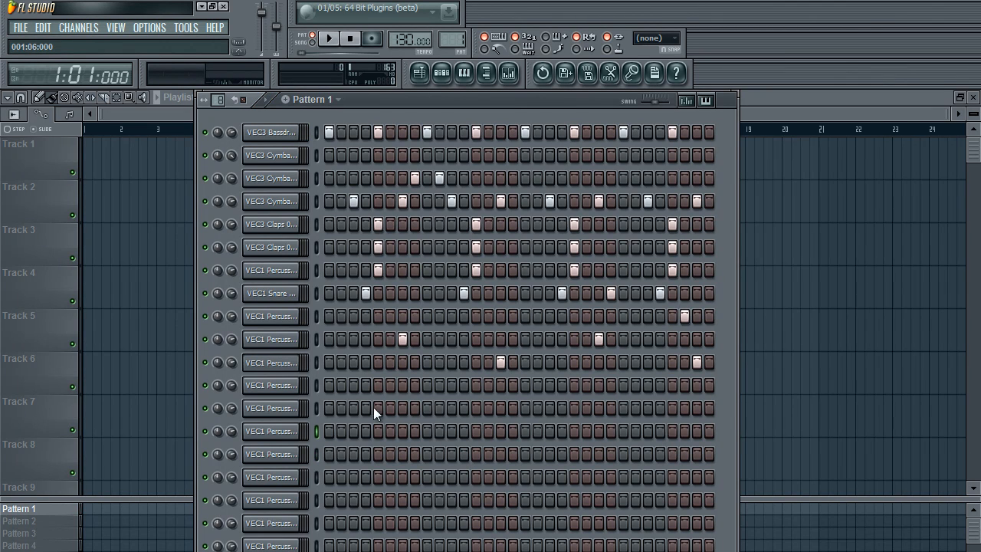
# - Audition the unused VEC1 Percussion channels below the 042 clones, including VEC1 Percussion 019 and 035
pyautogui.click(277, 387)
pyautogui.click(311, 408)
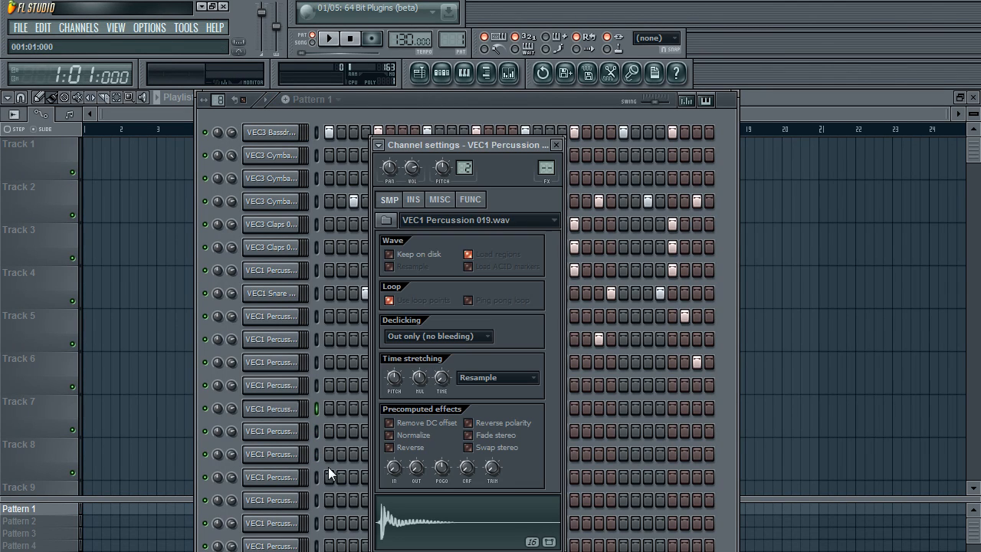
pyautogui.click(340, 469)
pyautogui.click(284, 409)
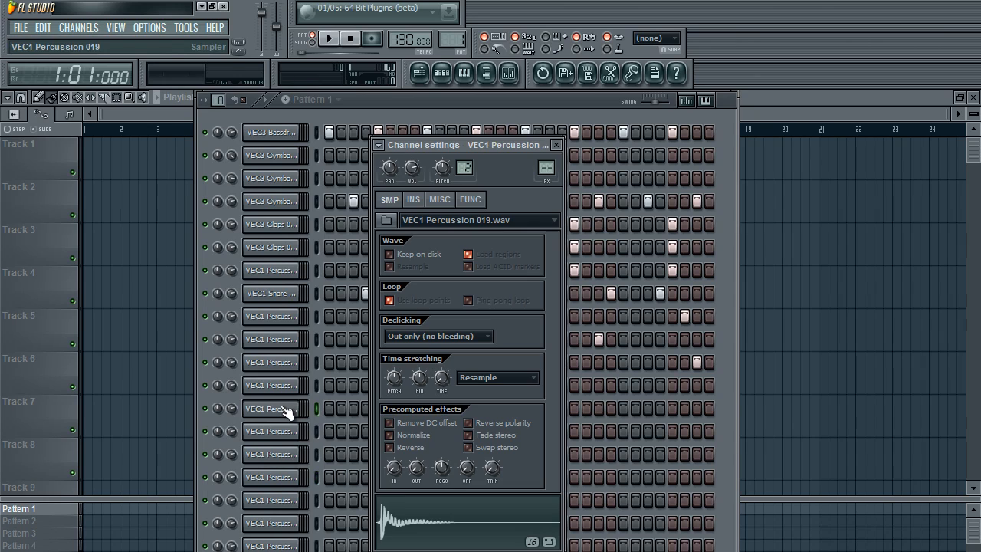
pyautogui.click(403, 507)
pyautogui.click(327, 467)
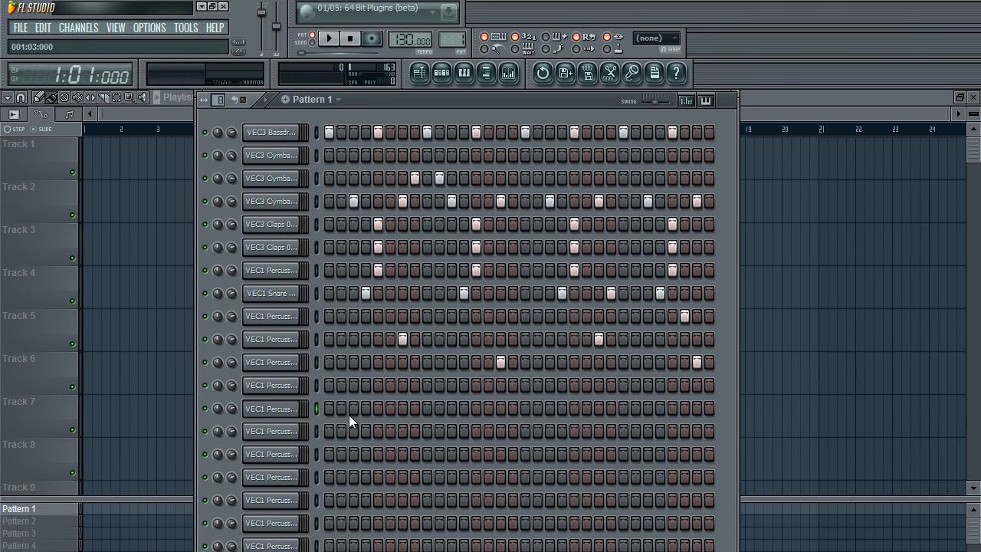
pyautogui.click(272, 431)
pyautogui.click(431, 532)
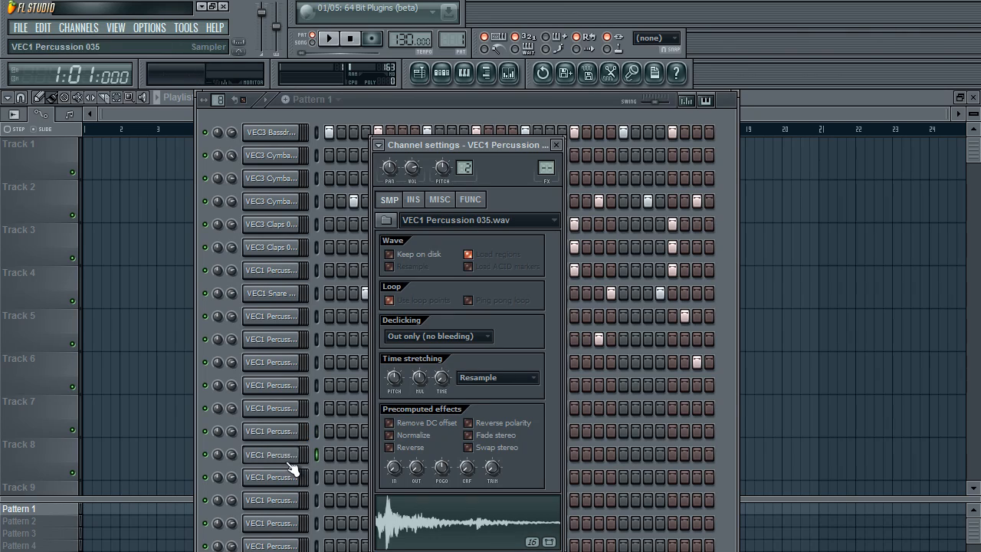
# - Place hits on steps 3, 7, 11 and 15 of the VEC1 Percussion 035 channel
pyautogui.click(353, 454)
pyautogui.press('space')
pyautogui.press('space')
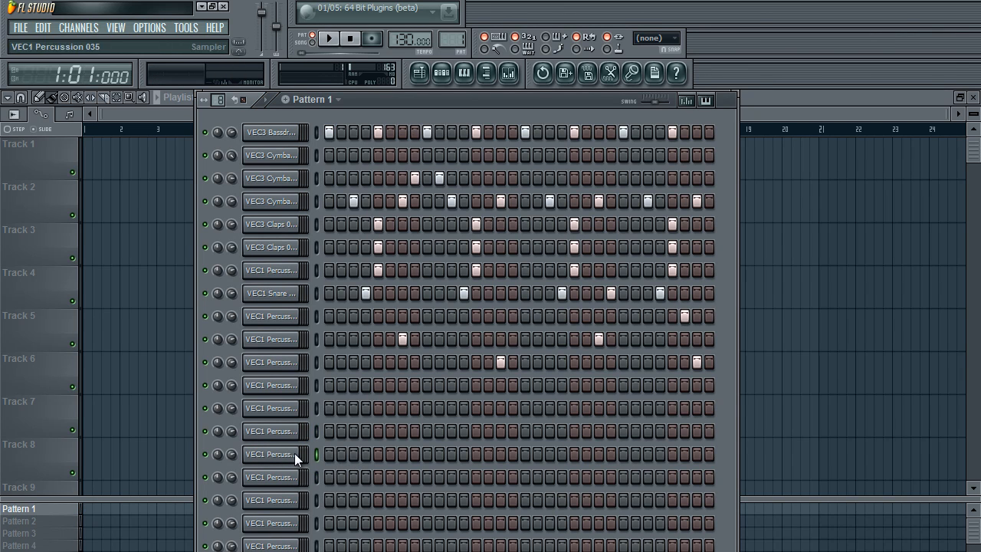
pyautogui.moveTo(365, 453); pyautogui.dragTo(357, 453)
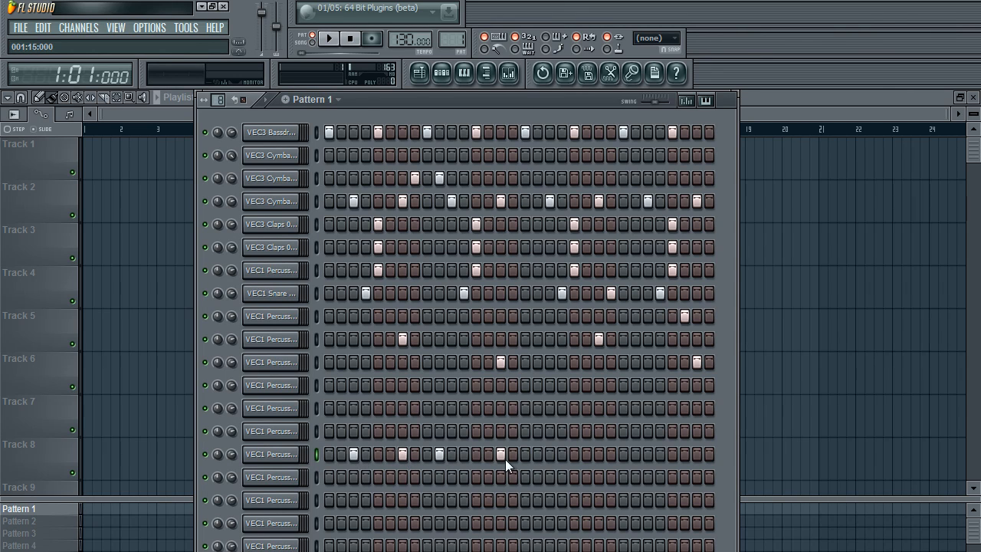
pyautogui.rightClick(439, 456)
pyautogui.click(451, 456)
# - Start playback and add hits on steps 19, 23, 27 and 31 of the VEC1 Percussion 035 channel
pyautogui.press('space')
pyautogui.moveTo(538, 457); pyautogui.dragTo(544, 454)
pyautogui.rightClick(548, 453)
pyautogui.rightClick(538, 454)
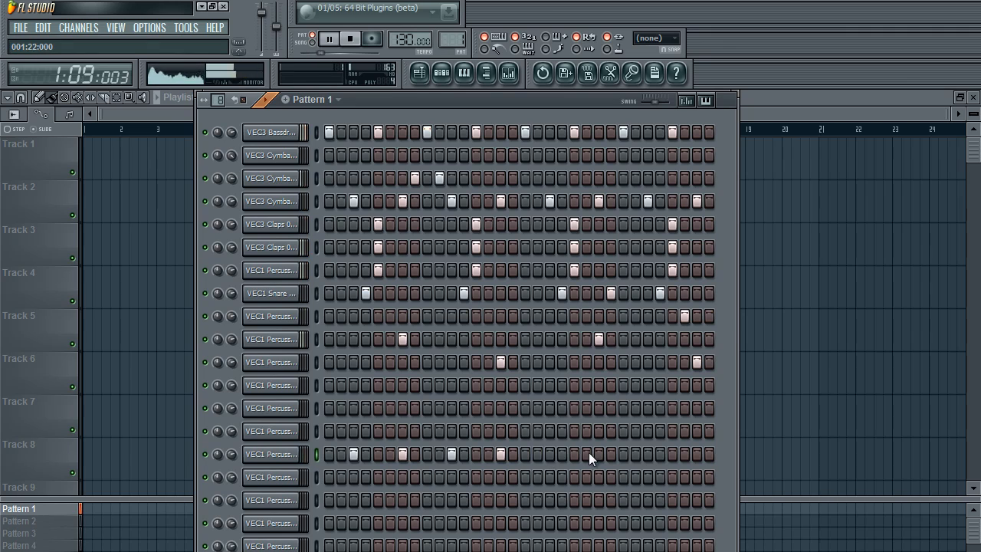
pyautogui.click(550, 455)
pyautogui.click(598, 454)
pyautogui.click(648, 454)
pyautogui.click(696, 454)
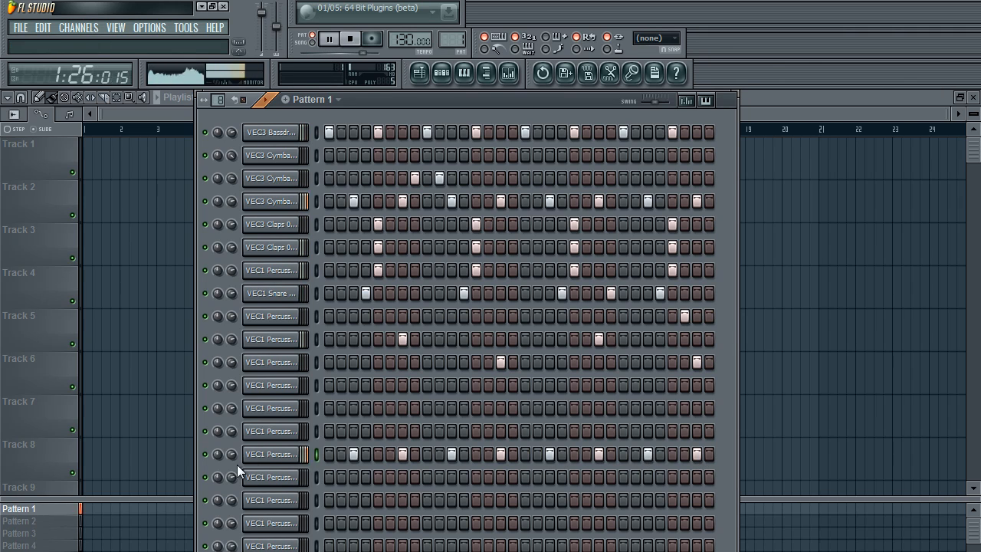
# - Shift the VEC1 Percussion 035 hits on steps 3, 11, 19 and 27 to steps 4, 12, 20 and 28
pyautogui.press('space')
pyautogui.rightClick(353, 453)
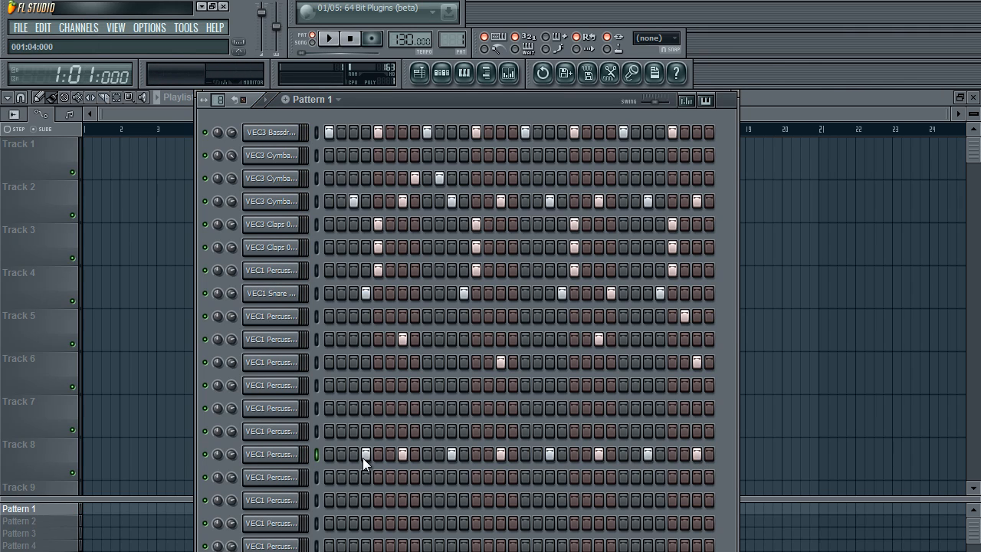
pyautogui.rightClick(451, 454)
pyautogui.click(463, 454)
pyautogui.press('space')
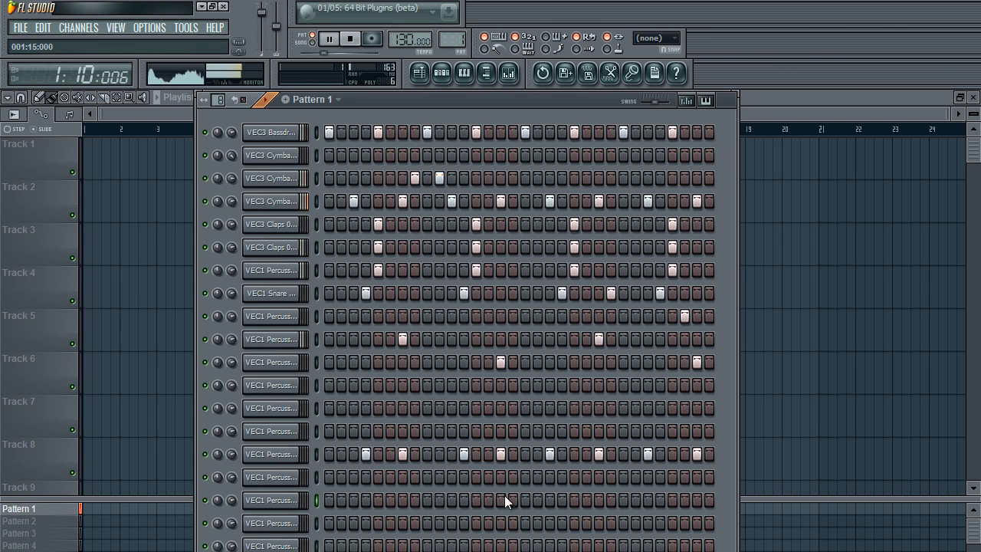
pyautogui.rightClick(549, 455)
pyautogui.click(562, 454)
pyautogui.rightClick(647, 455)
pyautogui.click(660, 454)
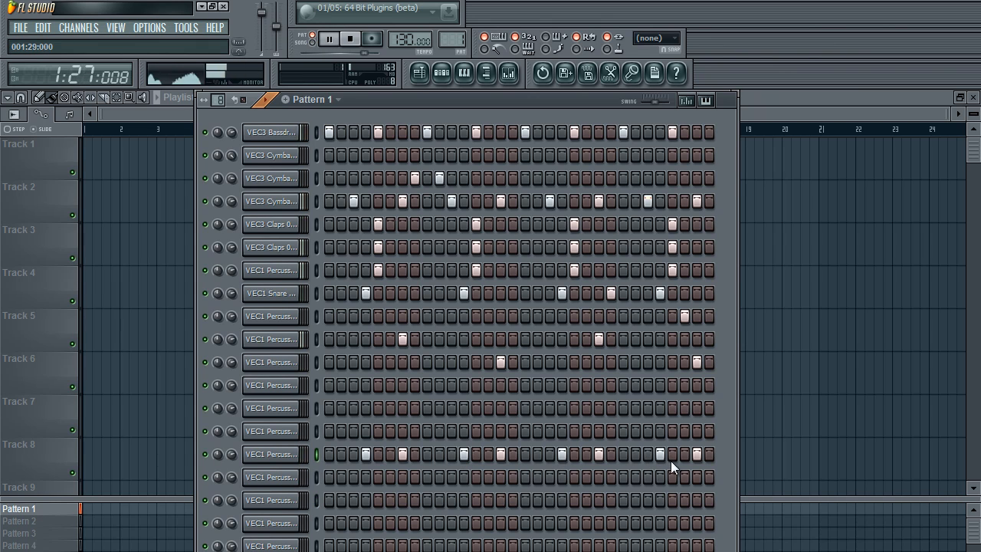
# - Stop playback, audition the VEC1 Percussion 043 channel and close its settings
pyautogui.click(315, 500)
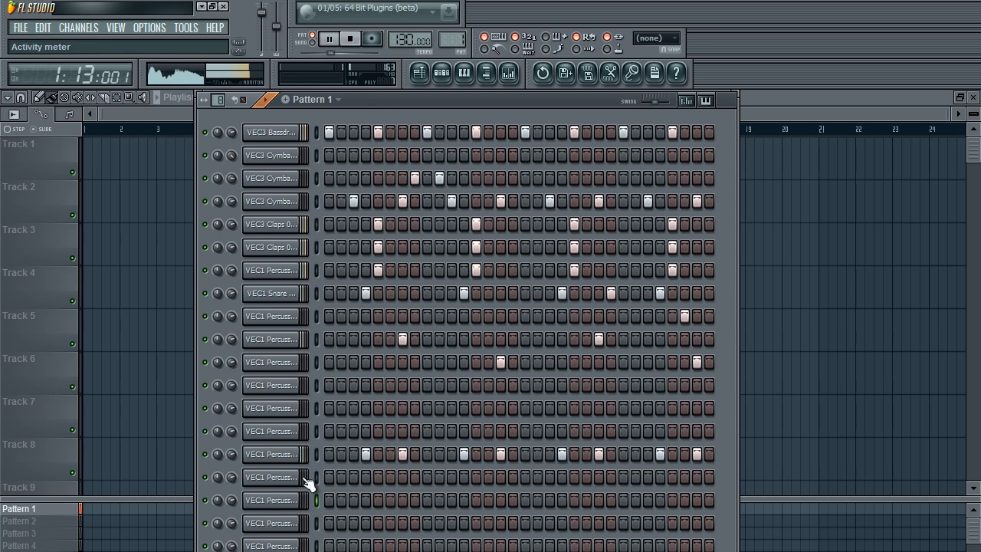
pyautogui.click(295, 476)
pyautogui.press('space')
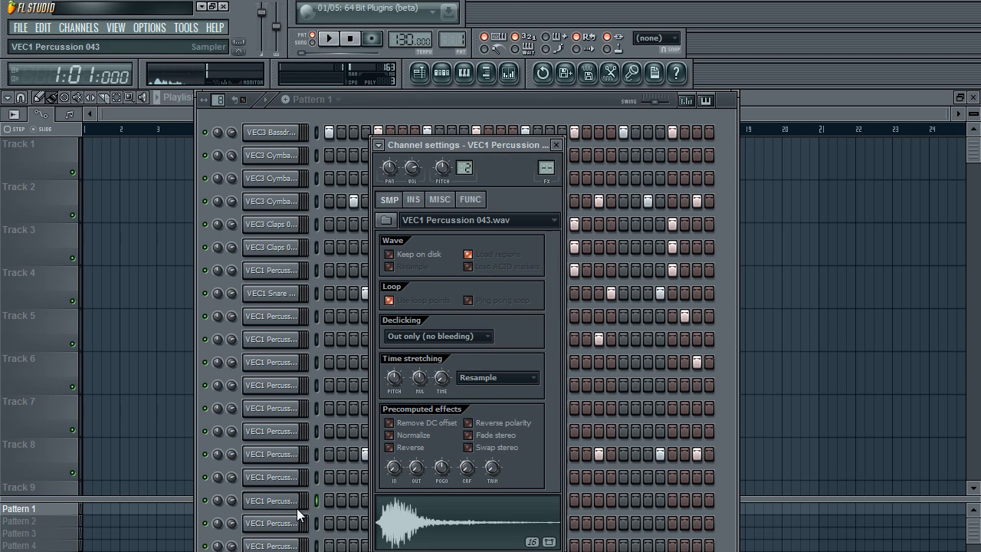
pyautogui.rightClick(341, 503)
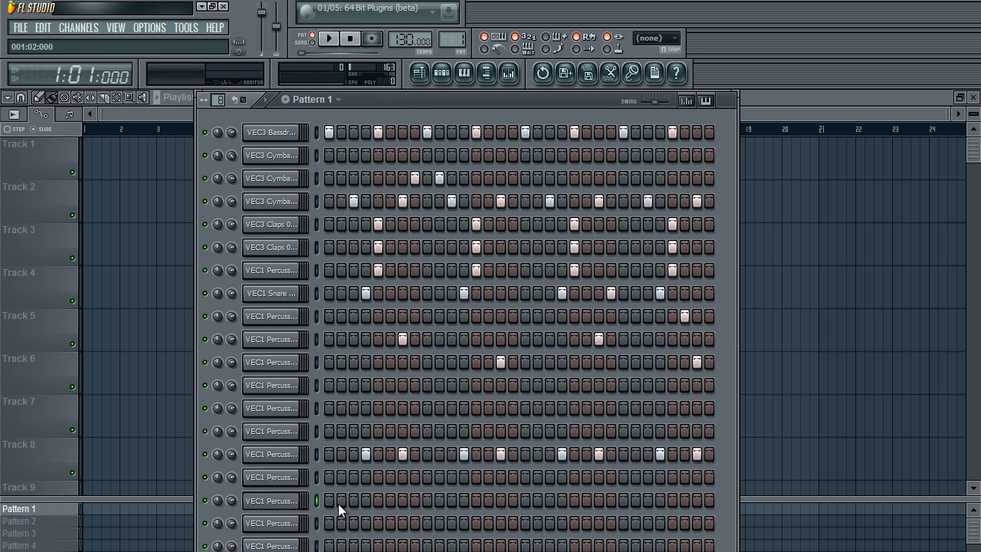
# - Move the VEC1 Percussion 043 channel up the list to sit directly below the second VEC3 Cymbals channel
pyautogui.hotkey('alt', 'Up')
pyautogui.hotkey('alt', 'Up')
pyautogui.hotkey('alt', 'Up')
pyautogui.hotkey('alt', 'Up')
pyautogui.hotkey('alt', 'Up')
pyautogui.hotkey('alt', 'Up')
pyautogui.hotkey('alt', 'Up')
pyautogui.hotkey('alt', 'Up')
pyautogui.hotkey('alt', 'Up')
pyautogui.hotkey('alt', 'Up')
pyautogui.hotkey('alt', 'Up')
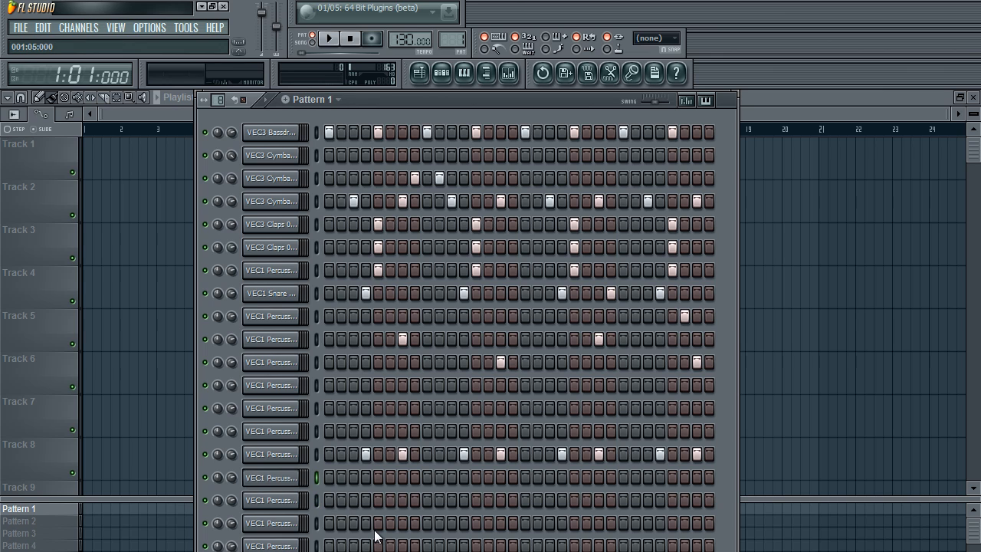
pyautogui.hotkey('alt', 'Up')
pyautogui.hotkey('alt', 'Up')
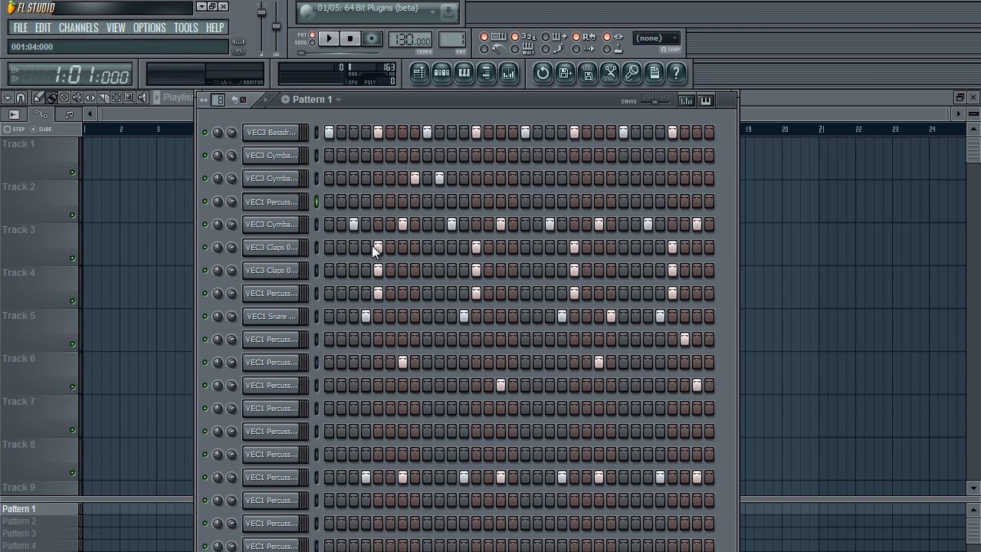
# - Place hits on steps 2, 4 and 8 of the VEC1 Percussion 043 channel and play the pattern
pyautogui.press('space')
pyautogui.rightClick(353, 201)
pyautogui.click(341, 202)
pyautogui.click(366, 202)
pyautogui.press('space')
pyautogui.press('space')
pyautogui.press('space')
pyautogui.click(414, 202)
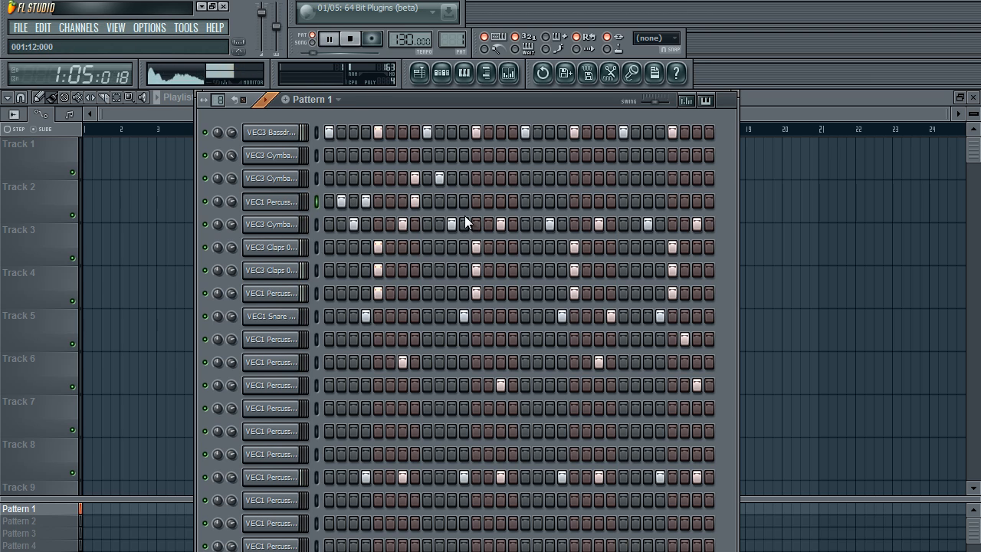
# - Add hits on steps 10, 12, 16, 18 and 20 of the VEC1 Percussion 043 channel during playback
pyautogui.click(439, 201)
pyautogui.click(452, 202)
pyautogui.click(464, 201)
pyautogui.rightClick(452, 203)
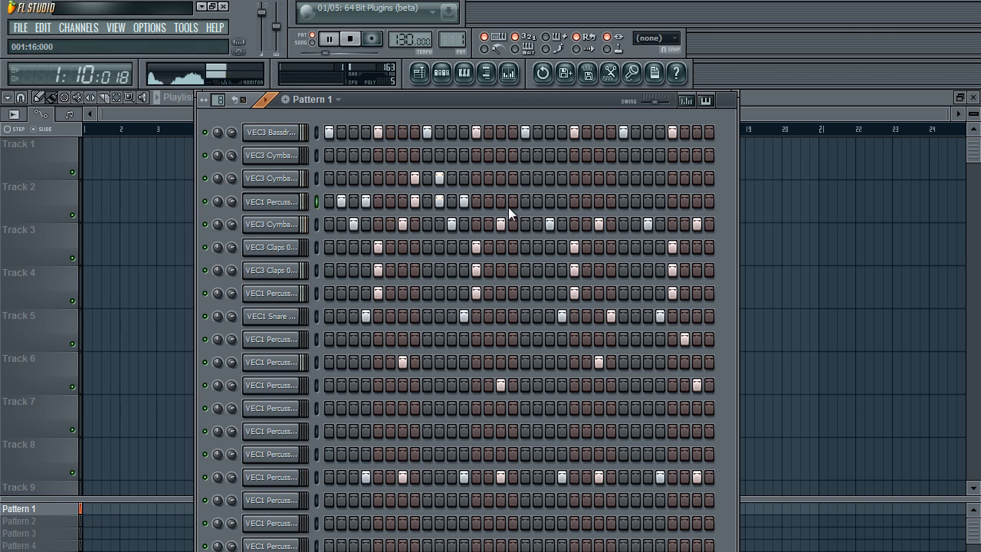
pyautogui.click(514, 203)
pyautogui.click(537, 201)
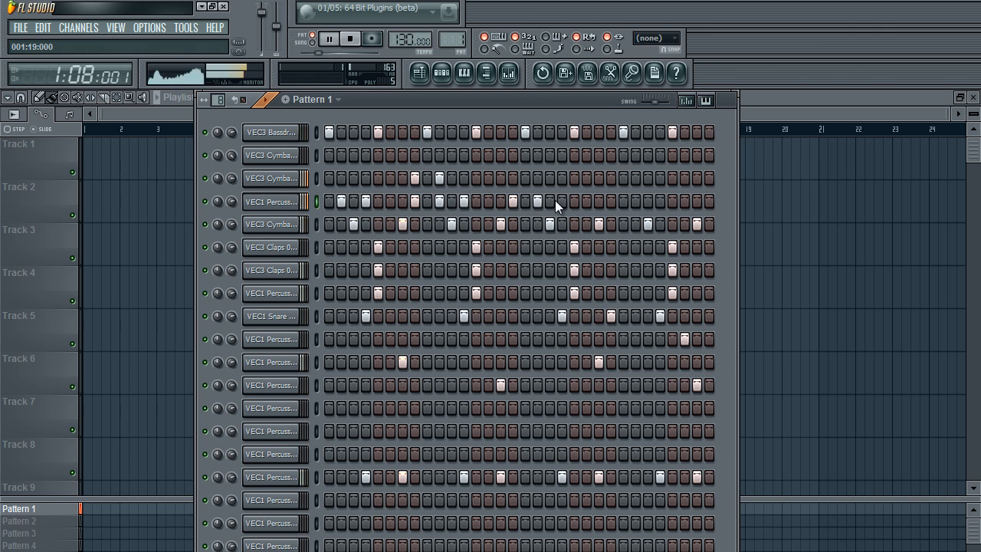
pyautogui.click(574, 202)
pyautogui.rightClick(574, 202)
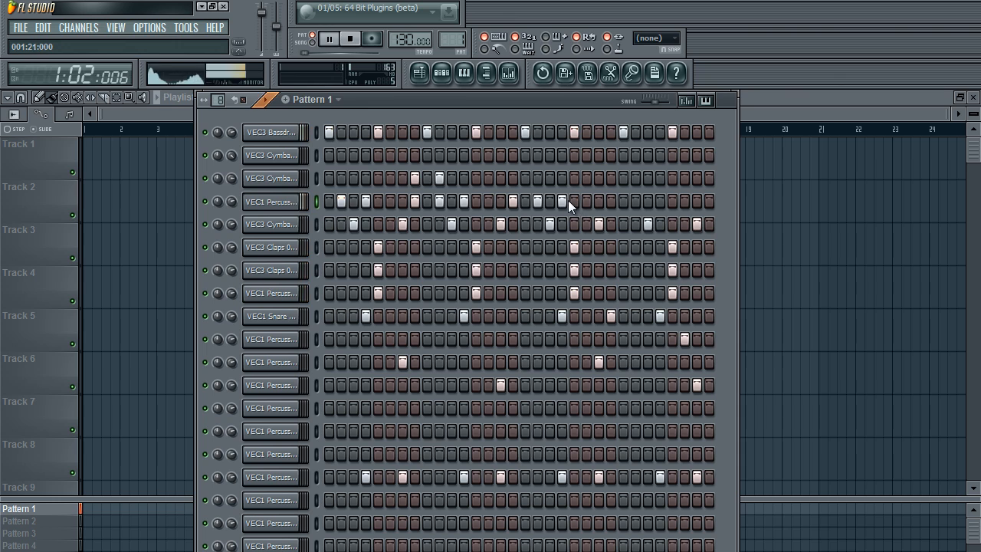
pyautogui.click(561, 202)
# - Add hits on steps 24, 27, 30, 31 and 32 of the VEC1 Percussion 043 channel, then stop playback
pyautogui.click(611, 202)
pyautogui.click(647, 202)
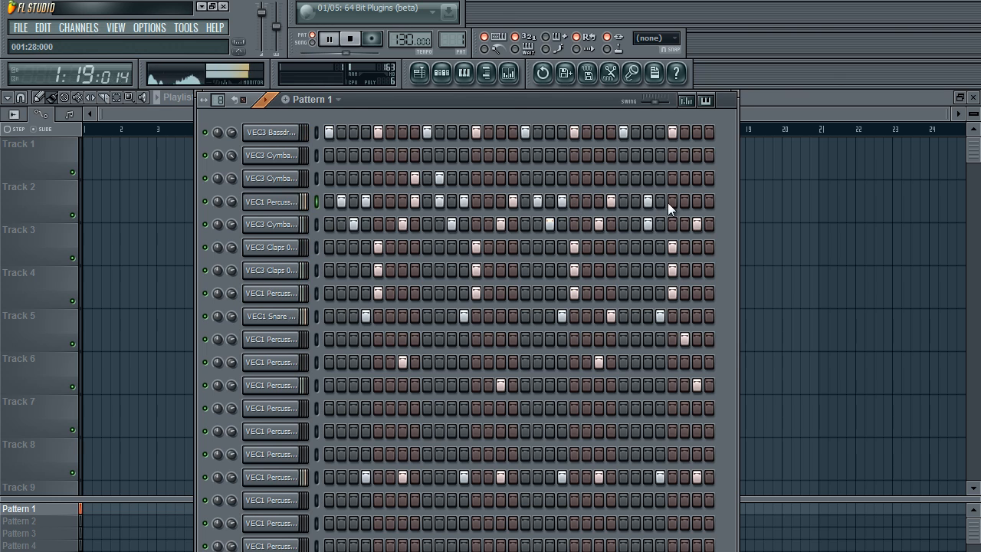
pyautogui.click(685, 201)
pyautogui.click(697, 201)
pyautogui.click(709, 202)
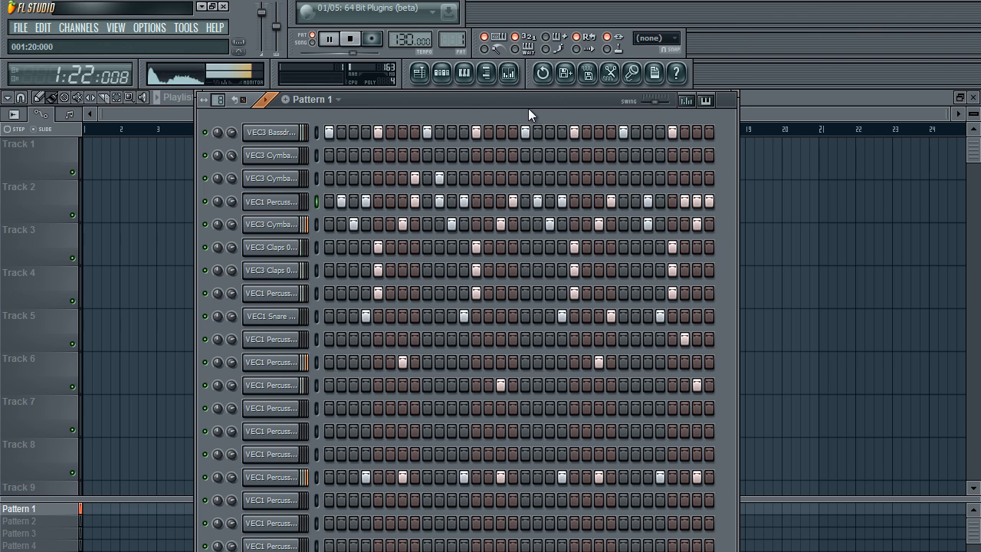
pyautogui.press('space')
# - Audition VEC1 Percussion 048 and the channels below it, then place a hit on step 15 of the channel directly beneath 048
pyautogui.click(273, 500)
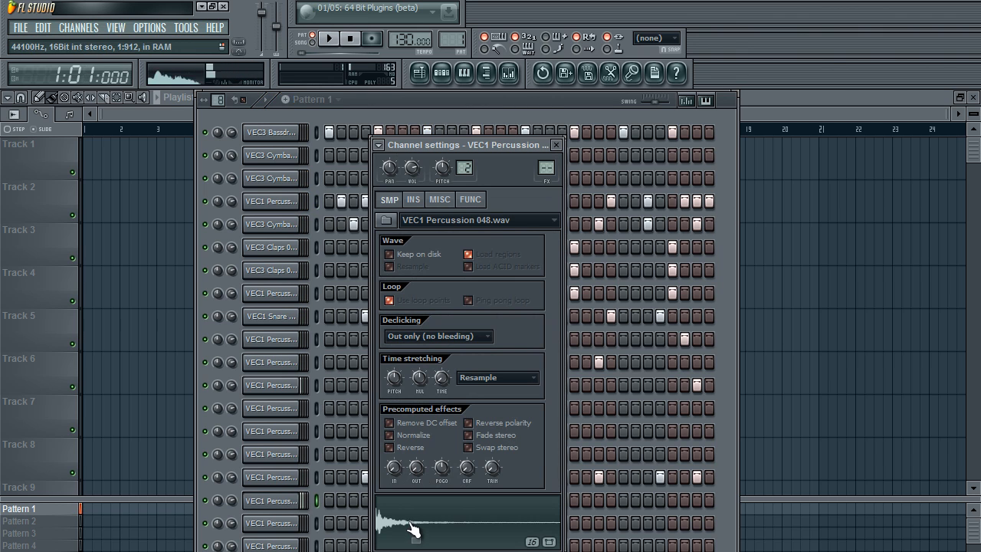
pyautogui.press('Down')
pyautogui.click(287, 542)
pyautogui.click(348, 533)
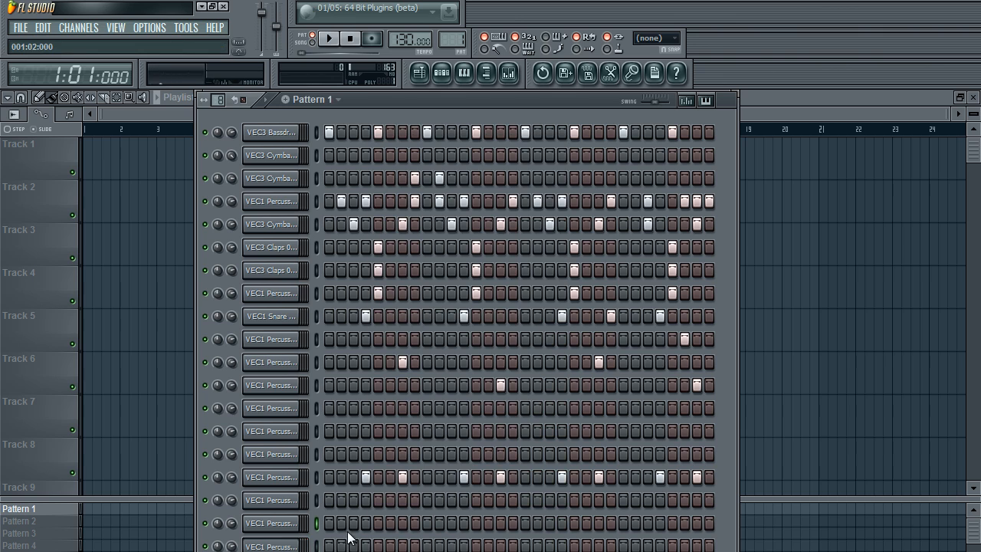
pyautogui.click(462, 523)
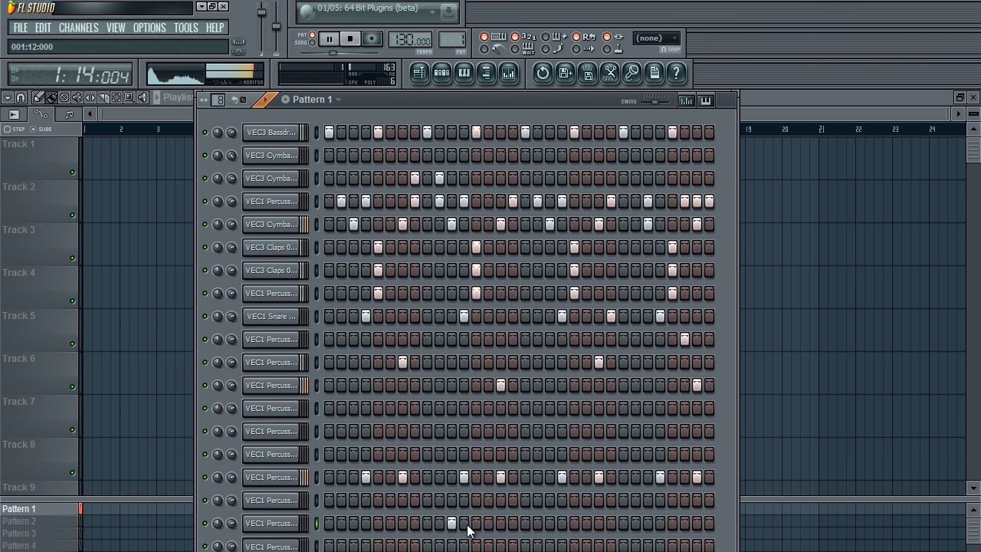
pyautogui.click(500, 522)
pyautogui.press('space')
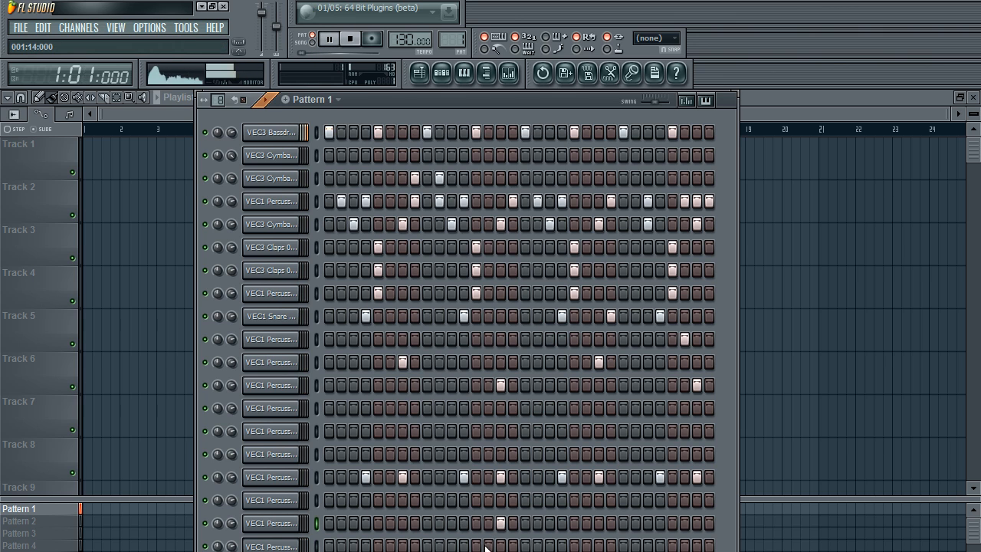
# - Audition VEC1 Percussion 057, then place a hit on step 4 of its channel
pyautogui.click(288, 545)
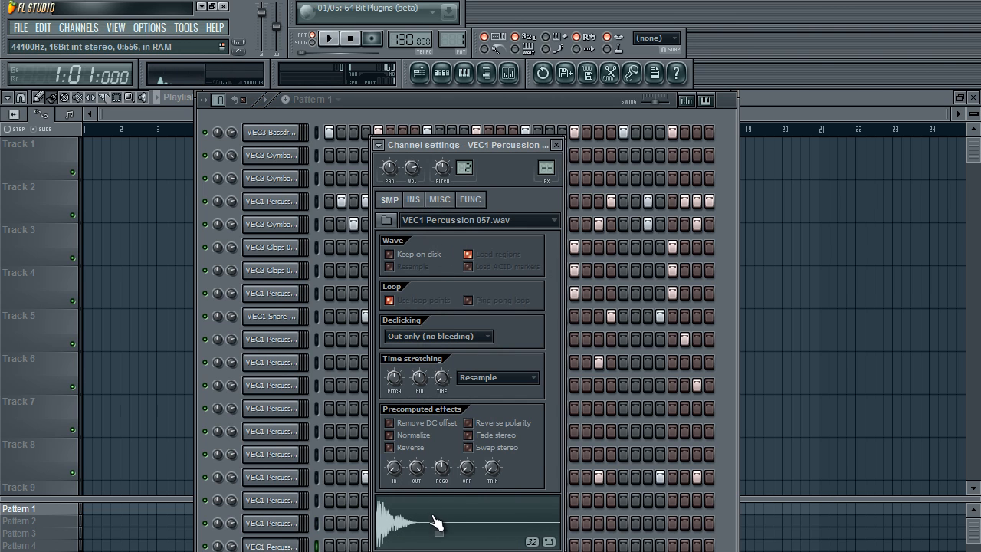
pyautogui.click(353, 551)
pyautogui.press('space')
pyautogui.press('space')
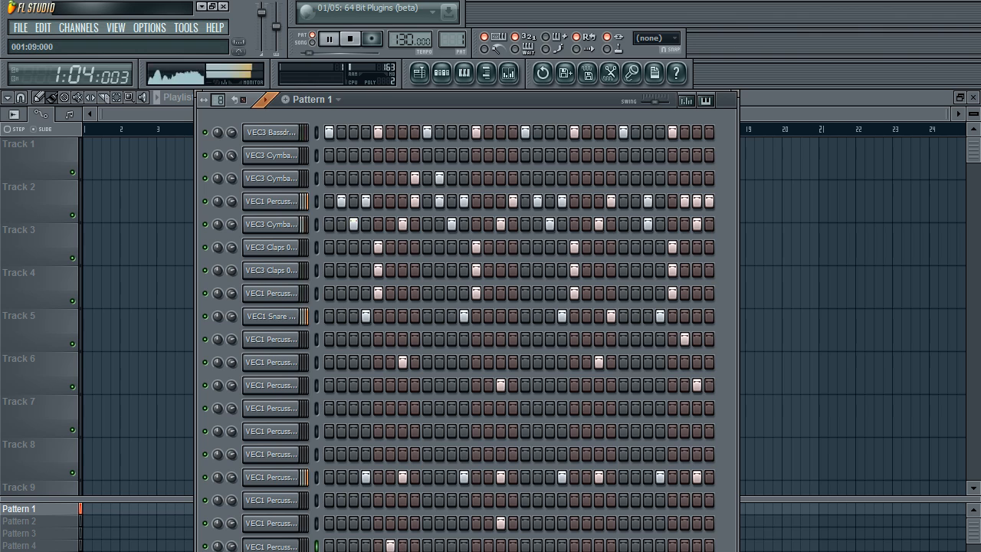
pyautogui.press('space')
pyautogui.click(366, 546)
pyautogui.press('space')
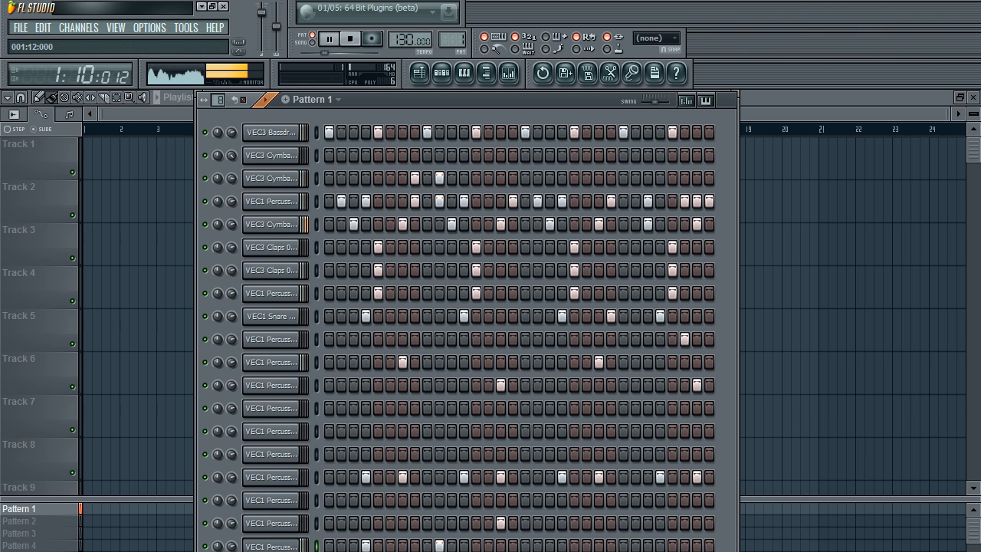
# - Add hits on steps 12 and 19 of the VEC1 Percussion 057 channel, then check the pattern in playback
pyautogui.click(463, 546)
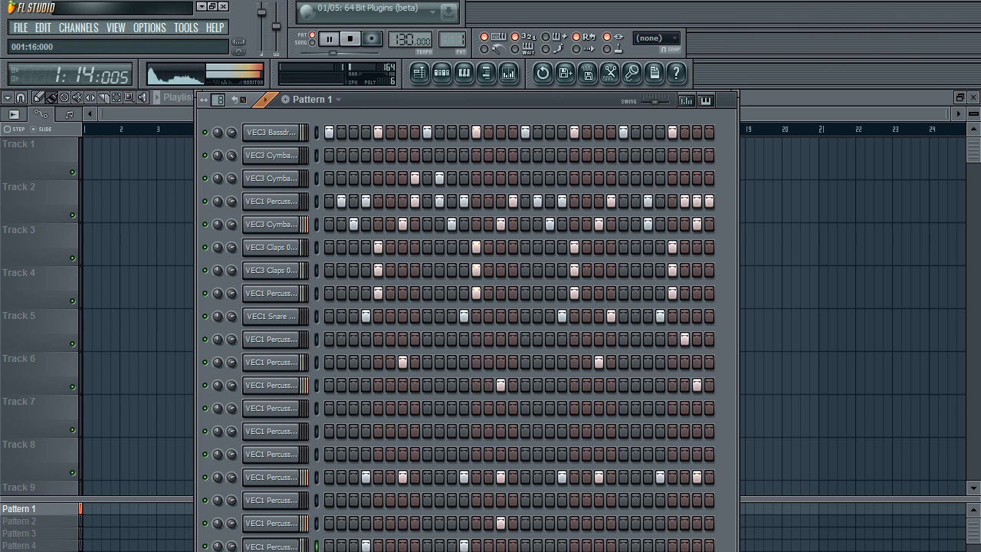
pyautogui.press('space')
pyautogui.press('space')
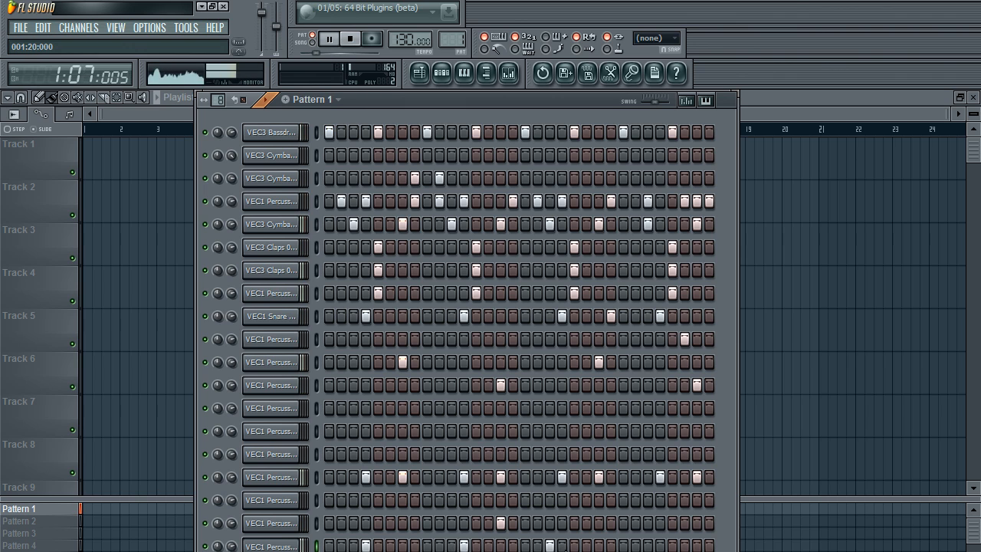
pyautogui.press('space')
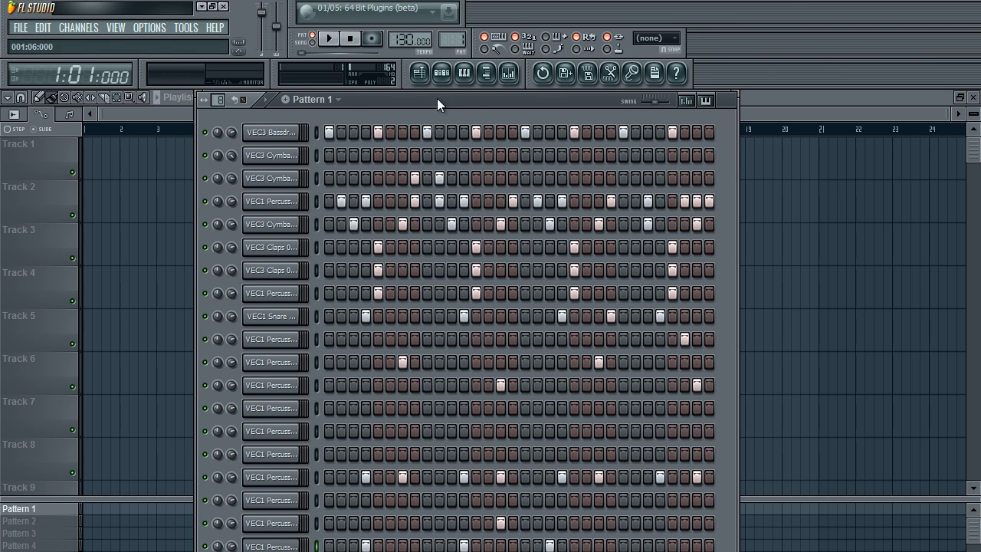
# - Delete the empty VEC1 Percussion 016 channel and the empty channel directly beneath it
pyautogui.moveTo(437, 98); pyautogui.dragTo(420, 88)
pyautogui.rightClick(261, 399)
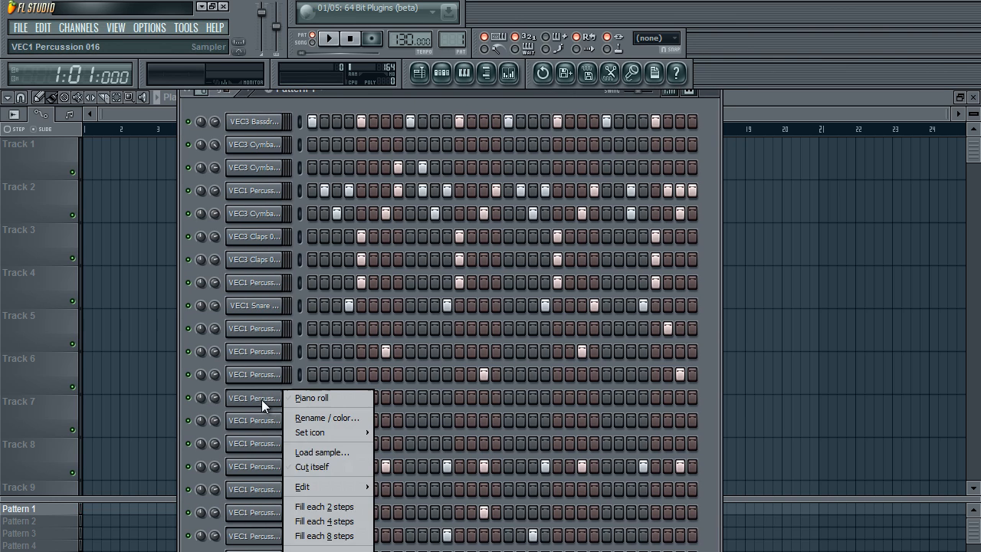
pyautogui.click(328, 551)
pyautogui.click(566, 412)
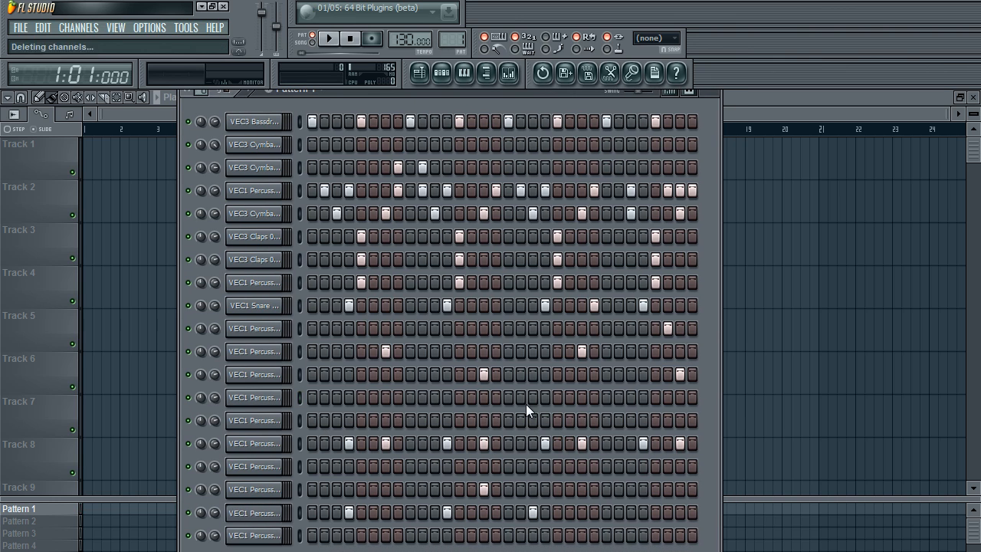
pyautogui.rightClick(263, 394)
pyautogui.click(328, 550)
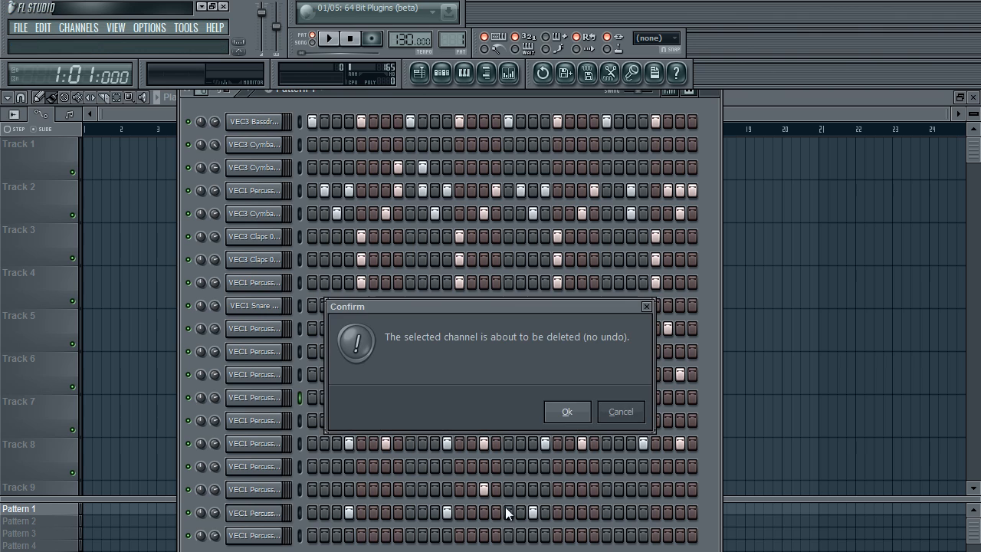
pyautogui.click(565, 411)
# - Move the VEC1 Percussion 057 hit from step 19 to 20, add one on step 28, and add step 31 to the channel above
pyautogui.press('space')
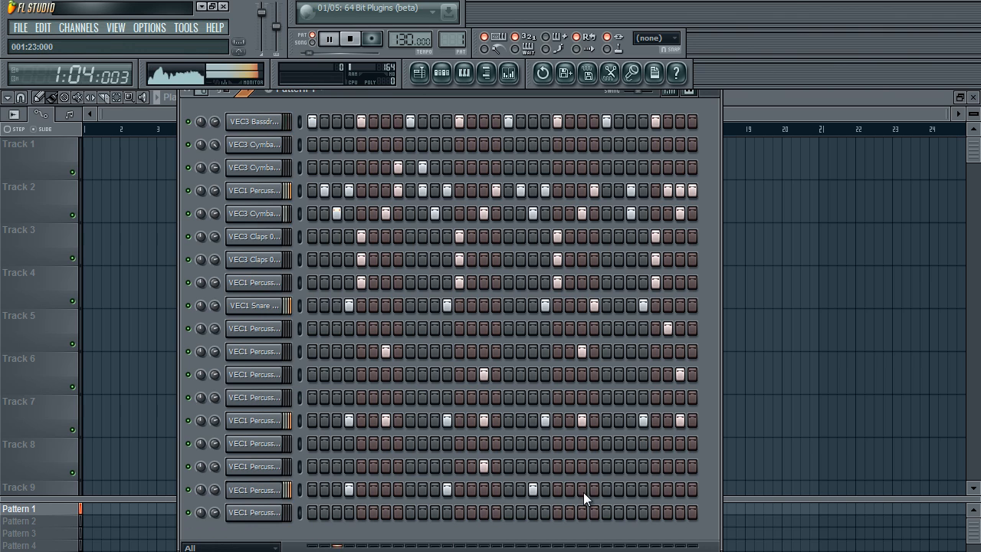
pyautogui.click(532, 489)
pyautogui.click(545, 489)
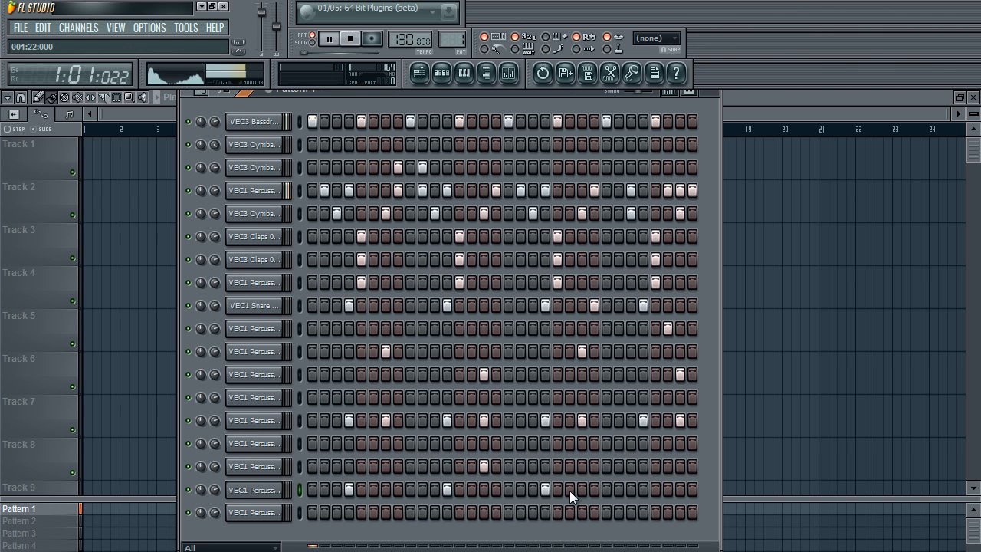
pyautogui.click(643, 489)
pyautogui.click(680, 467)
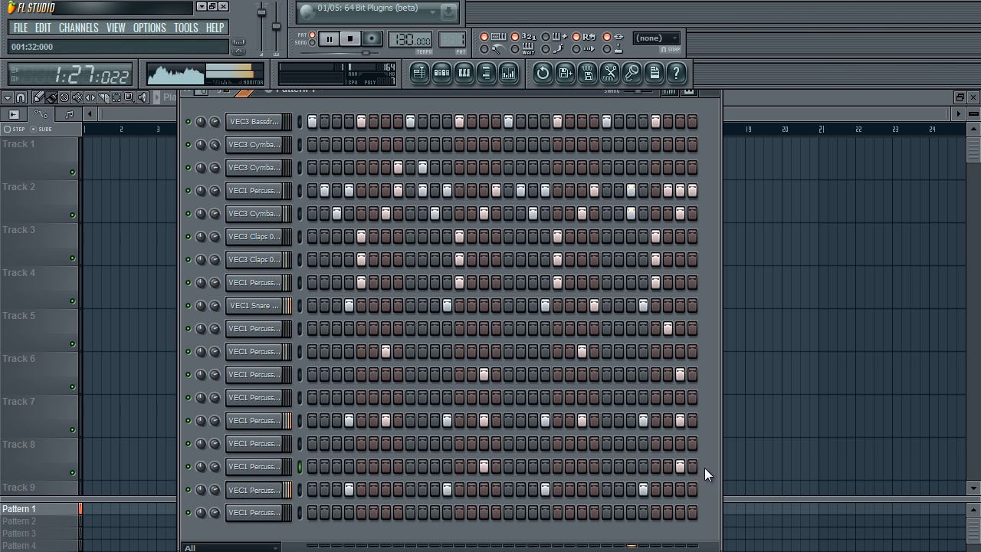
pyautogui.press('space')
pyautogui.press('space')
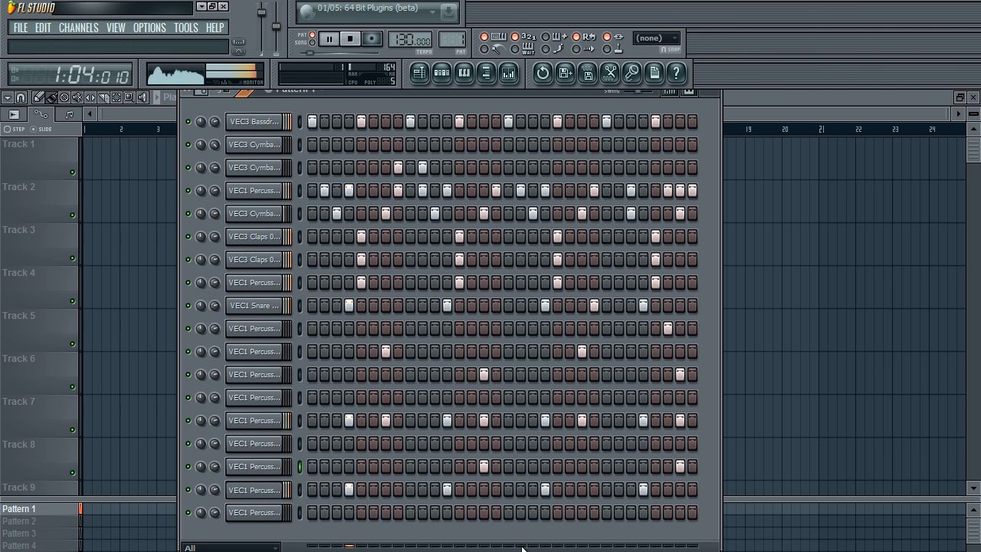
pyautogui.press('space')
# - Audition VEC1 Percussion 058, place a hit on step 2 of its channel and play the pattern
pyautogui.click(268, 513)
pyautogui.press('Escape')
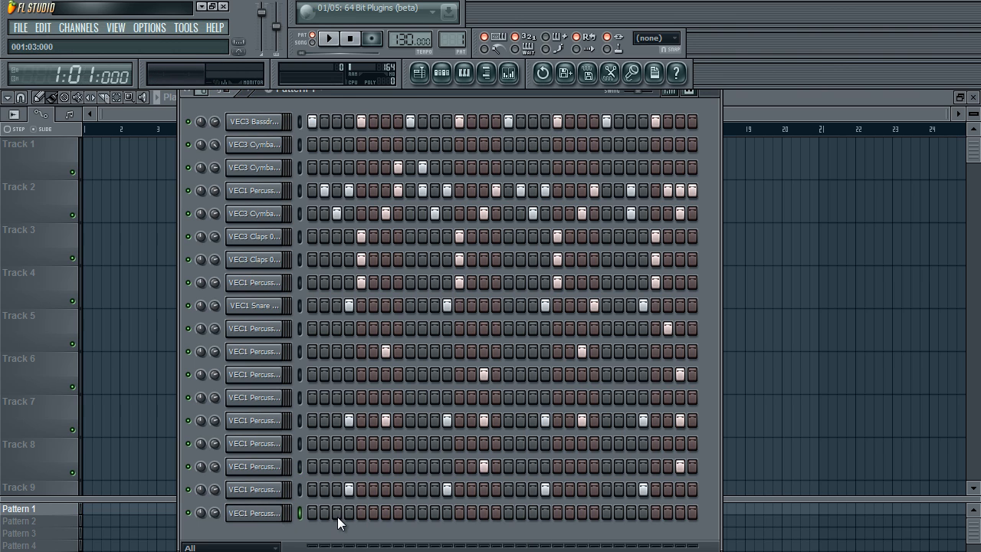
pyautogui.click(336, 514)
pyautogui.press('space')
pyautogui.press('space')
pyautogui.click(338, 514)
pyautogui.click(325, 514)
pyautogui.press('space')
pyautogui.press('space')
pyautogui.press('space')
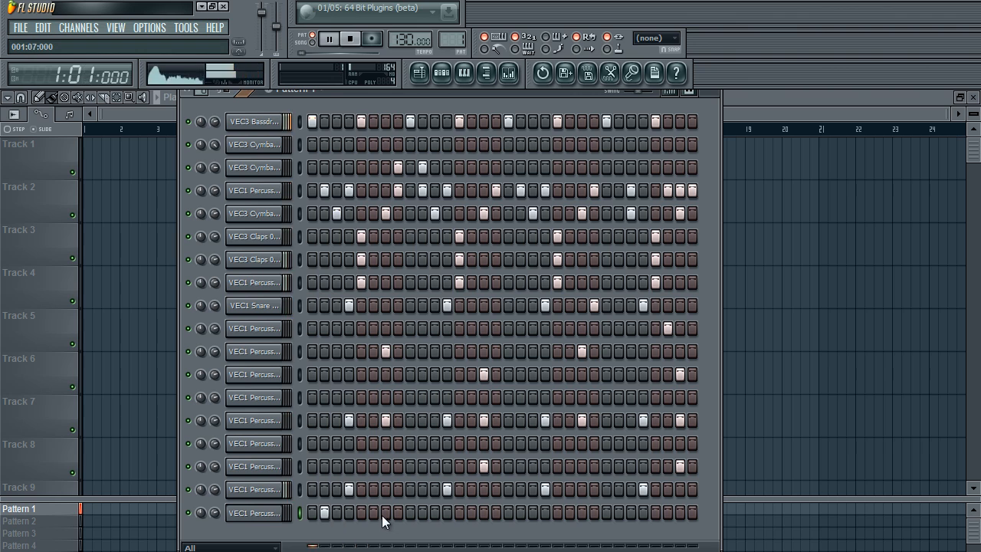
# - Add hits on steps 7, 10, 14 and 15 of the VEC1 Percussion 058 channel while checking playback
pyautogui.click(373, 513)
pyautogui.click(372, 512)
pyautogui.press('space')
pyautogui.press('space')
pyautogui.click(385, 513)
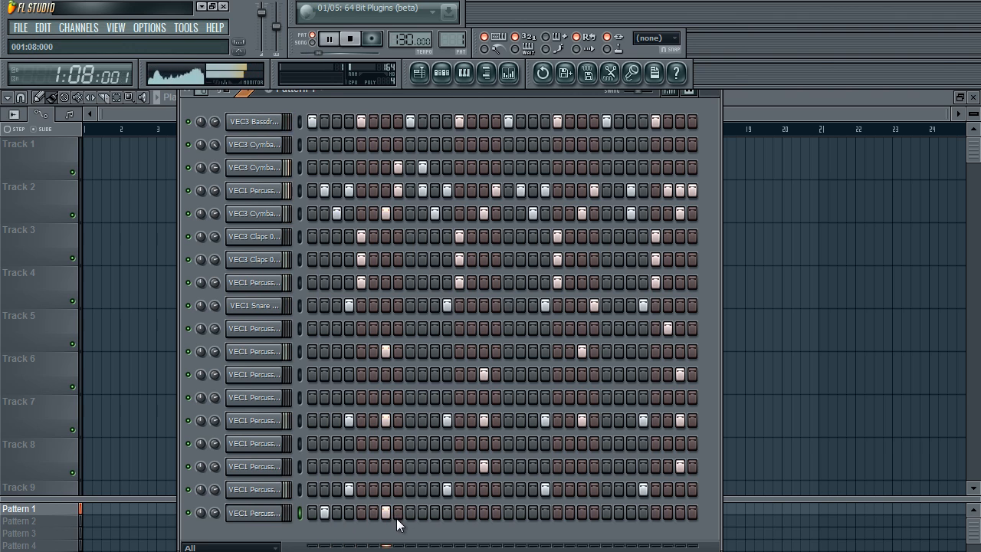
pyautogui.press('space')
pyautogui.press('space')
pyautogui.click(423, 514)
pyautogui.click(471, 513)
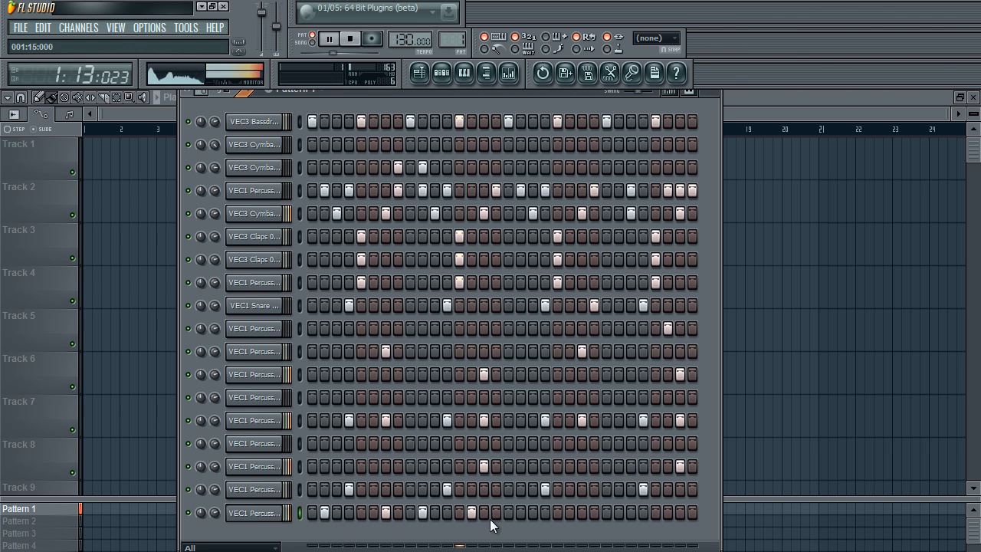
pyautogui.click(484, 513)
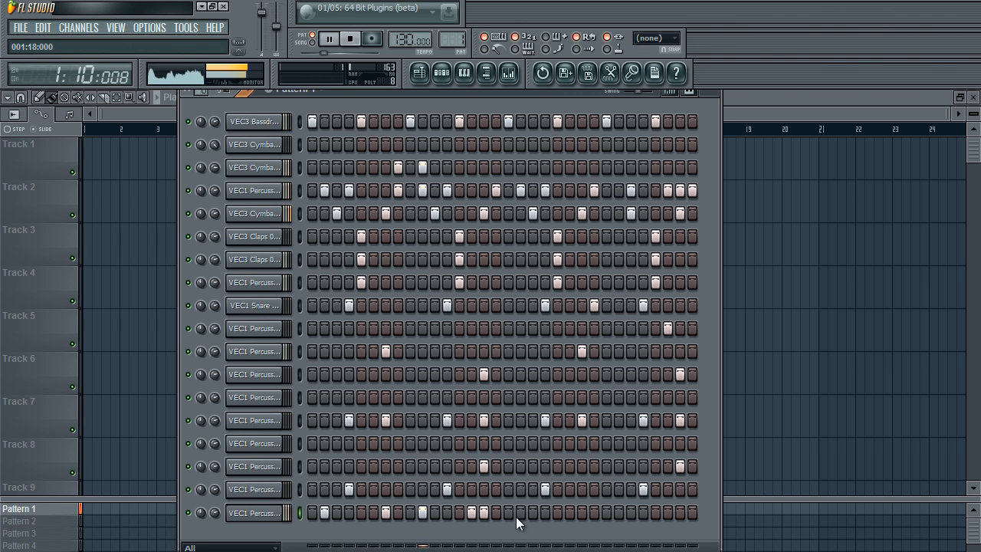
# - Add hits on steps 18, 22, 26, 30, 31 and 32 of the VEC1 Percussion 058 channel, then stop playback
pyautogui.click(520, 513)
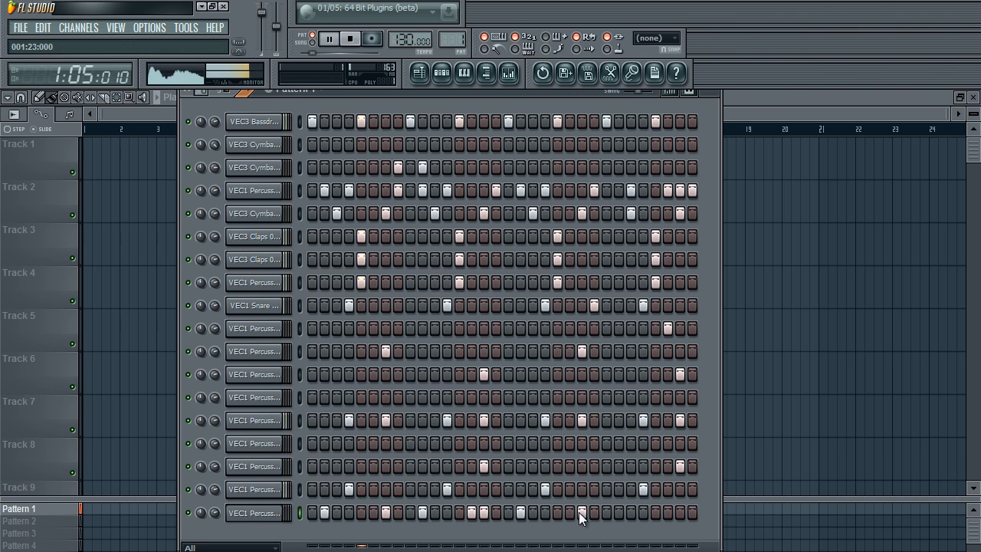
pyautogui.click(582, 513)
pyautogui.click(619, 513)
pyautogui.click(668, 512)
pyautogui.click(679, 512)
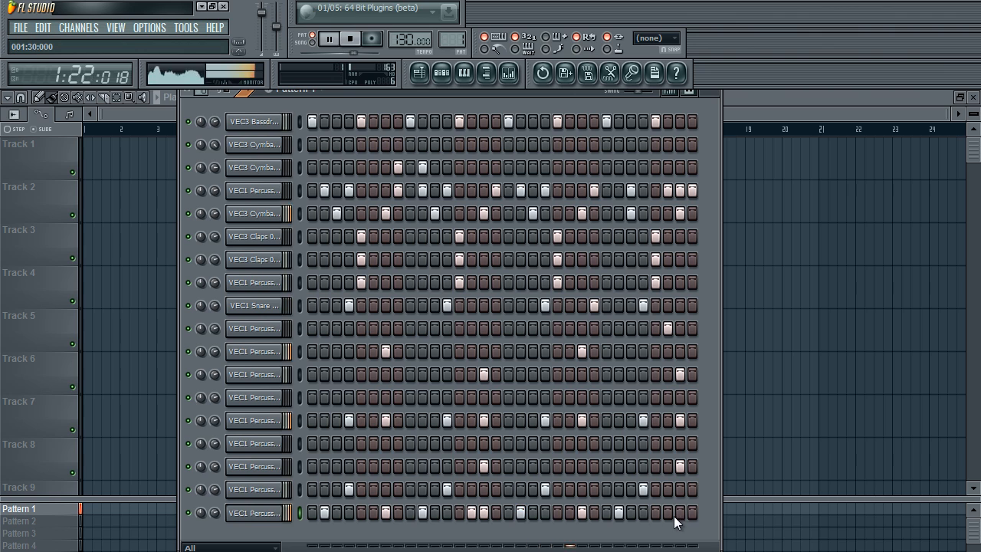
pyautogui.click(691, 512)
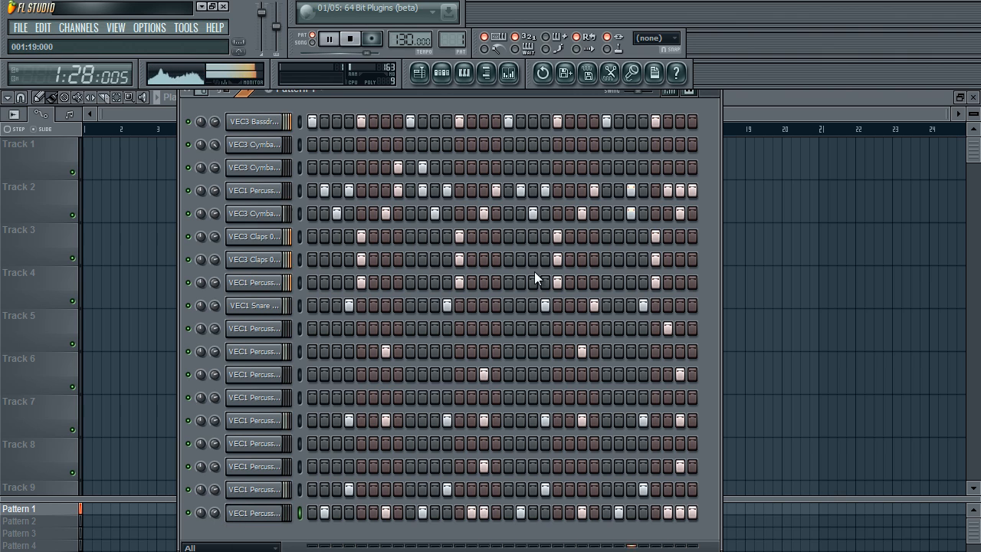
pyautogui.press('space')
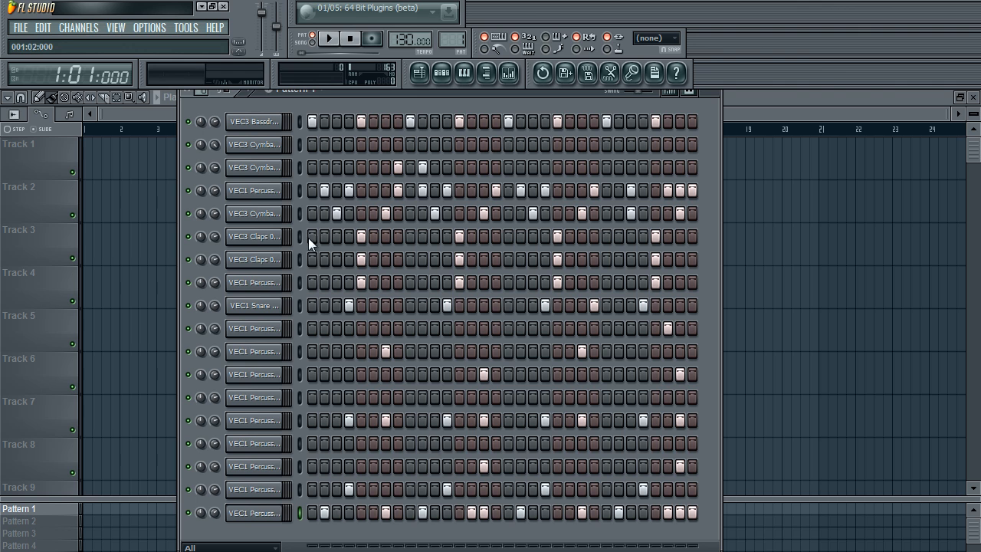
# - Play the full layered drum pattern through, then stop playback
pyautogui.click(508, 72)
pyautogui.click(508, 73)
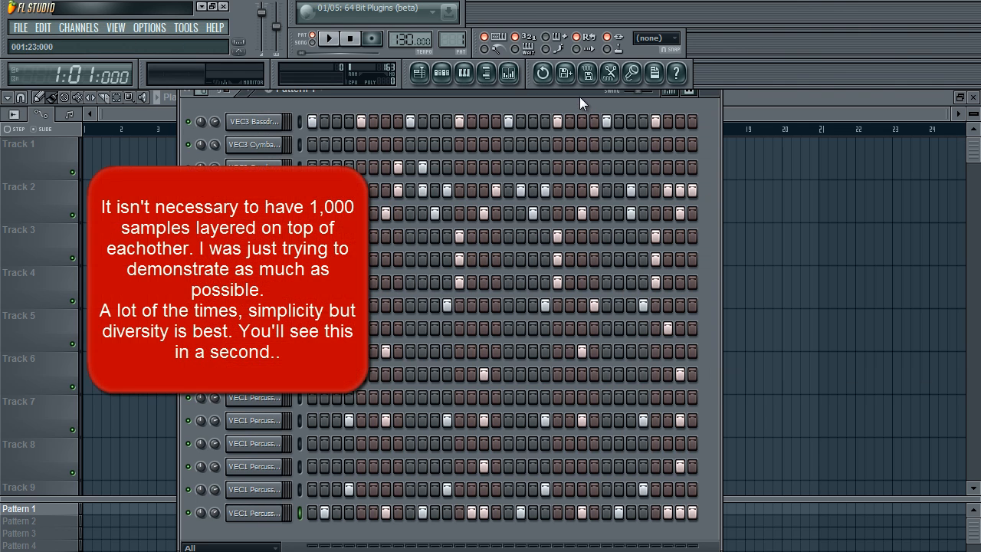
pyautogui.moveTo(579, 95); pyautogui.dragTo(565, 102)
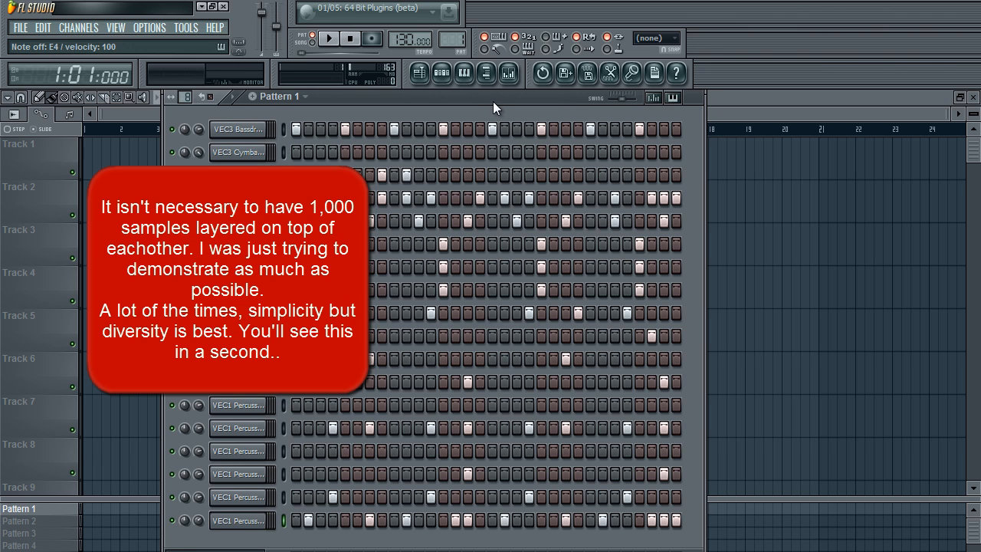
pyautogui.moveTo(492, 101); pyautogui.dragTo(448, 100)
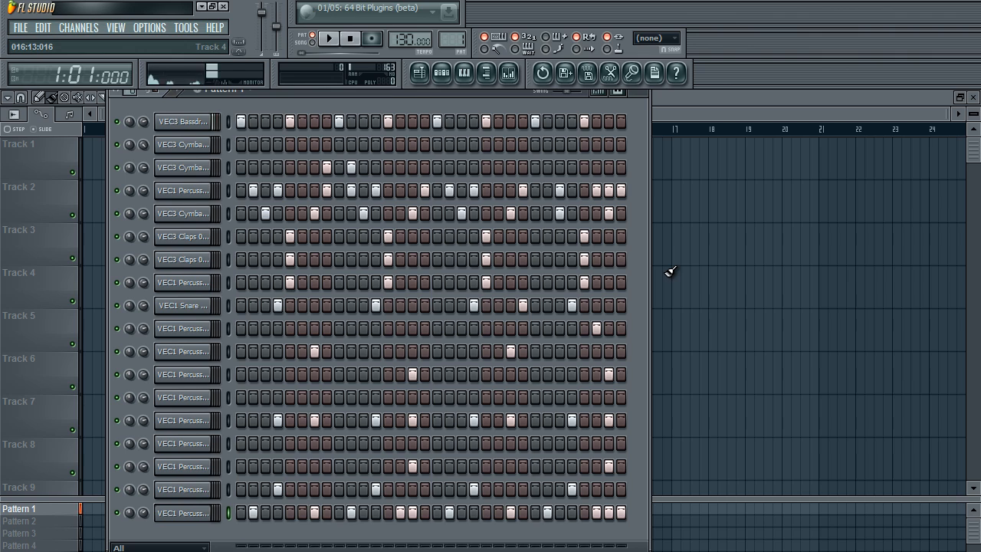
pyautogui.press('space')
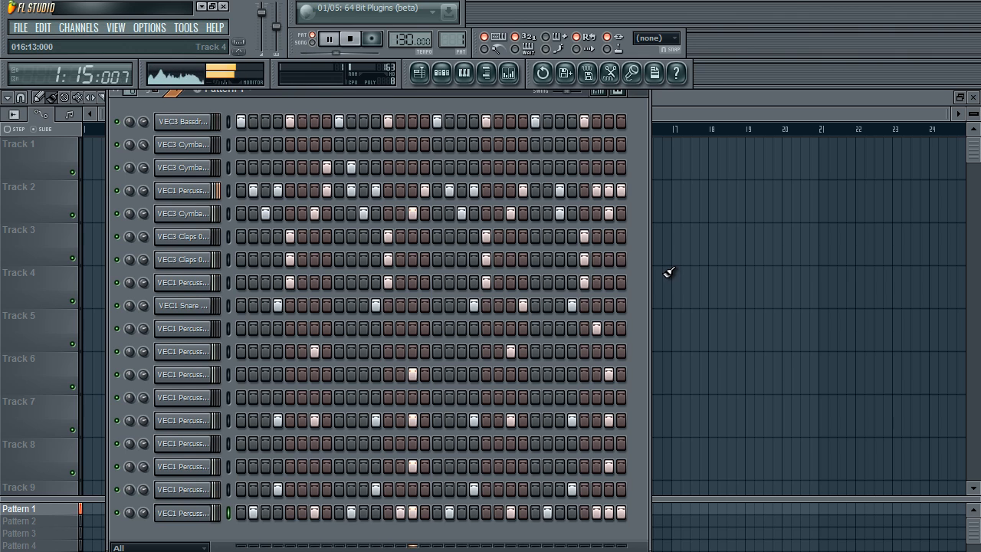
pyautogui.press('space')
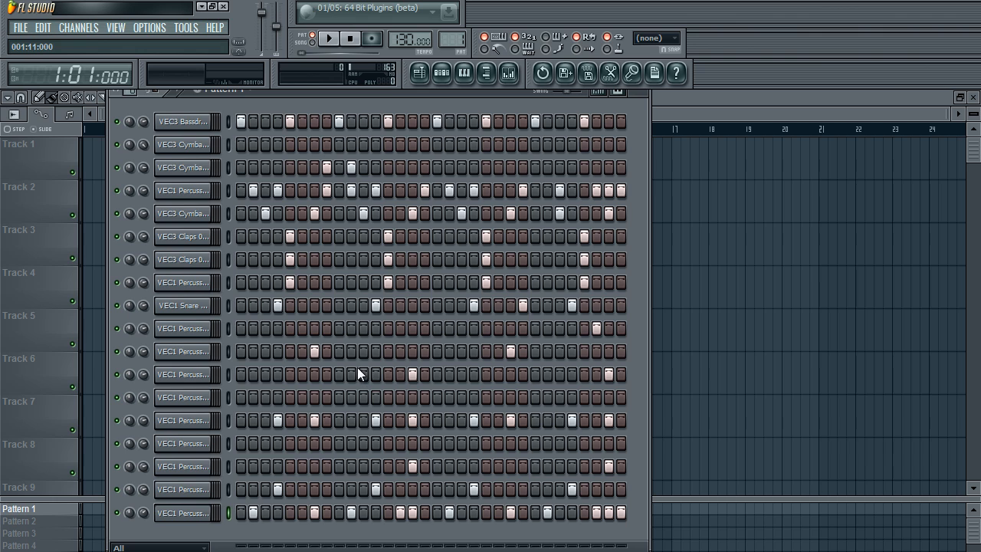
# - Audition the VEC1 Percussion 057, 058 and 056 samples in their channel settings
pyautogui.click(188, 490)
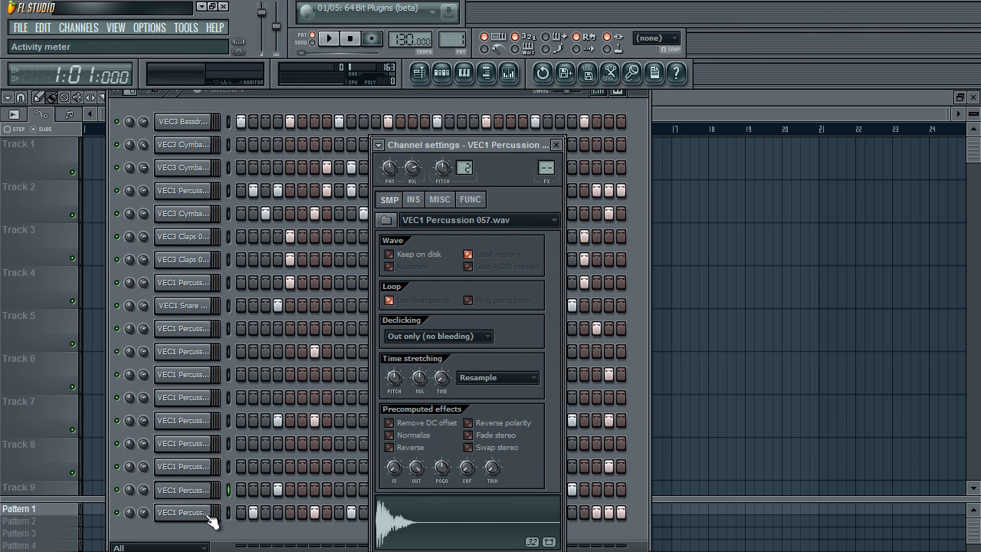
pyautogui.click(207, 515)
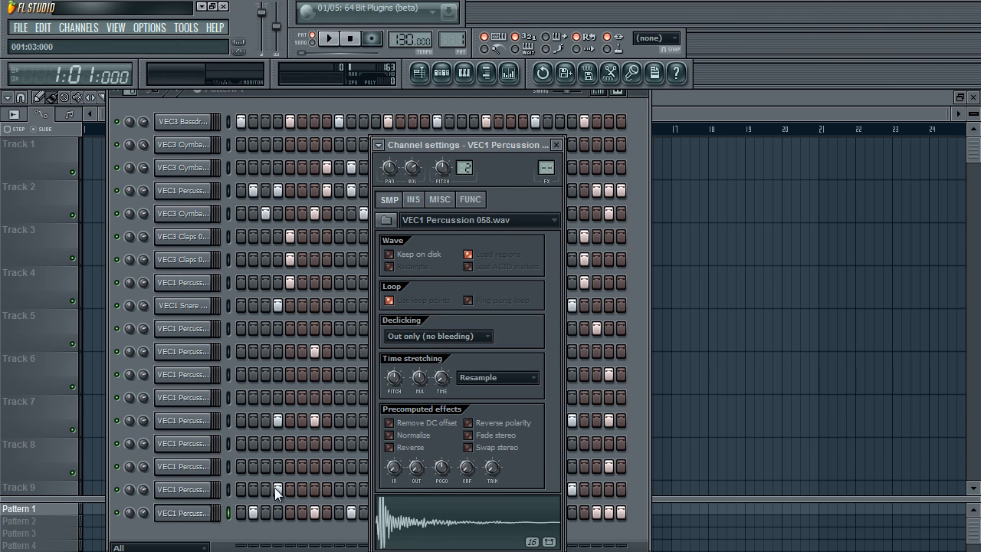
pyautogui.click(215, 464)
pyautogui.click(201, 464)
pyautogui.click(432, 524)
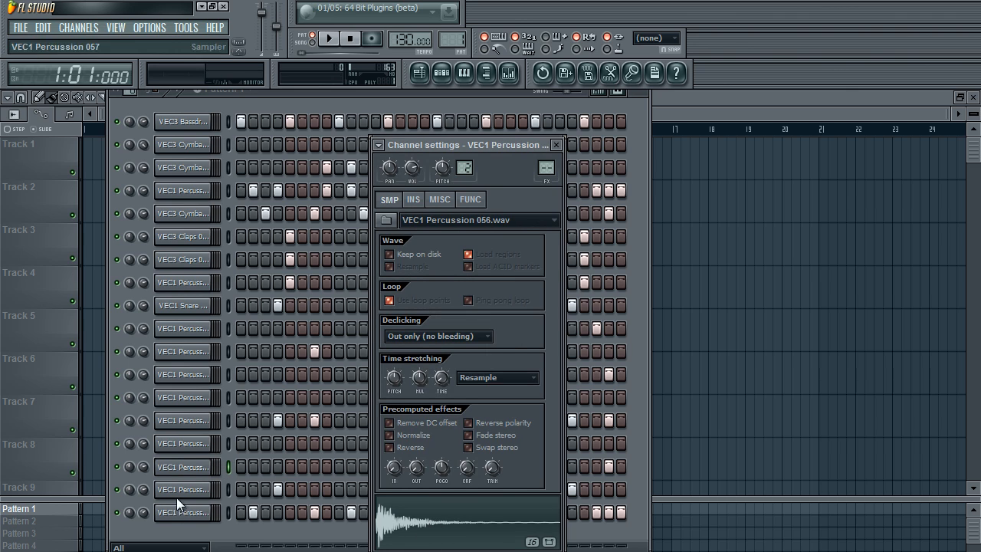
pyautogui.click(284, 444)
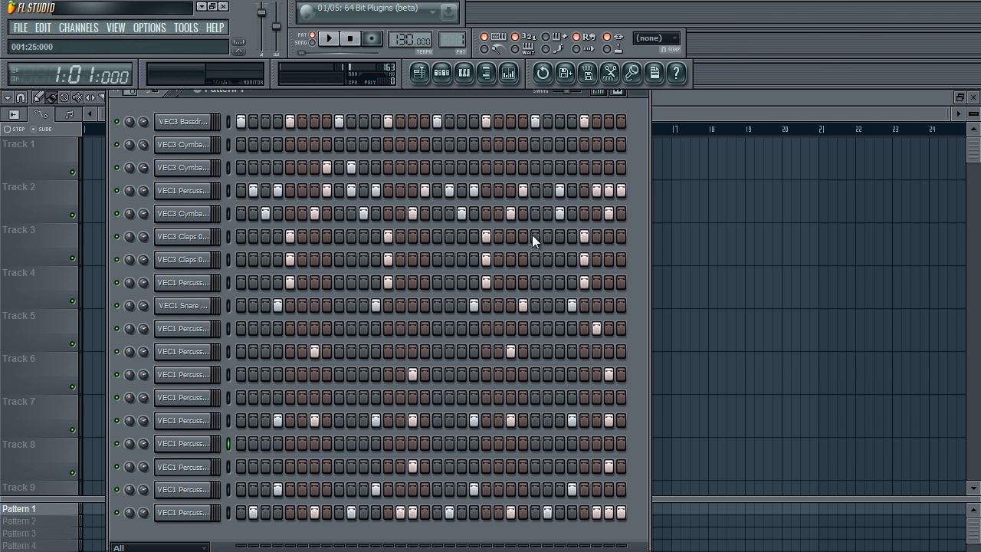
# - Audition VEC1 Percussion 042 and the percussion channel directly beneath it
pyautogui.click(215, 351)
pyautogui.click(397, 529)
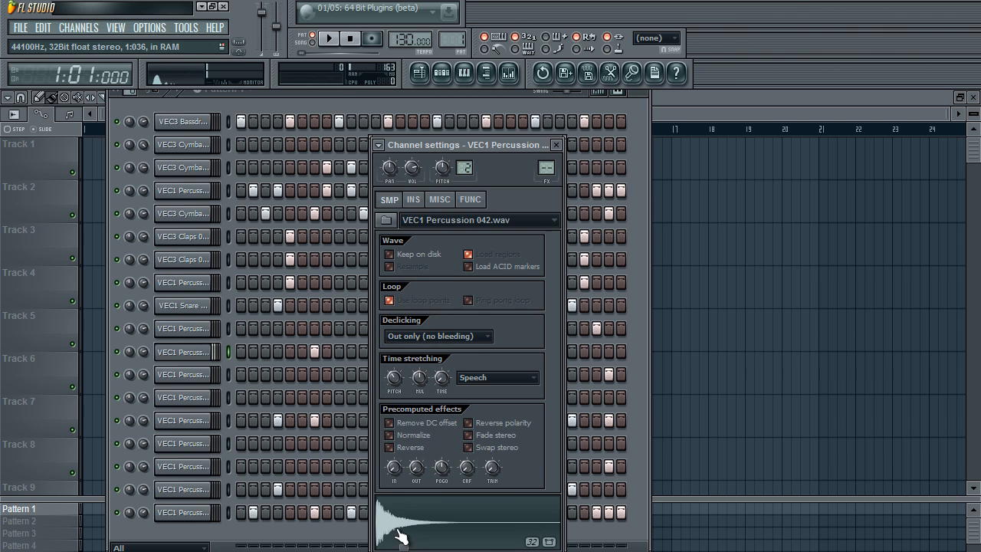
pyautogui.click(215, 376)
pyautogui.click(407, 528)
pyautogui.click(216, 375)
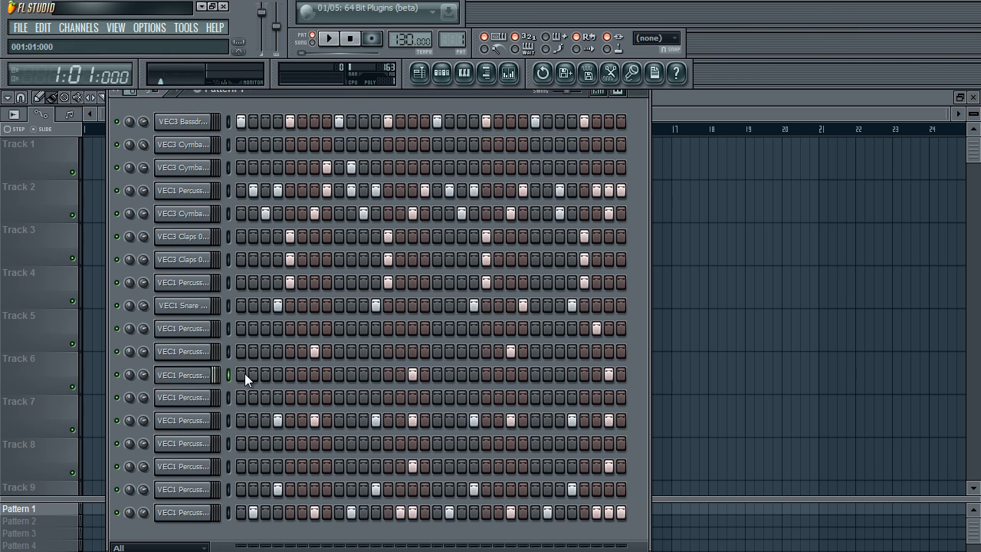
pyautogui.click(190, 379)
pyautogui.click(201, 375)
# - Audition VEC1 Percussion 035, then compare it with VEC1 Percussion 057 and 056
pyautogui.click(188, 421)
pyautogui.click(405, 523)
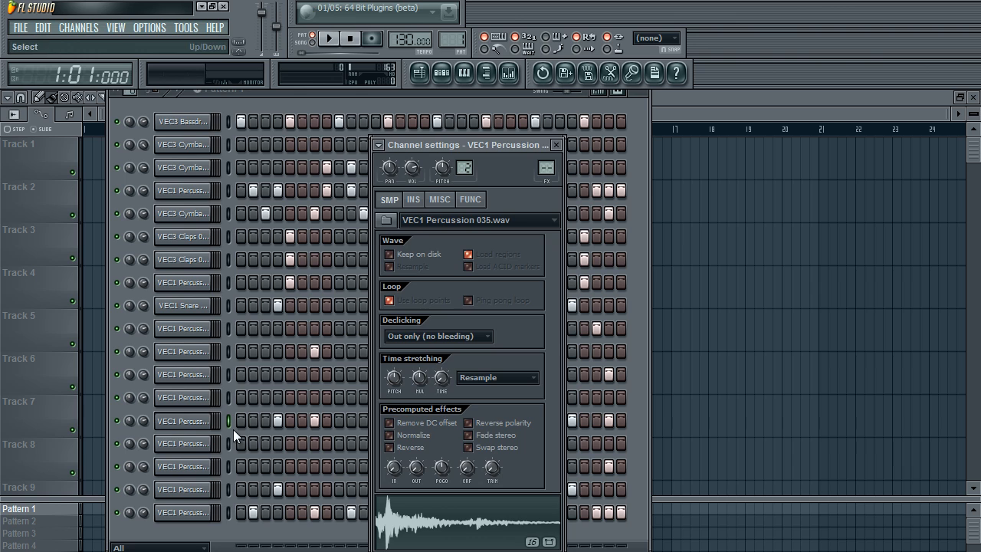
pyautogui.click(207, 421)
pyautogui.click(194, 488)
pyautogui.click(191, 469)
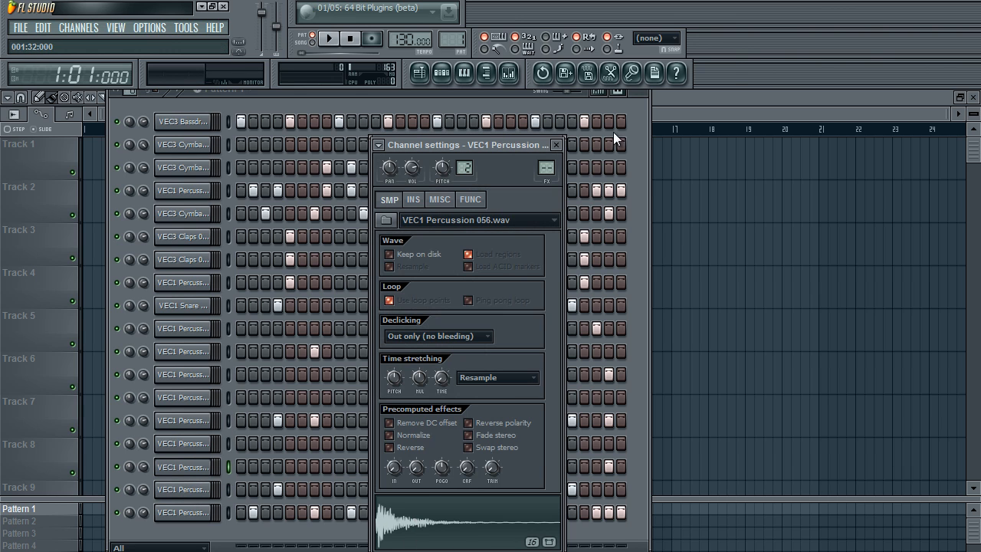
# - Review the sample settings of the second VEC3 Cymbals channel, then close them
pyautogui.click(556, 145)
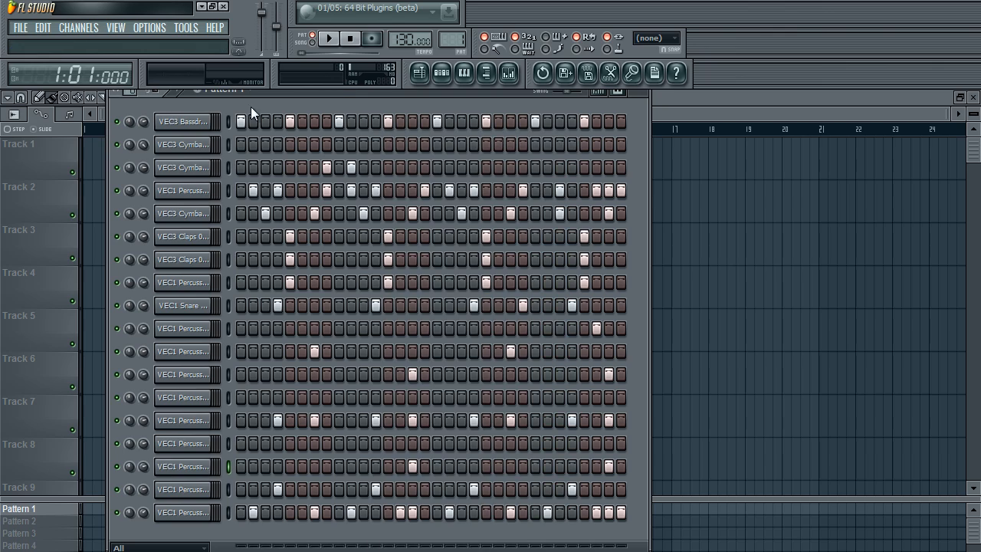
pyautogui.click(202, 170)
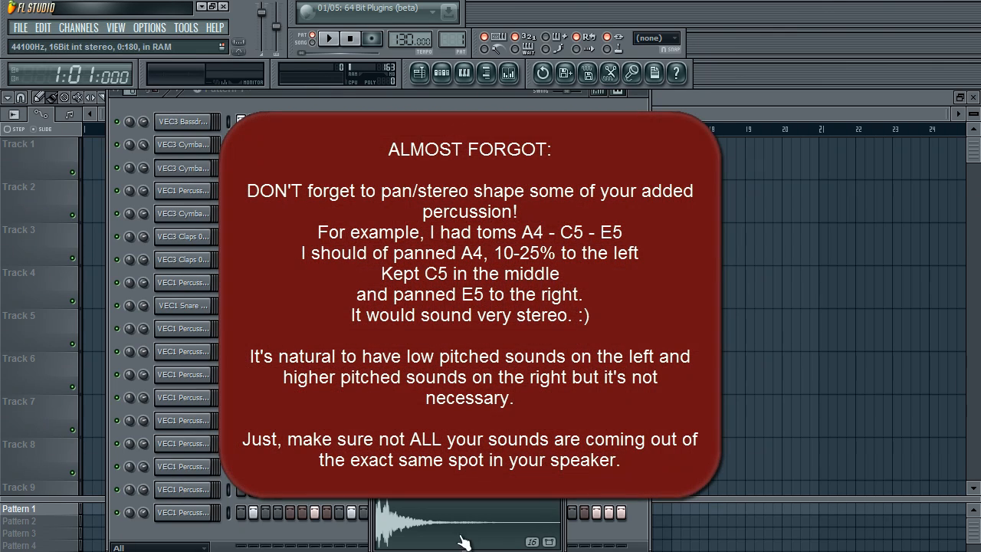
pyautogui.click(556, 145)
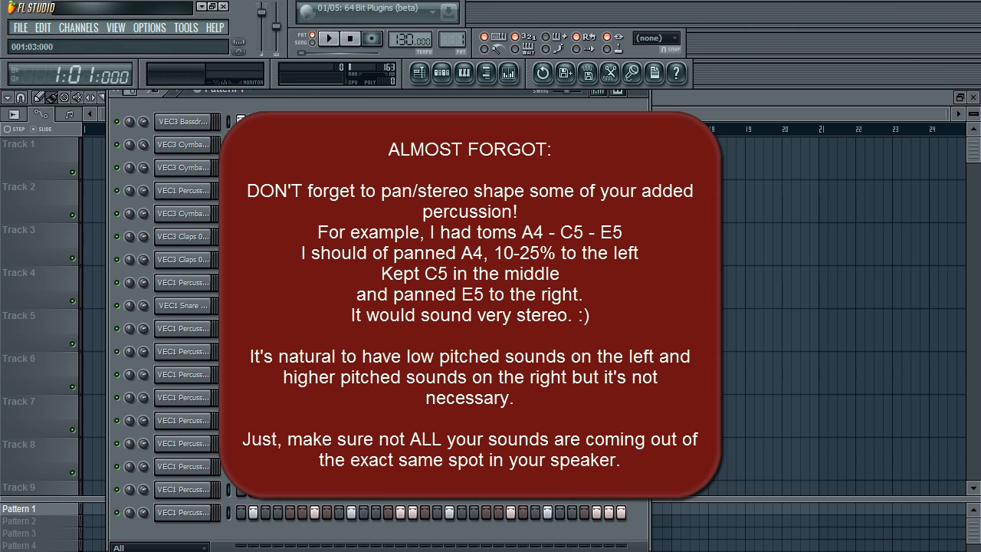
# - Open the recent project DnB Liquid_2.flp and show its playlist with the lower pattern area enlarged
pyautogui.click(36, 29)
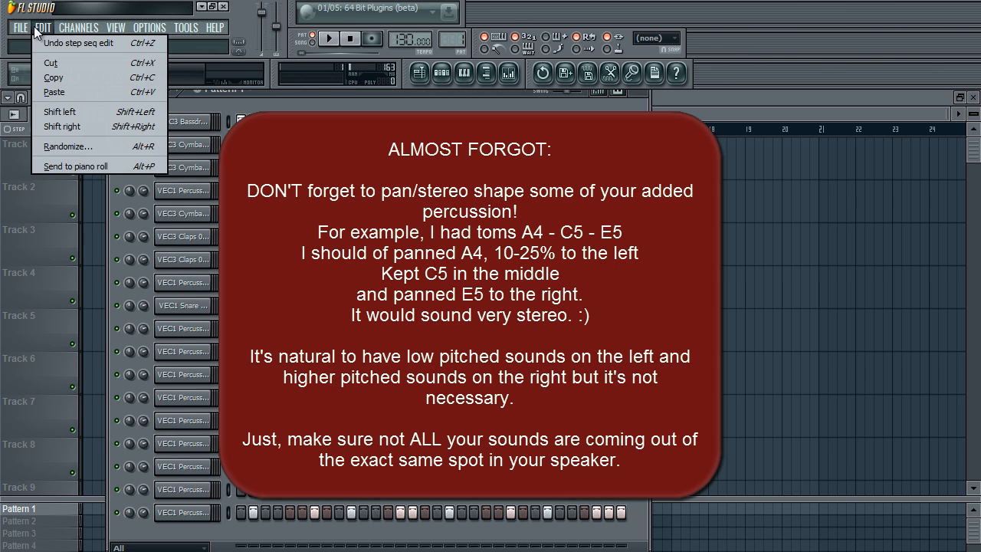
pyautogui.click(20, 31)
pyautogui.click(21, 30)
pyautogui.click(88, 183)
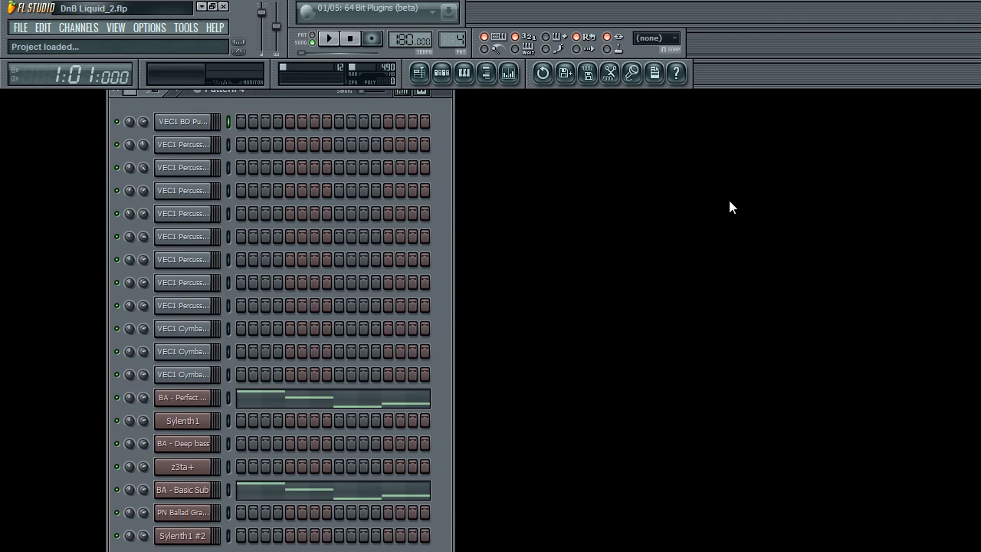
pyautogui.click(420, 72)
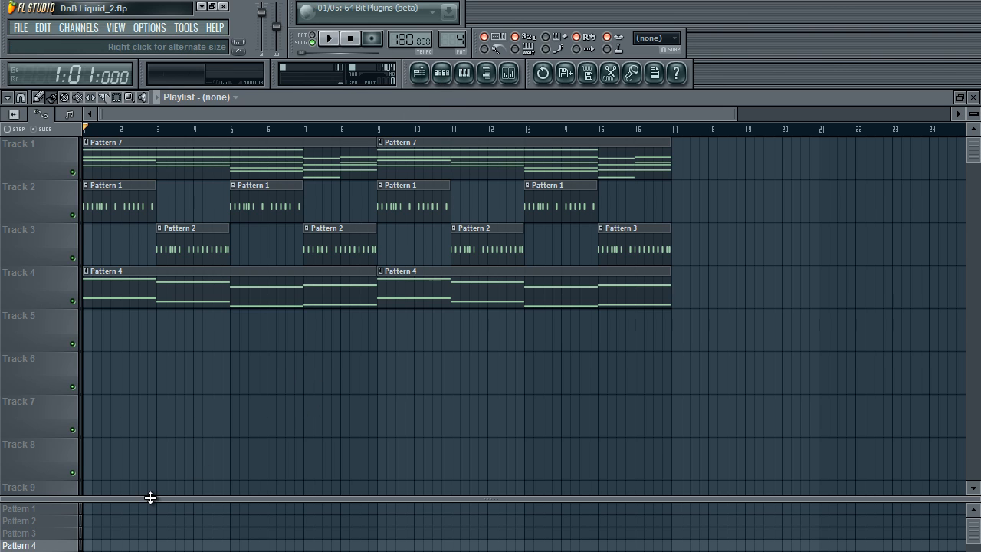
pyautogui.moveTo(149, 498); pyautogui.dragTo(148, 441)
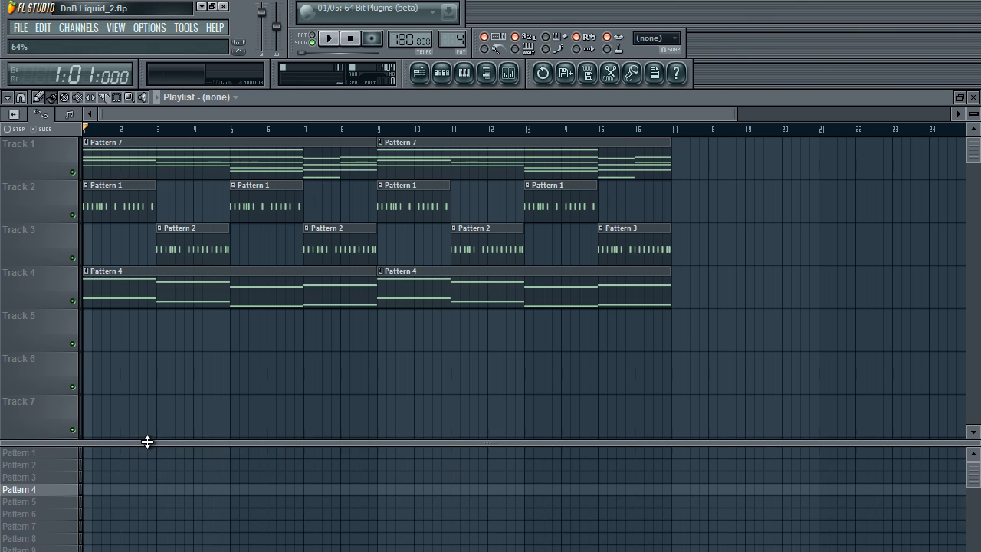
# - Play Pattern 1 on its own in the step sequencer, then check the VEC1 BD Punchy 60 kick's channel settings
pyautogui.click(443, 74)
pyautogui.scroll(-3, 459, 40)
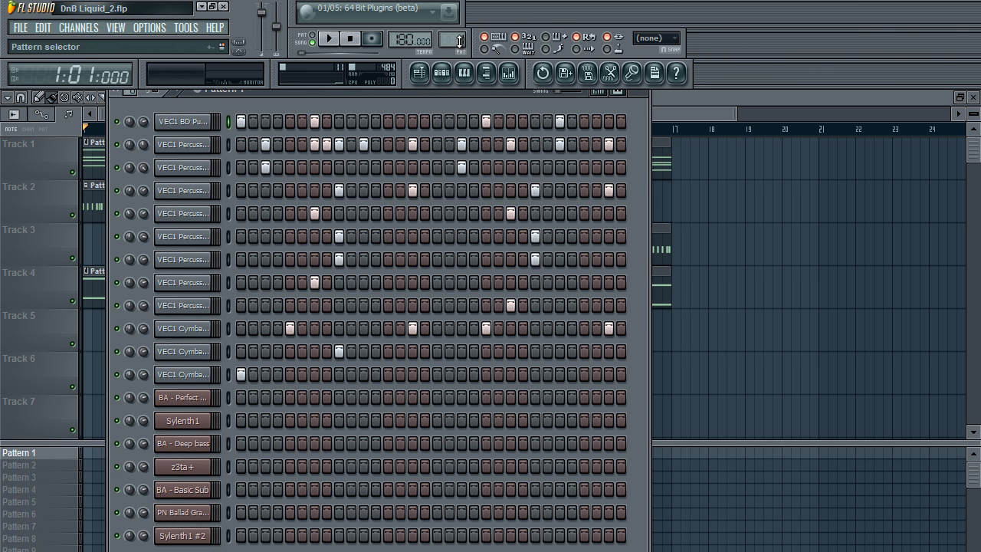
pyautogui.scroll(1, 460, 40)
pyautogui.scroll(-1, 460, 43)
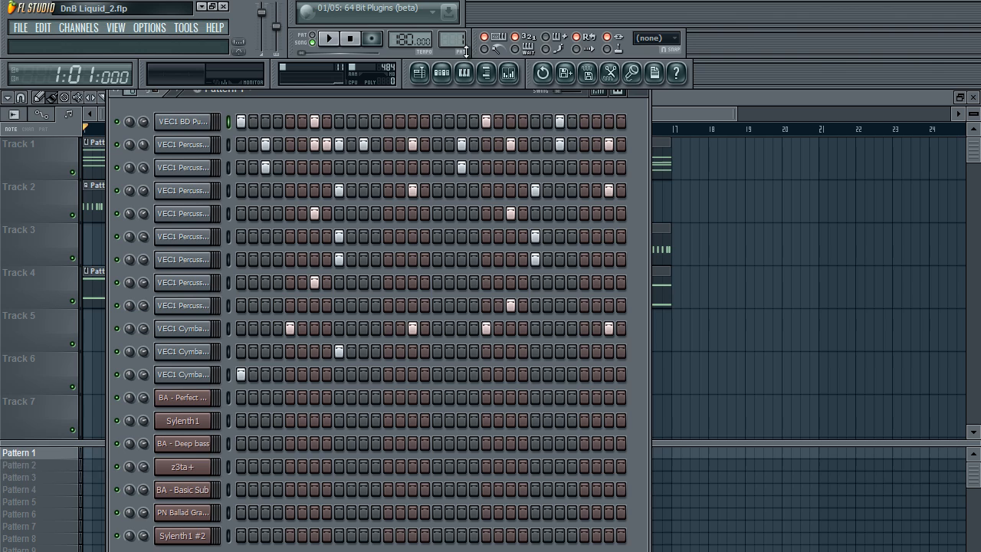
pyautogui.click(328, 38)
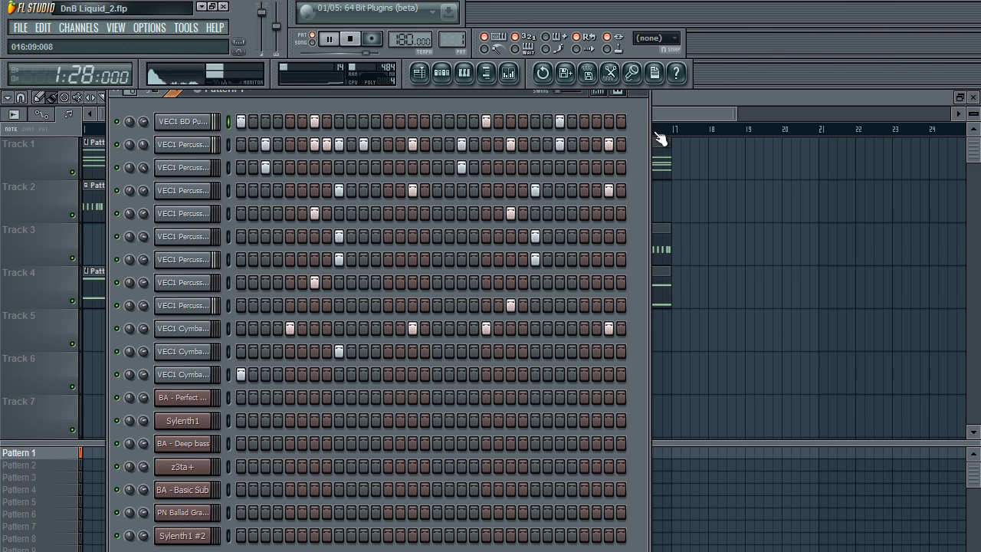
pyautogui.press('space')
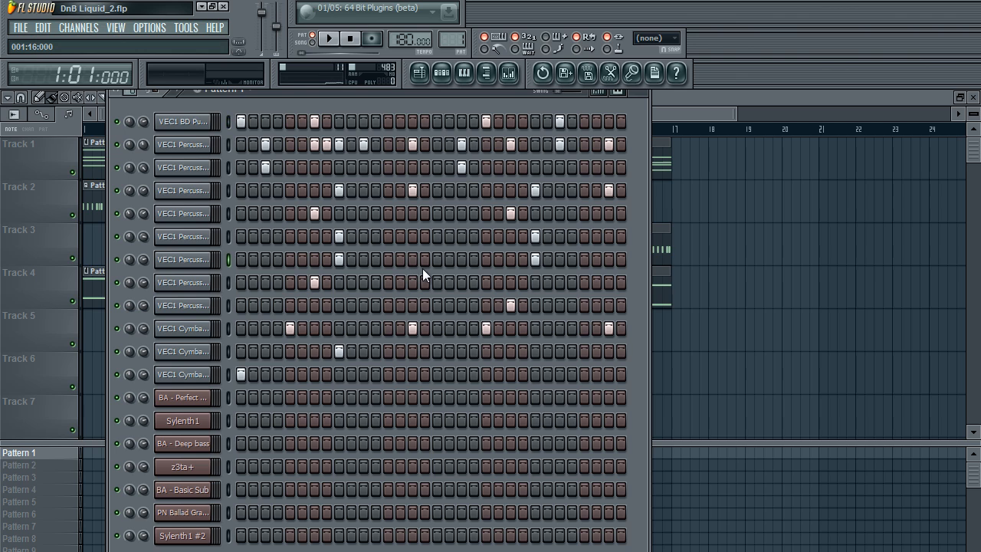
pyautogui.click(204, 124)
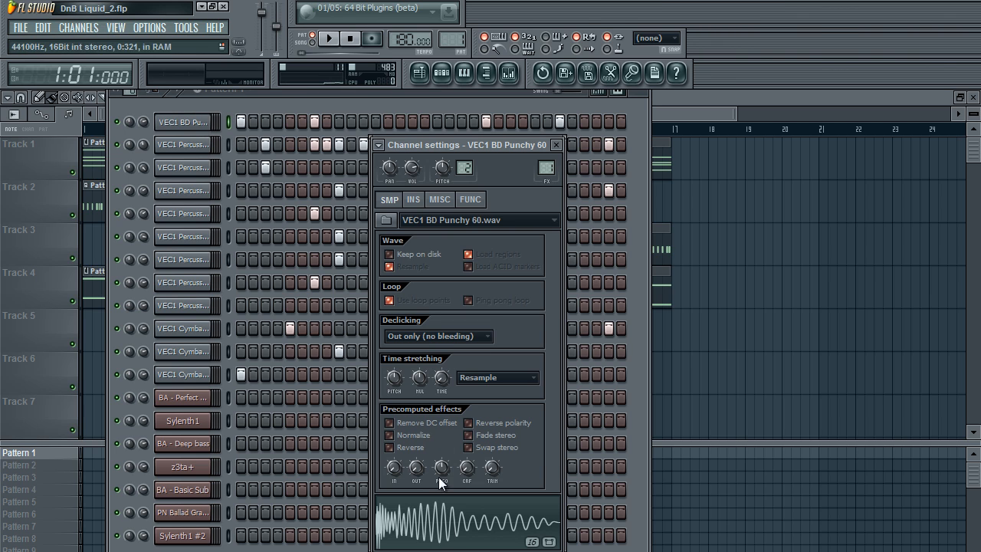
pyautogui.click(563, 147)
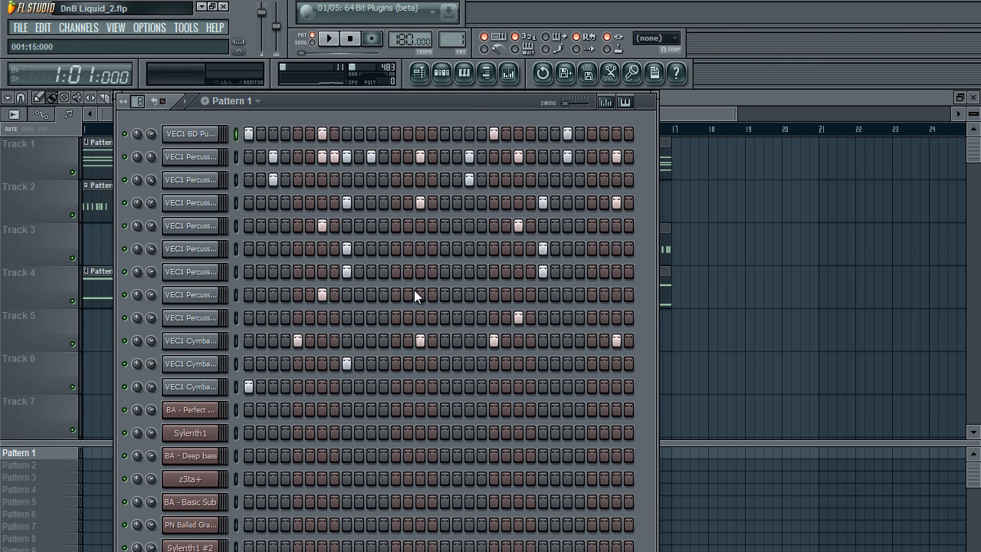
# - Try filling the VEC1 BD Punchy 60 kick on every fourth step and play the pattern
pyautogui.rightClick(212, 135)
pyautogui.click(283, 261)
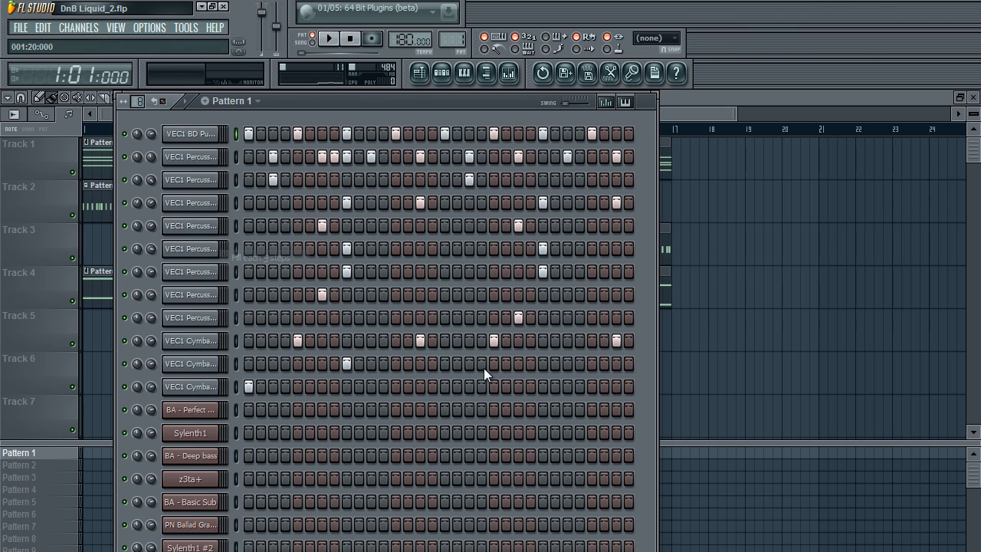
pyautogui.press('space')
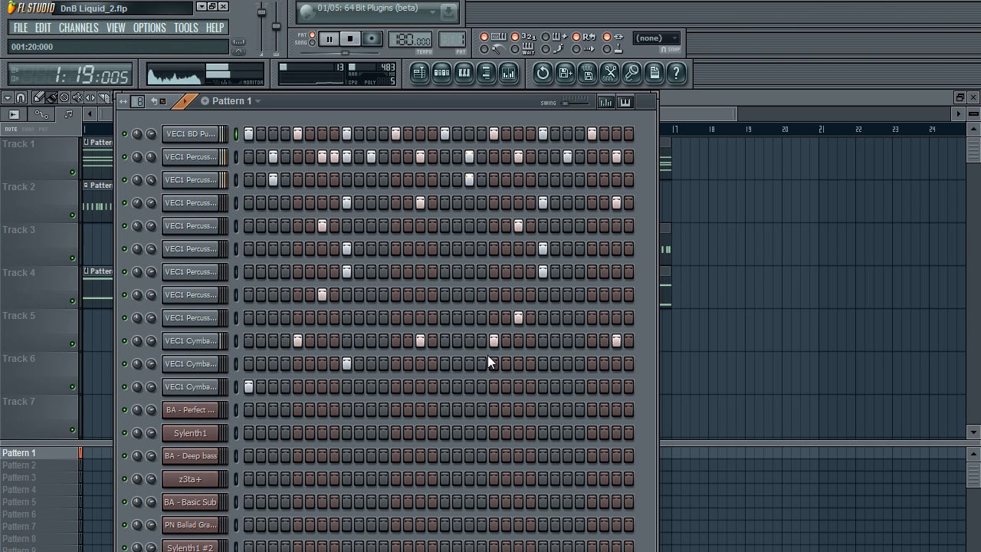
pyautogui.press('space')
# - Erase the kick hits after step 1, add a kick on step 7, and play the pattern
pyautogui.moveTo(306, 134); pyautogui.dragTo(611, 130)
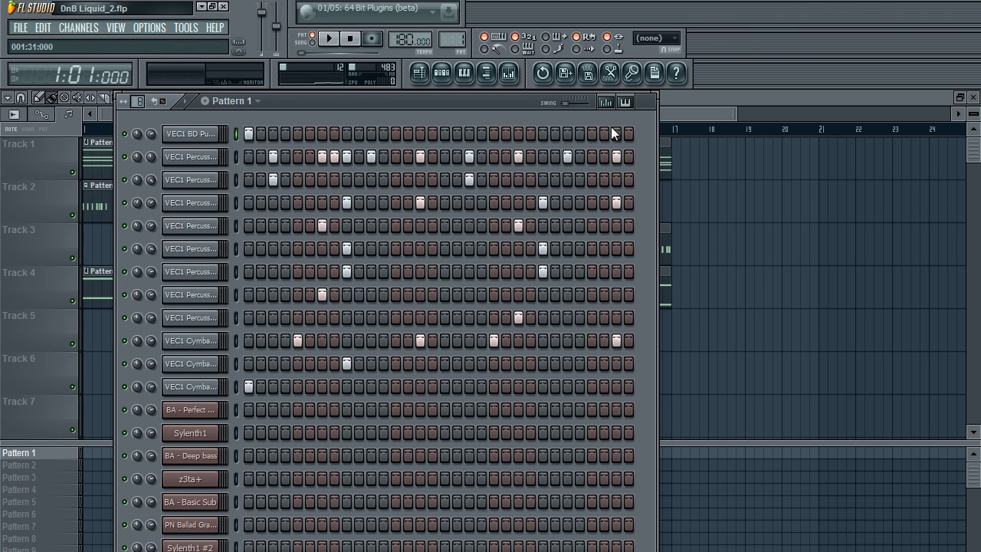
pyautogui.press('space')
pyautogui.click(321, 133)
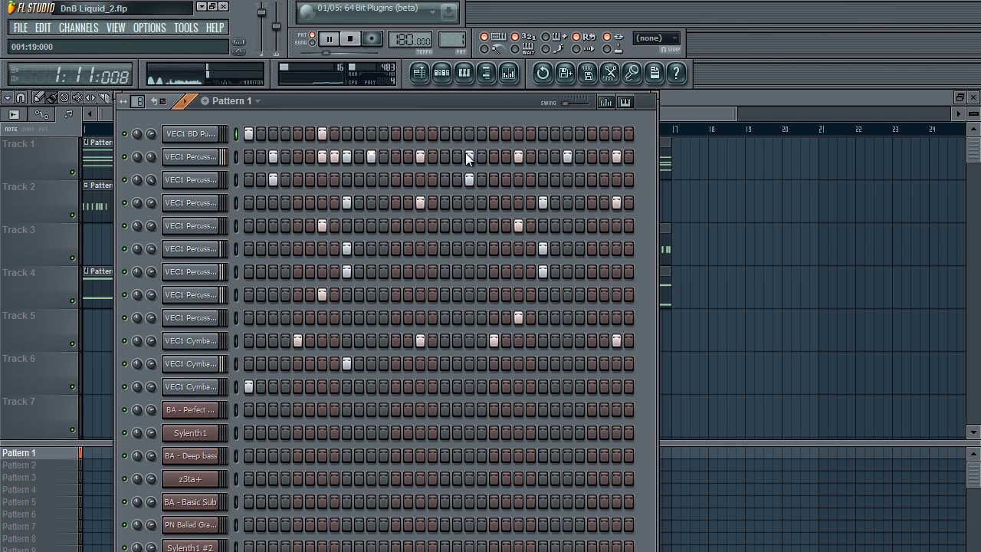
pyautogui.press('space')
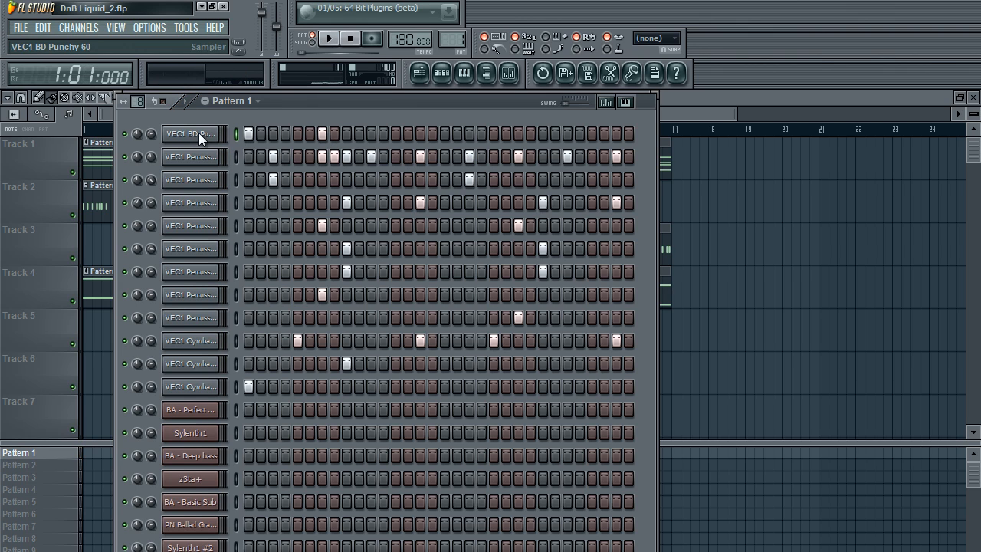
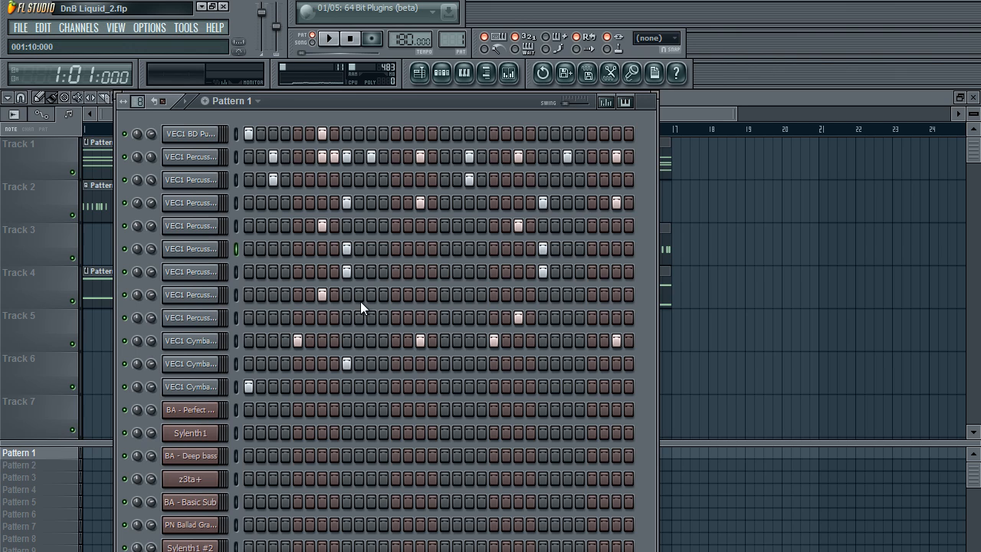
# - Try extra kick hits on steps 15, 17, 19 and 23 in turn while the pattern plays, then stop playback
pyautogui.press('space')
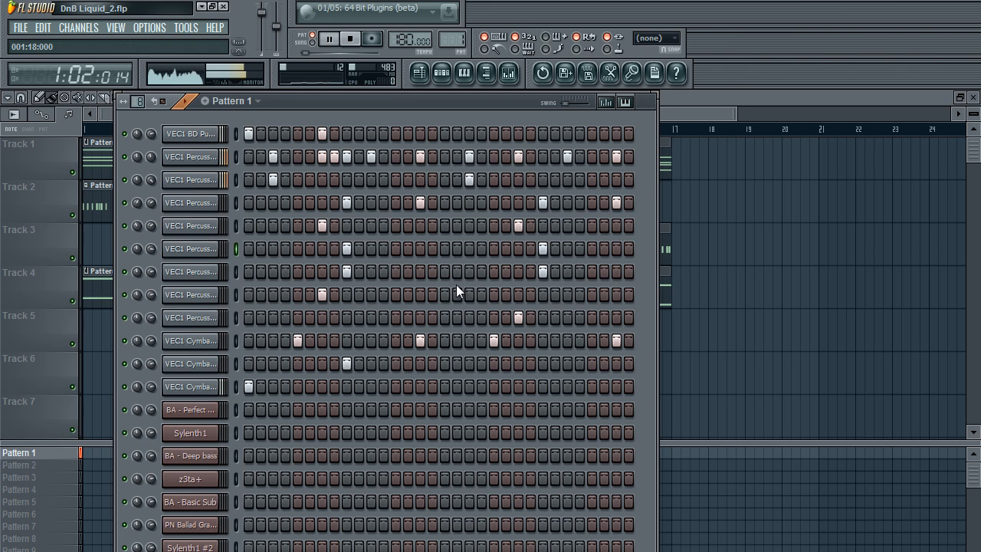
pyautogui.click(420, 133)
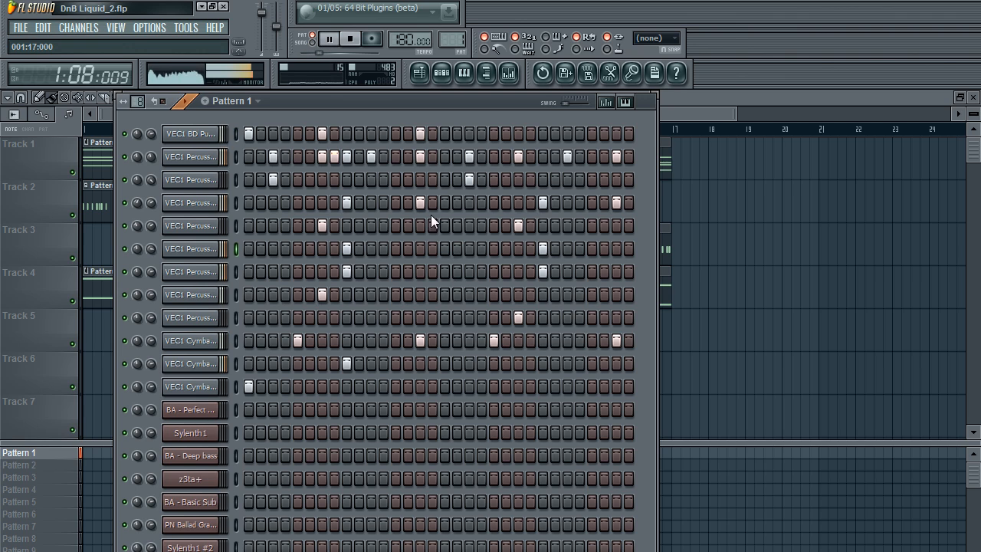
pyautogui.click(422, 134)
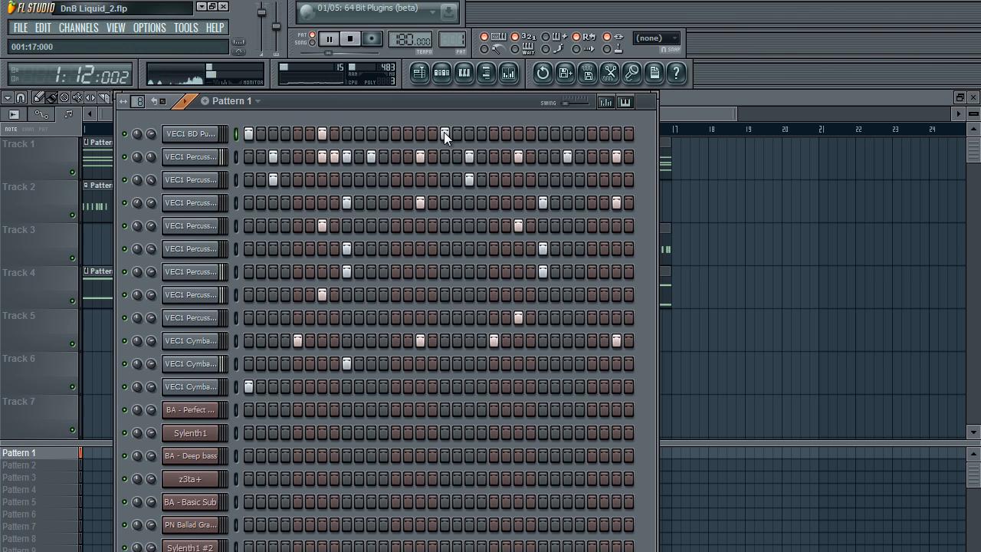
pyautogui.click(469, 134)
pyautogui.click(518, 133)
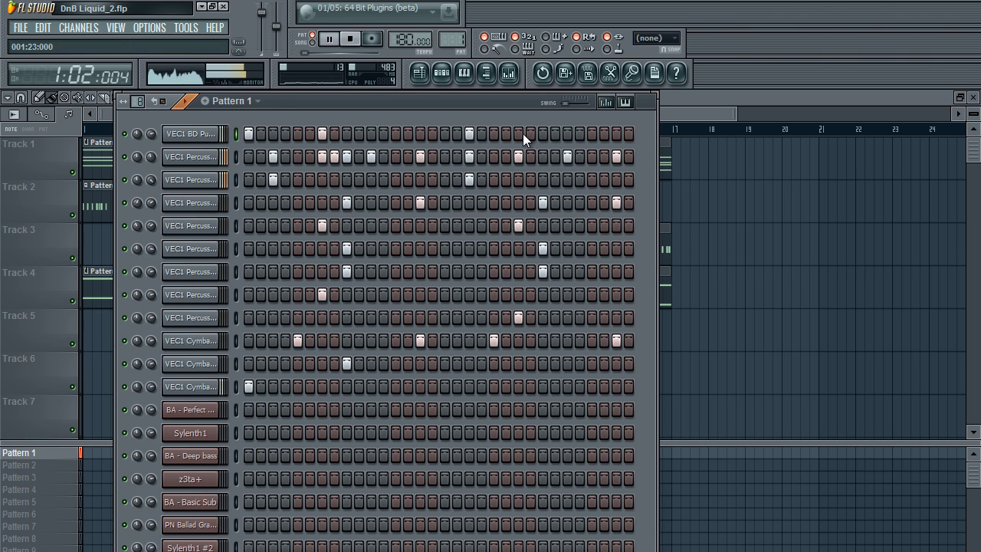
pyautogui.click(468, 134)
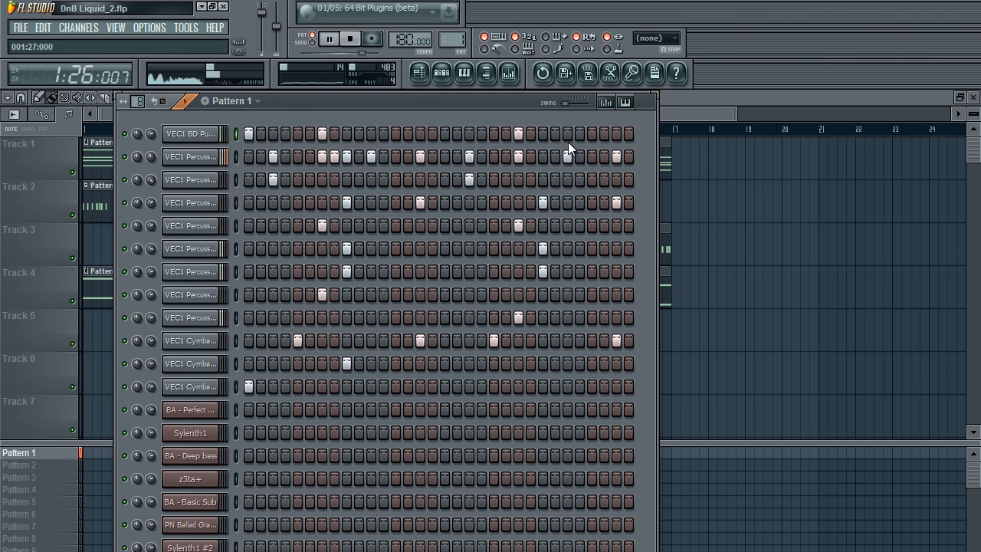
pyautogui.press('space')
# - Reload DnB Liquid_2.flp from the recent projects to discard the kick edits, and select Pattern 1 in the step sequencer
pyautogui.click(13, 36)
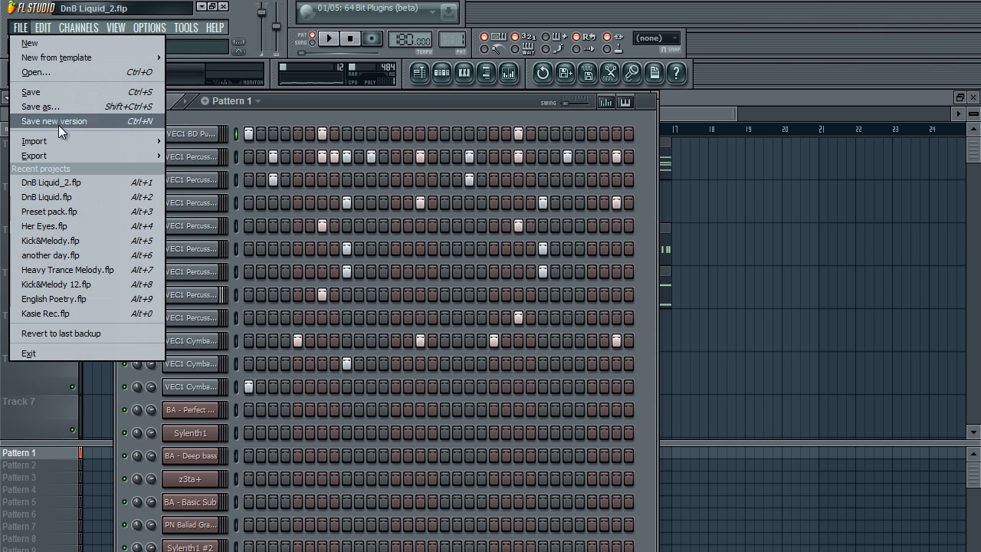
pyautogui.click(52, 178)
pyautogui.click(516, 411)
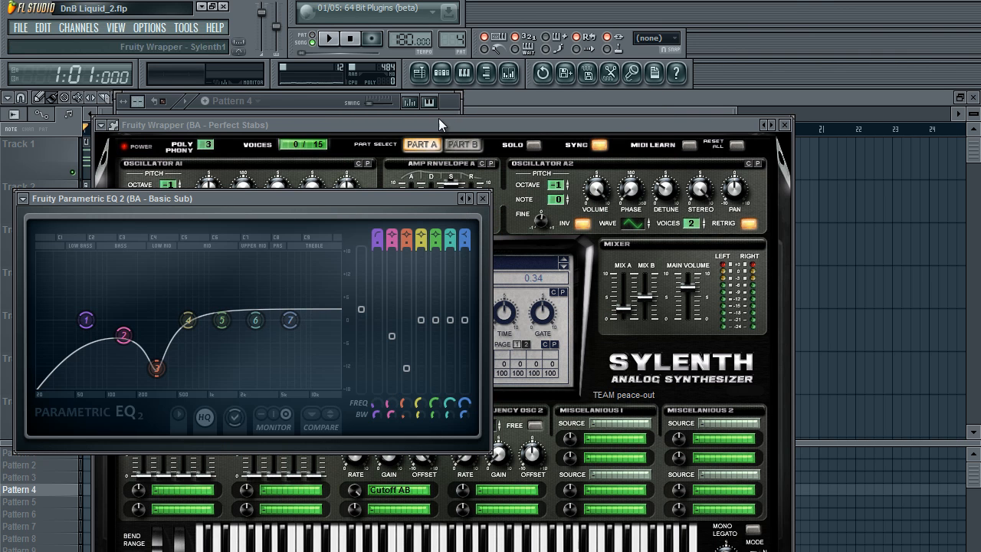
pyautogui.click(442, 73)
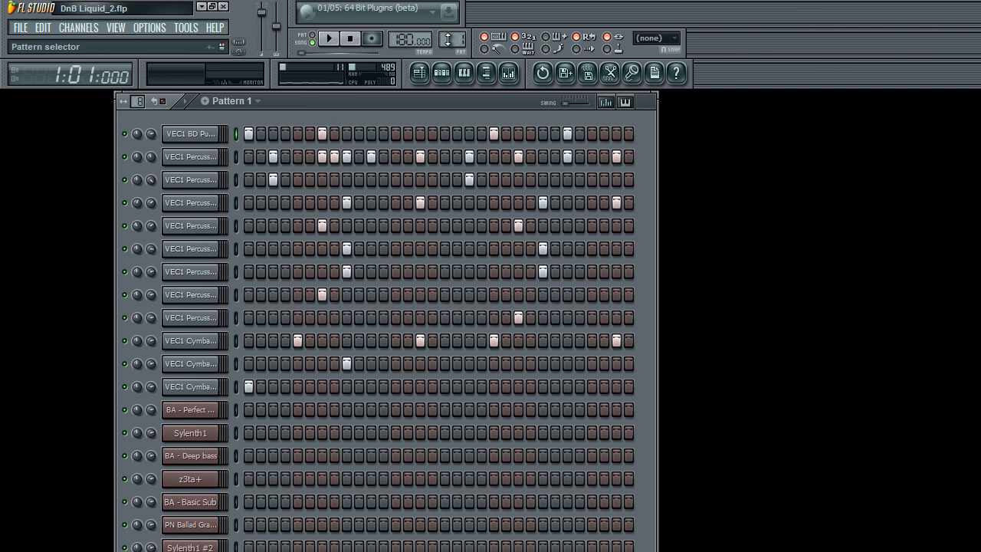
# - Show the playlist and the mixer, and compare the mixer's insert tracks with the step sequencer channels
pyautogui.click(421, 73)
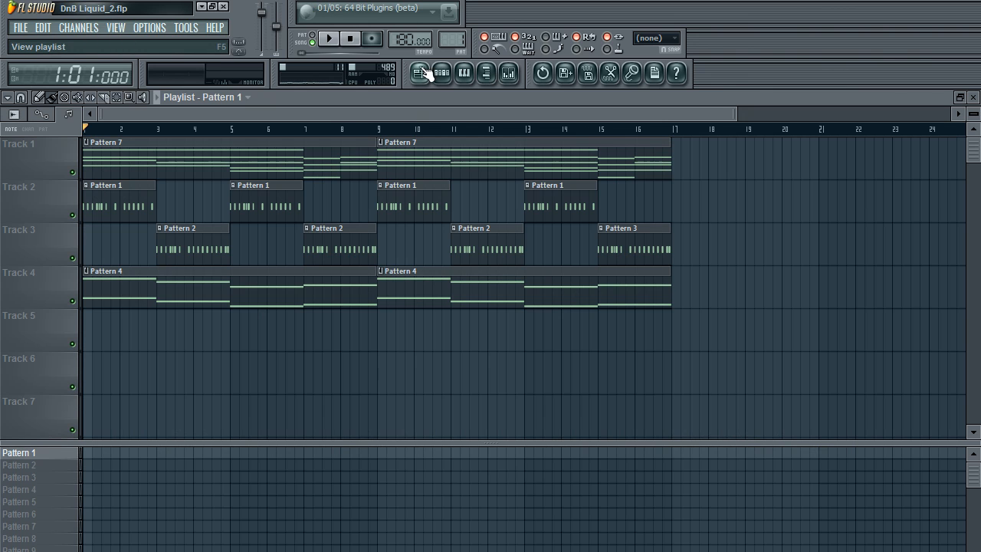
pyautogui.click(440, 75)
pyautogui.click(508, 74)
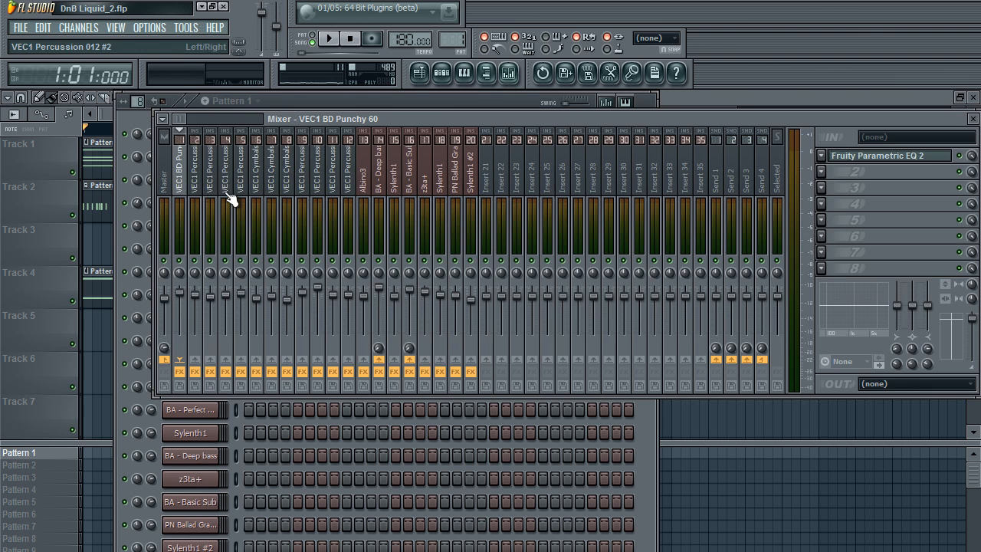
pyautogui.moveTo(202, 175); pyautogui.dragTo(181, 172)
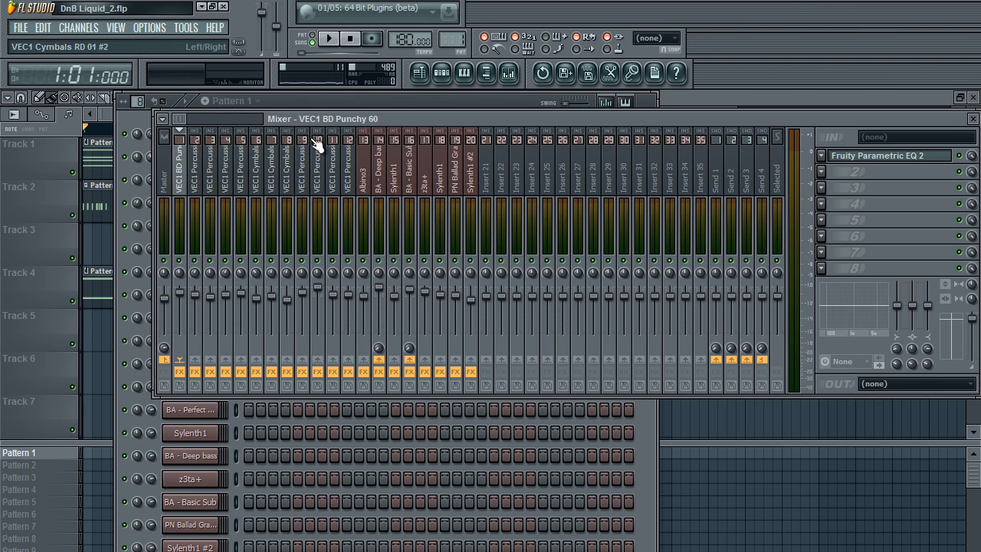
pyautogui.click(441, 74)
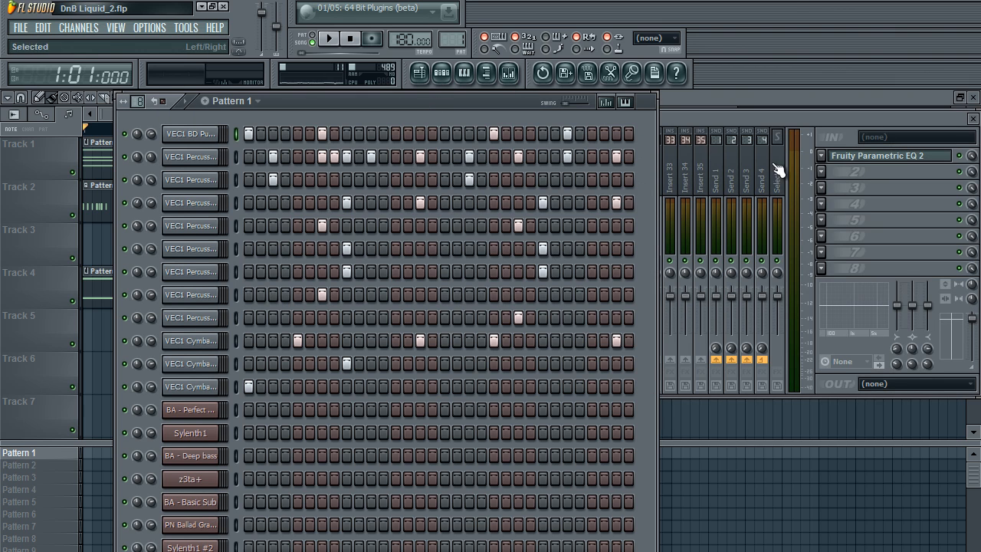
pyautogui.click(777, 164)
pyautogui.click(441, 74)
pyautogui.click(441, 74)
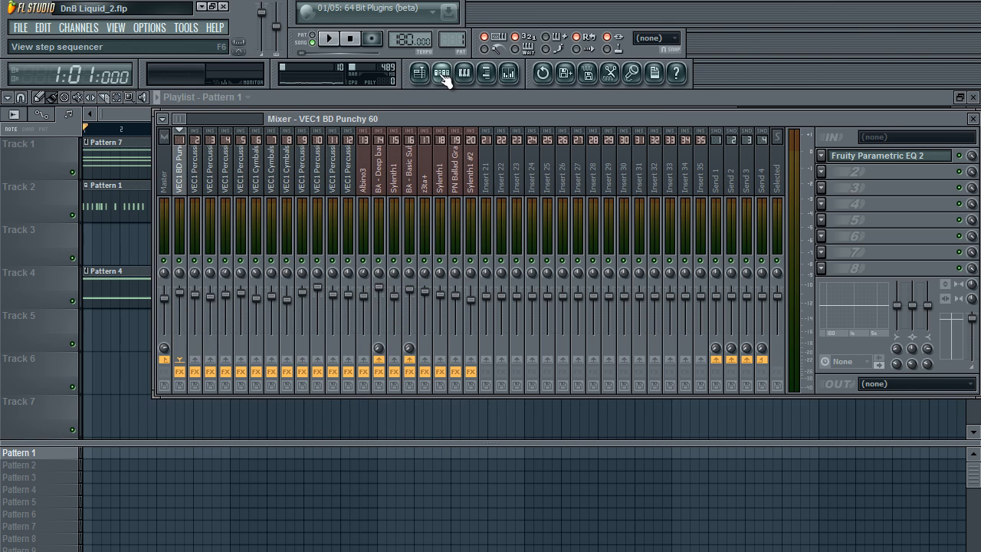
pyautogui.click(442, 74)
pyautogui.click(441, 74)
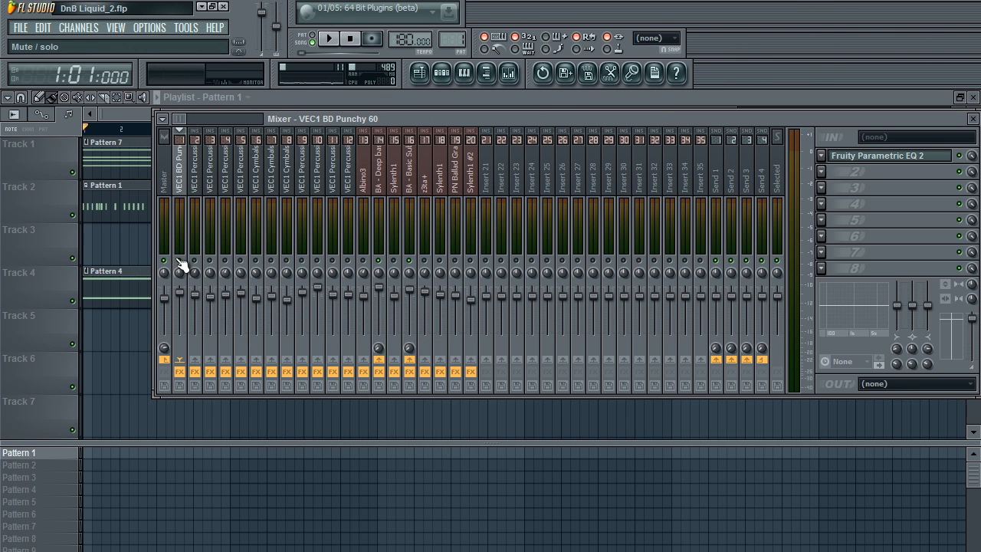
# - Play the song with the layered percussion tracks unmuted and inspect the Fruity Parametric EQ 2 curve on VEC1 Percussion 010
pyautogui.press('space')
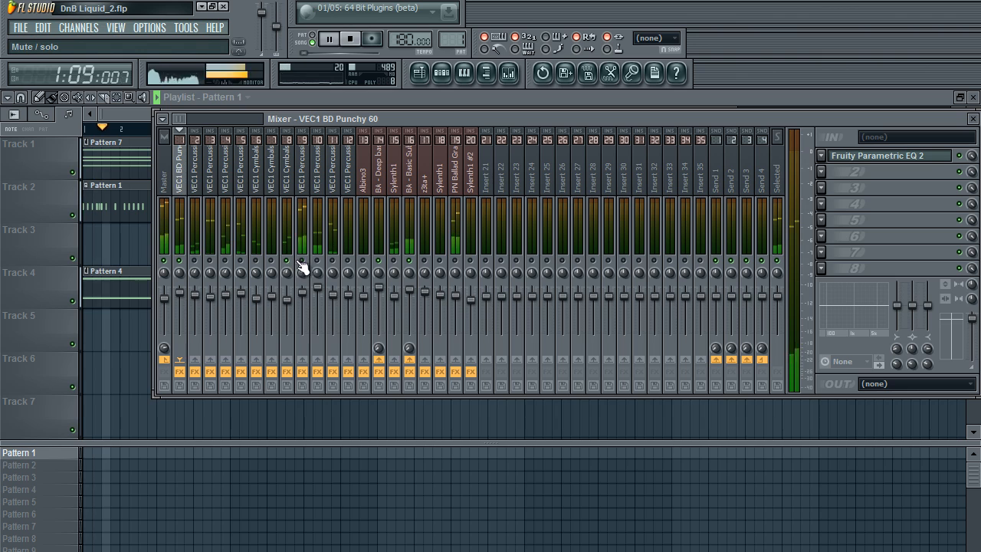
pyautogui.press('space')
pyautogui.press('space')
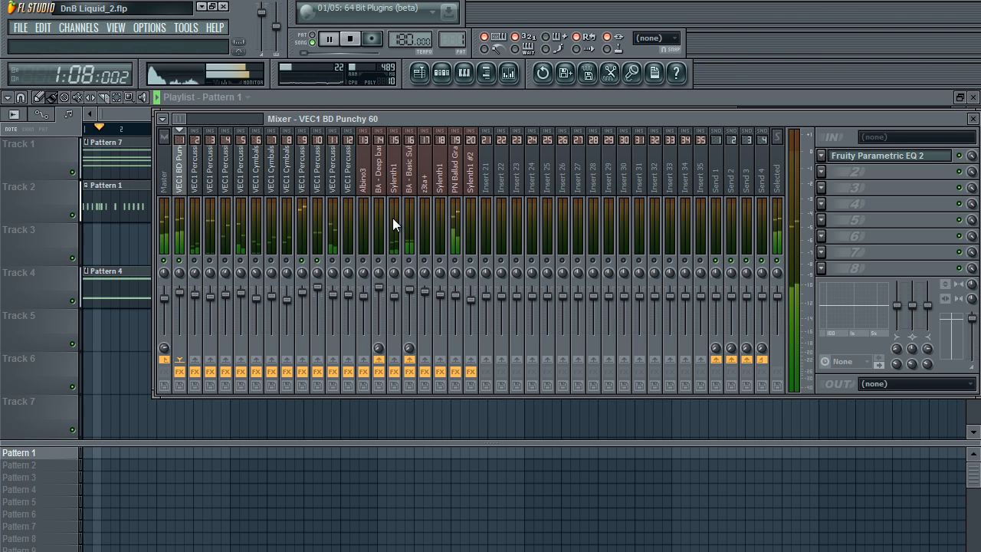
pyautogui.click(301, 169)
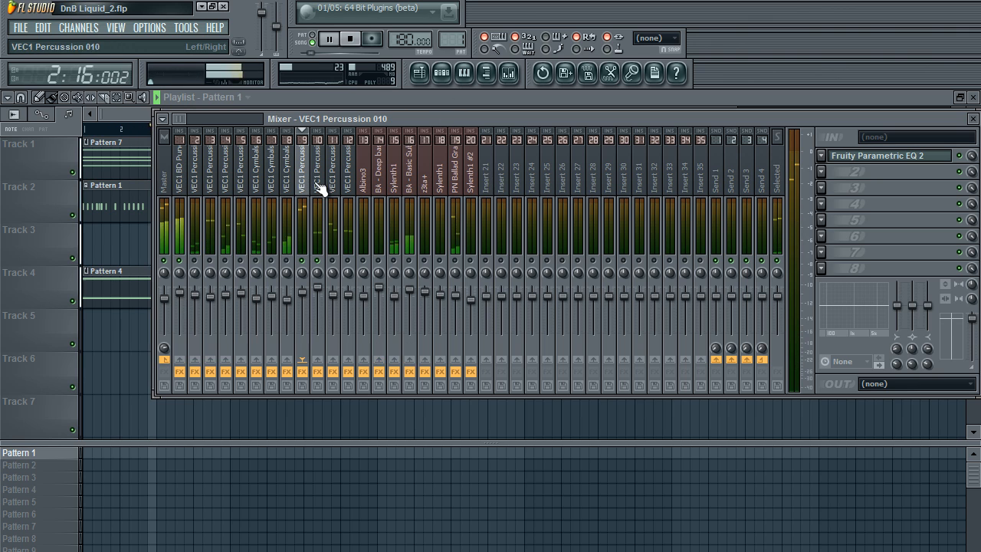
pyautogui.click(881, 156)
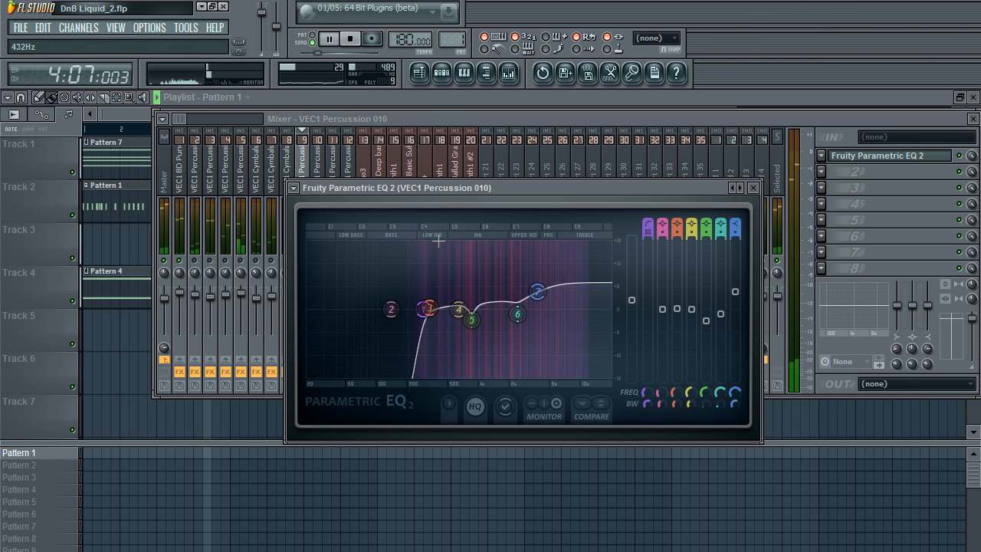
pyautogui.press('space')
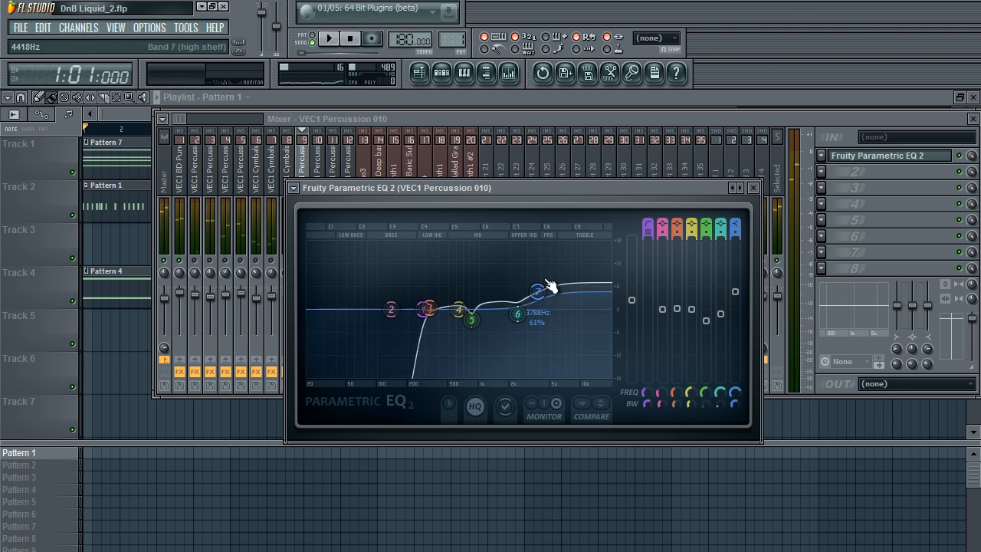
# - Resume playback and open the Fruity Parametric EQ 2 on the VEC1 Percussion 021 mixer track
pyautogui.press('space')
pyautogui.click(319, 174)
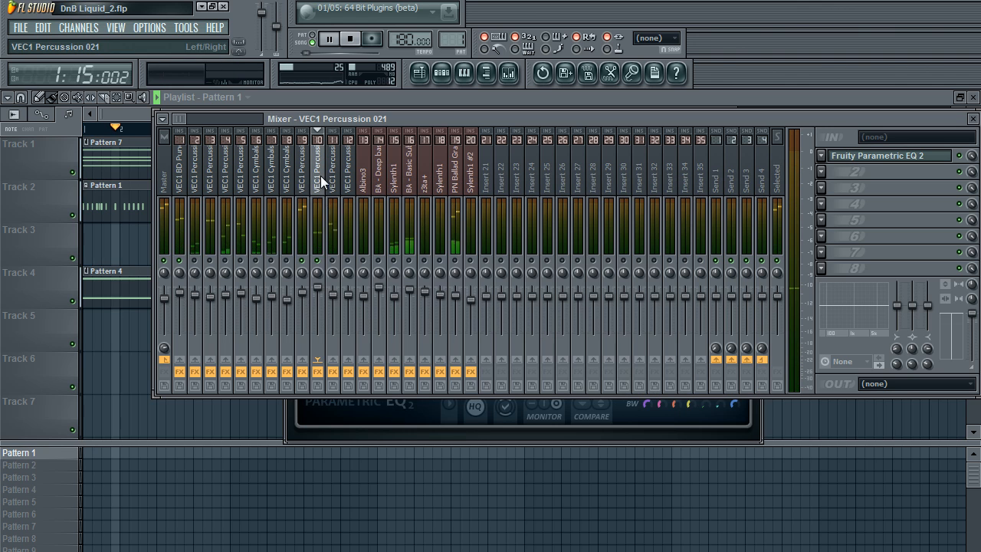
pyautogui.click(881, 156)
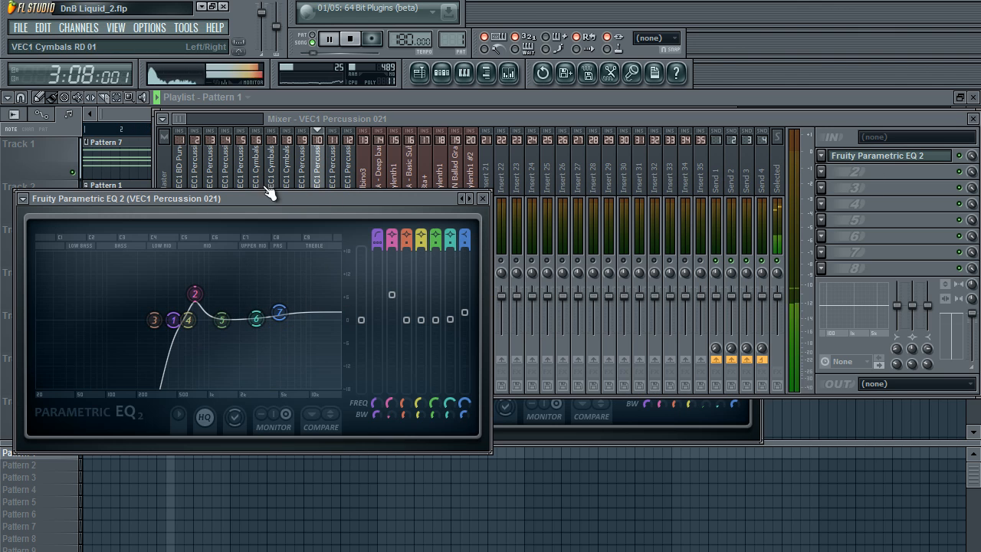
# - Inspect the Fruity Parametric EQ 2 on VEC1 BD Punchy 60 and compare the kick track with VEC1 Percussion 010 during playback
pyautogui.click(179, 175)
pyautogui.click(878, 157)
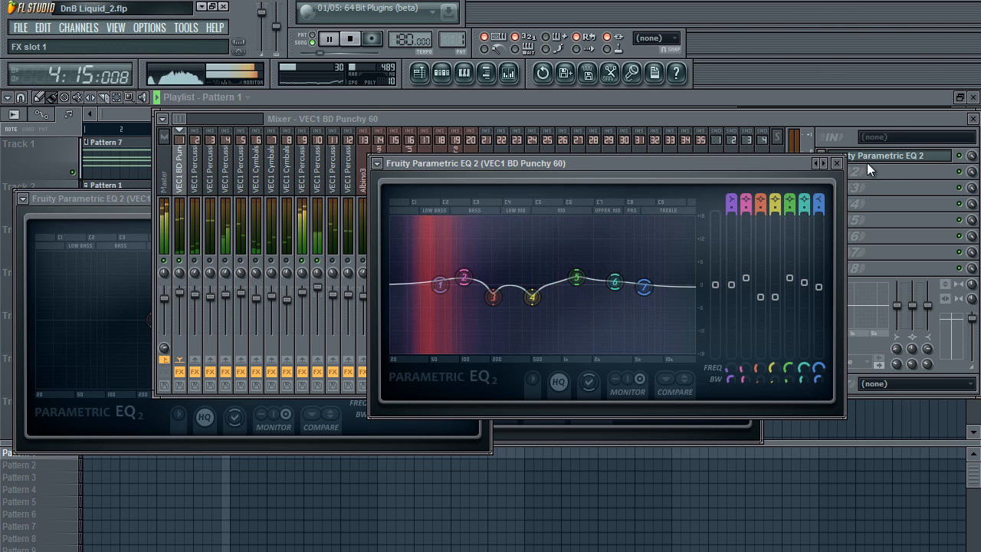
pyautogui.click(228, 177)
pyautogui.click(297, 185)
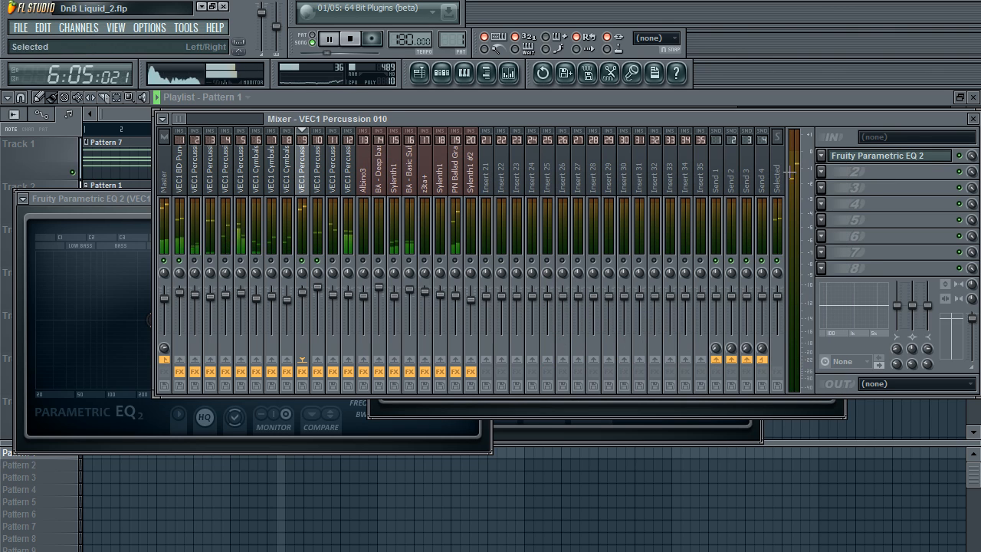
pyautogui.click(179, 178)
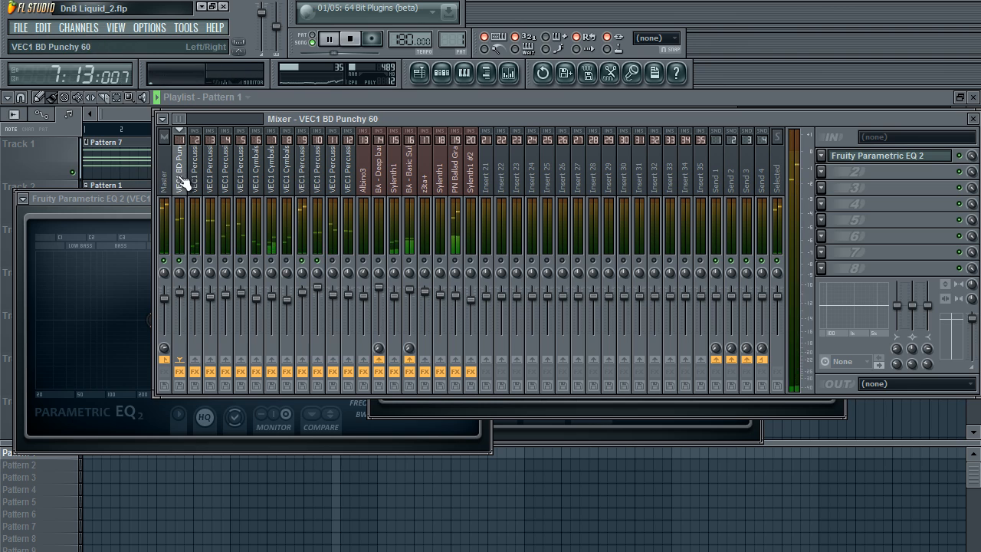
pyautogui.click(303, 180)
# - Stop playback and raise the audio buffer length to 4192 samples (96 ms) in the audio settings
pyautogui.press('space')
pyautogui.click(150, 28)
pyautogui.click(176, 70)
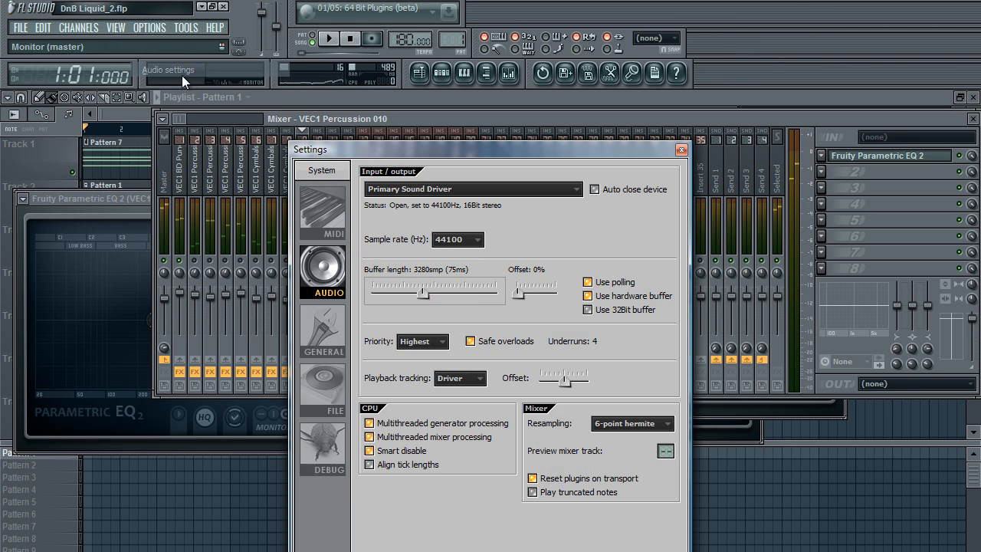
pyautogui.click(681, 150)
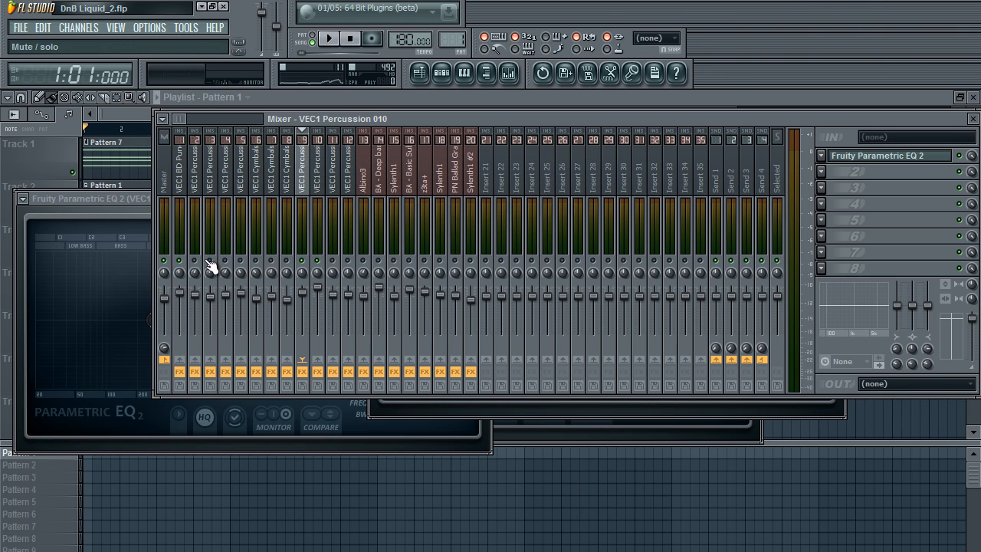
# - Audition the VEC1 Percussion 012 mixer track and inspect its Fruity Reeverb 2 settings
pyautogui.click(213, 184)
pyautogui.press('space')
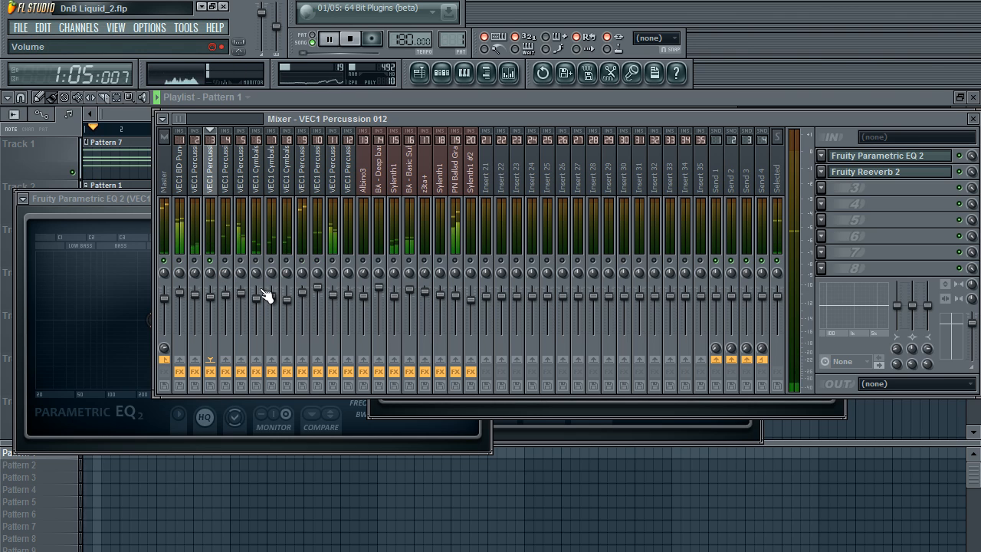
pyautogui.press('space')
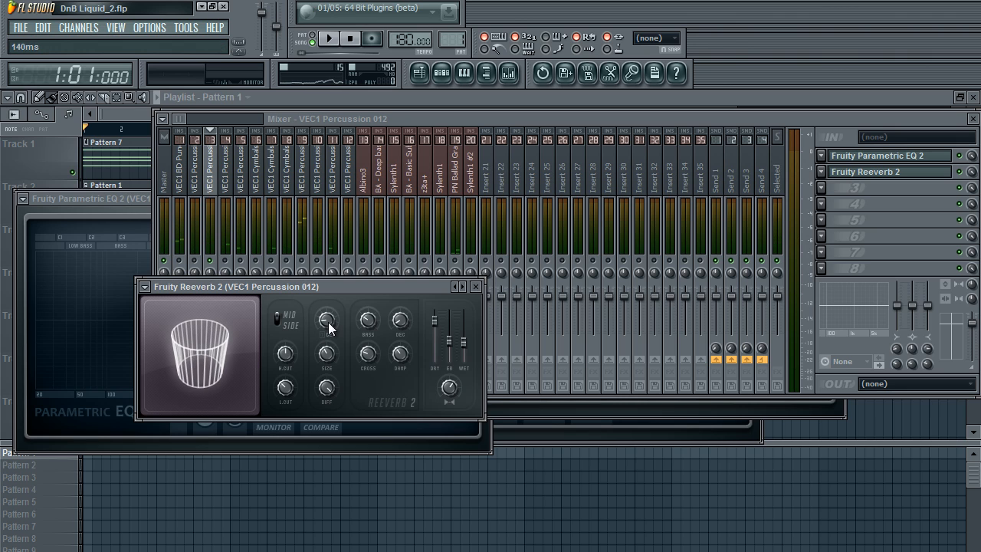
pyautogui.click(475, 287)
pyautogui.press('space')
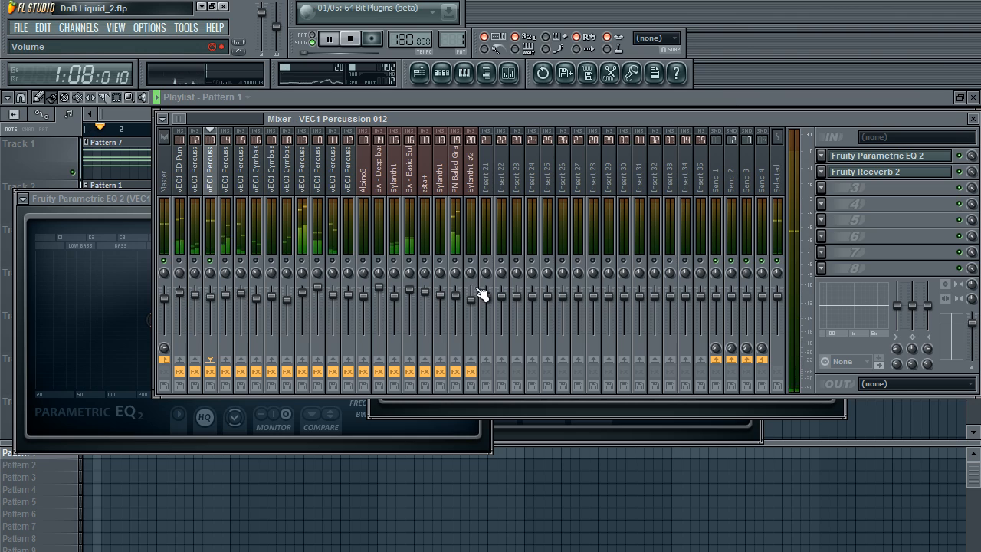
pyautogui.press('space')
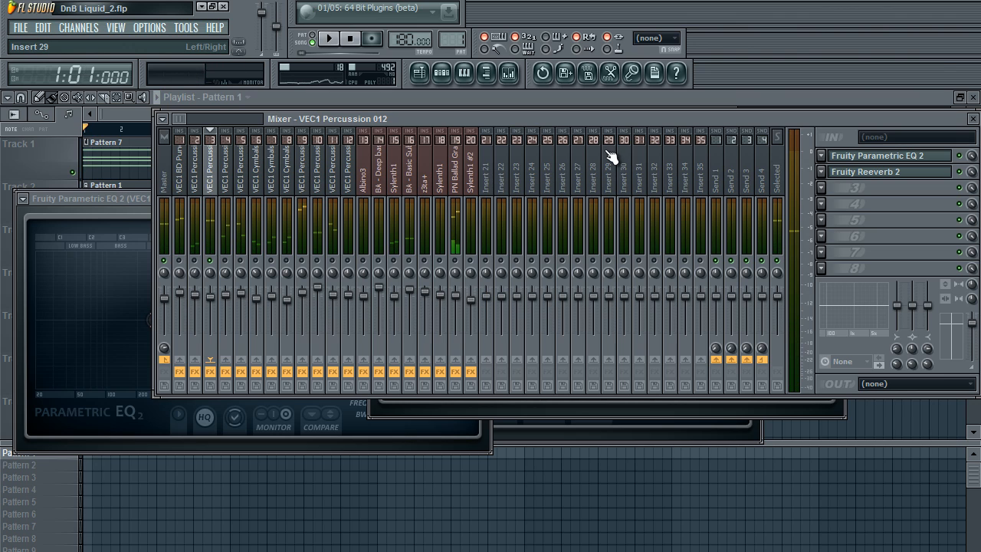
# - Unmute the kick, VEC1 Percussion 010 and VEC1 Percussion 021 mixer tracks and play them together with VEC1 Percussion 012
pyautogui.click(179, 260)
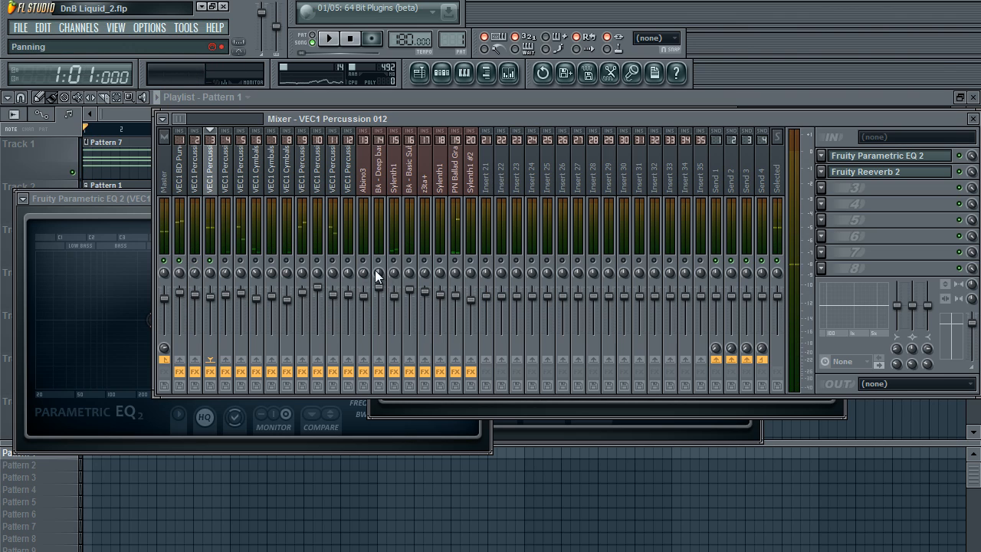
pyautogui.click(316, 188)
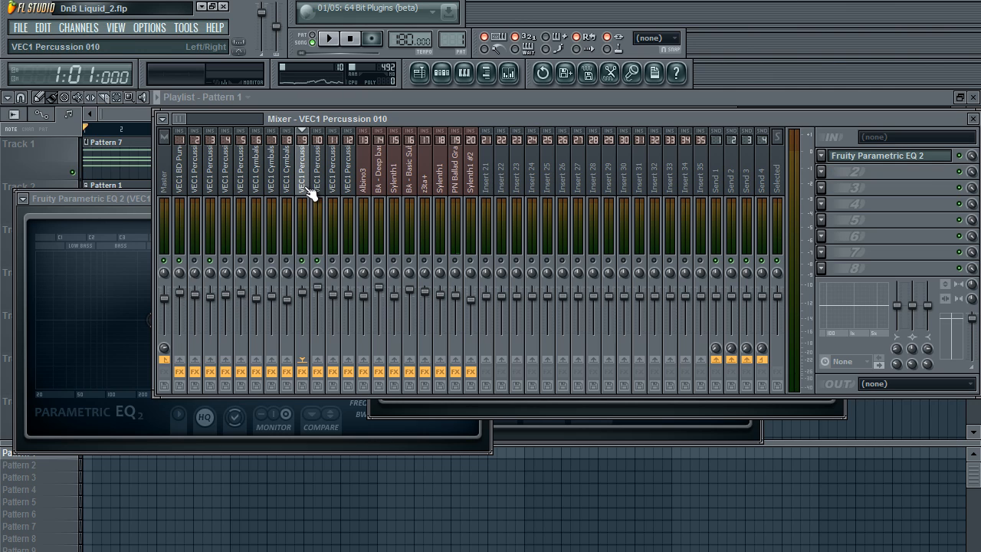
pyautogui.press('space')
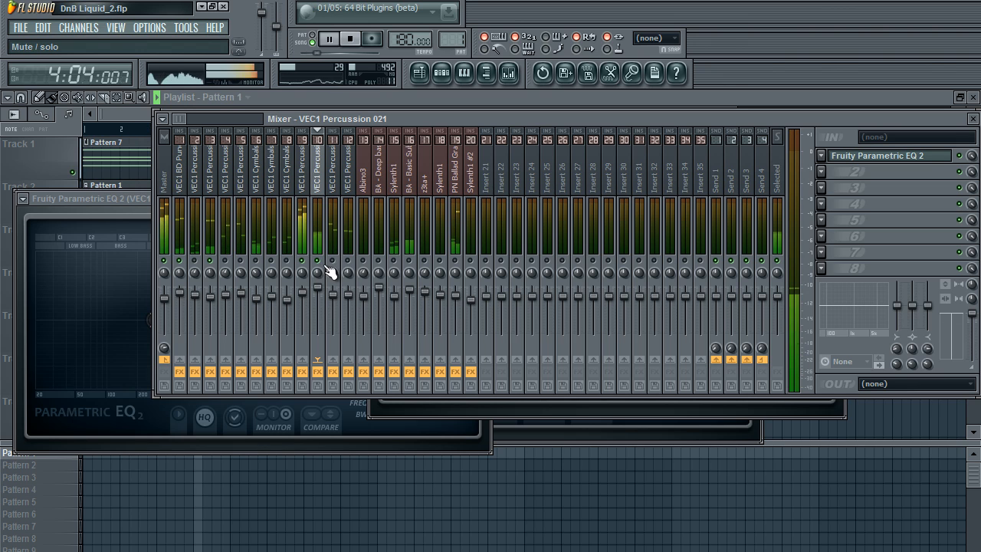
# - Increase the audio buffer length further in the audio settings during playback
pyautogui.click(135, 28)
pyautogui.click(157, 68)
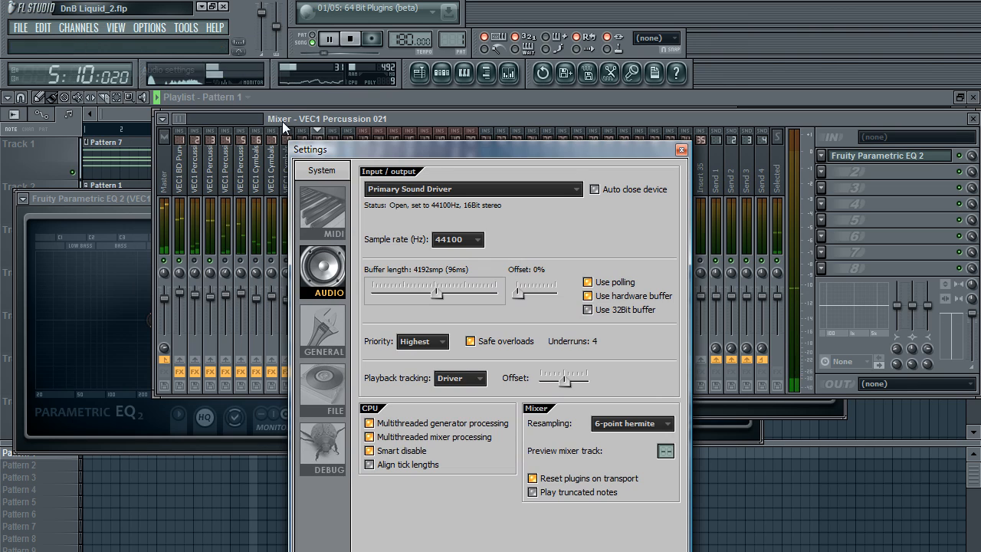
pyautogui.moveTo(423, 288); pyautogui.dragTo(498, 289)
pyautogui.click(680, 149)
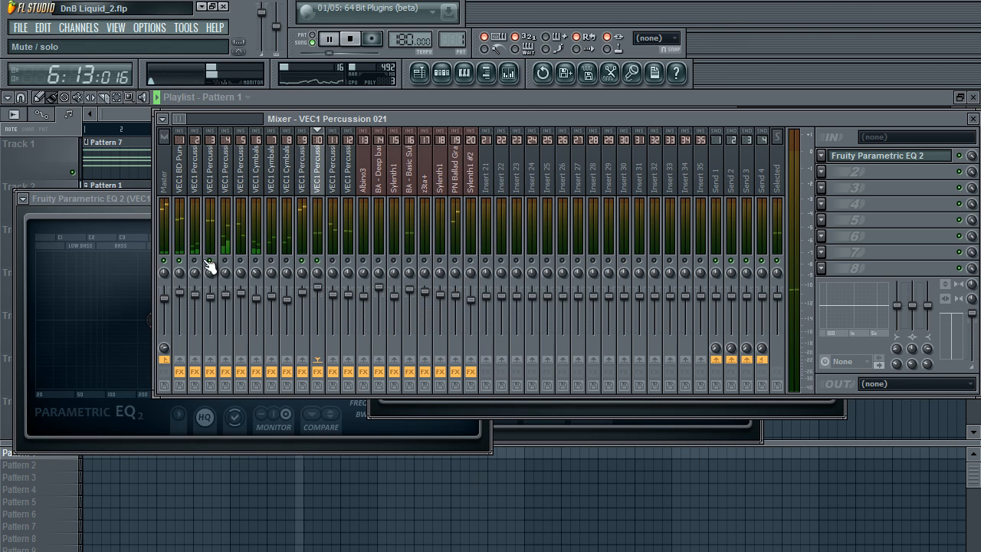
# - Stop playback and inspect the sample settings of the first VEC1 Cymbals channel alongside its mixer track
pyautogui.press('space')
pyautogui.click(290, 190)
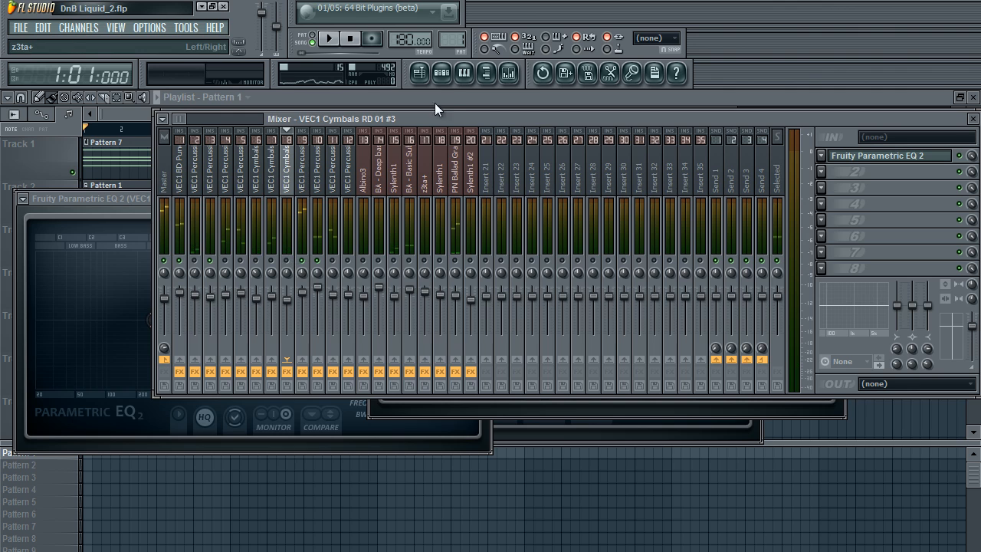
pyautogui.click(442, 77)
pyautogui.click(206, 341)
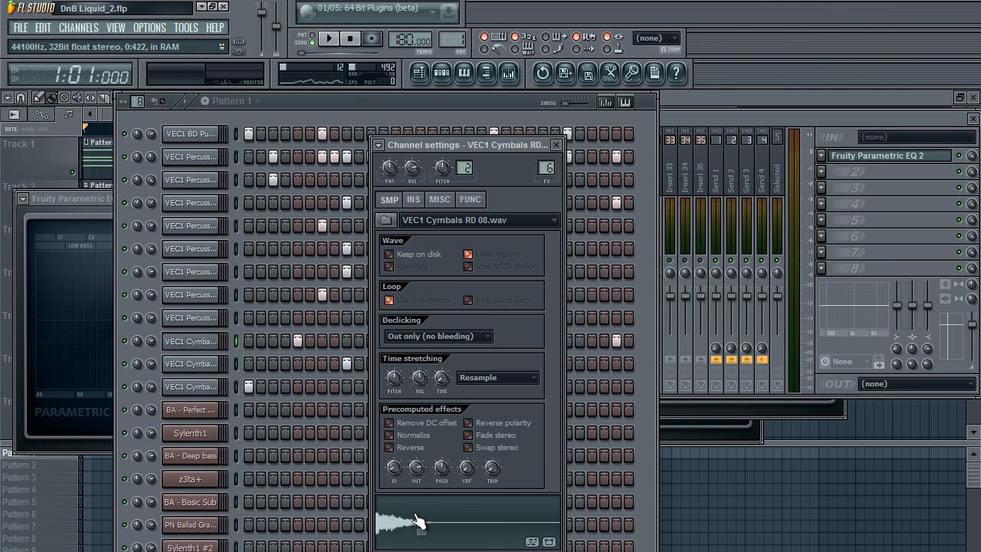
pyautogui.press('F9')
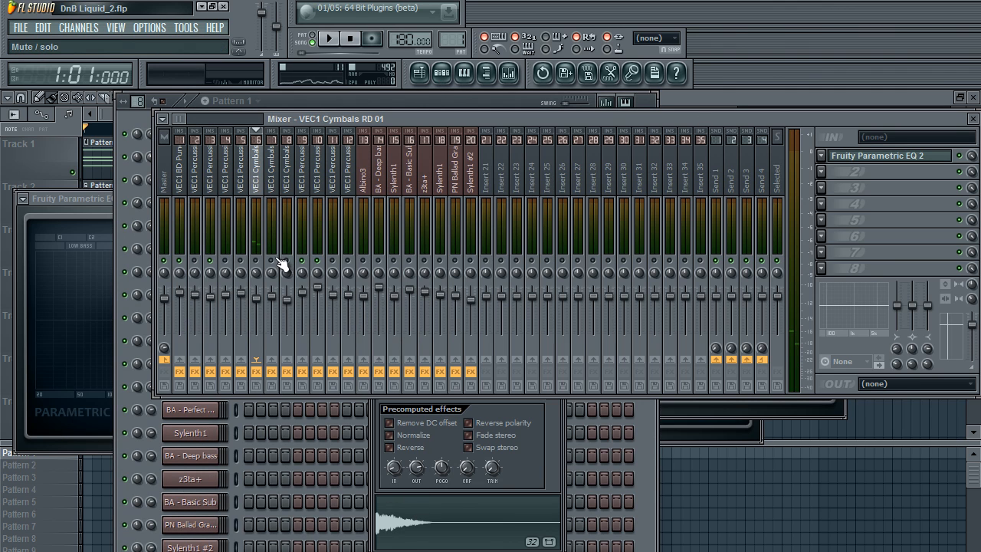
pyautogui.click(442, 73)
pyautogui.click(212, 343)
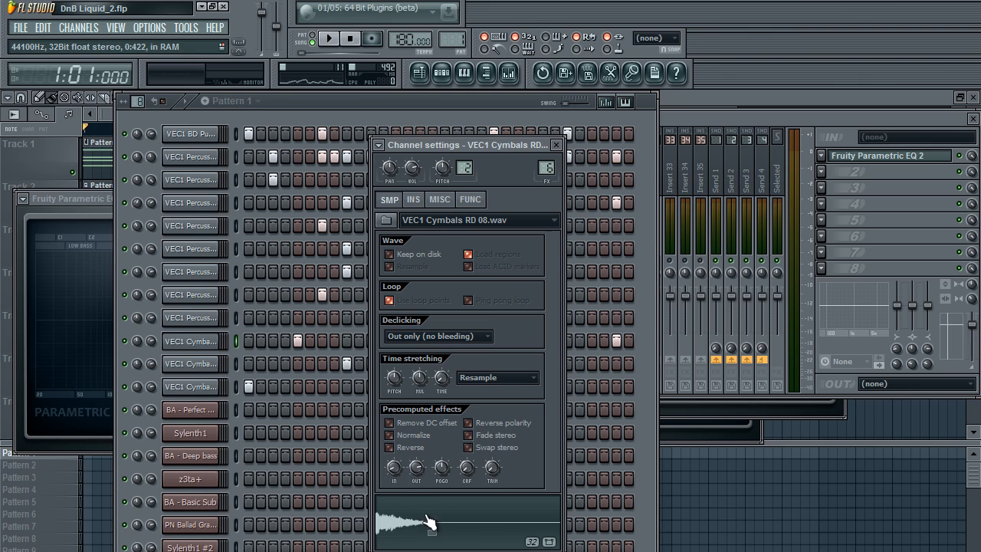
# - Compare the VEC1 Cymbals RD 08.wav waveforms and reverse settings of the three cymbal channels, and close the channel settings
pyautogui.click(214, 382)
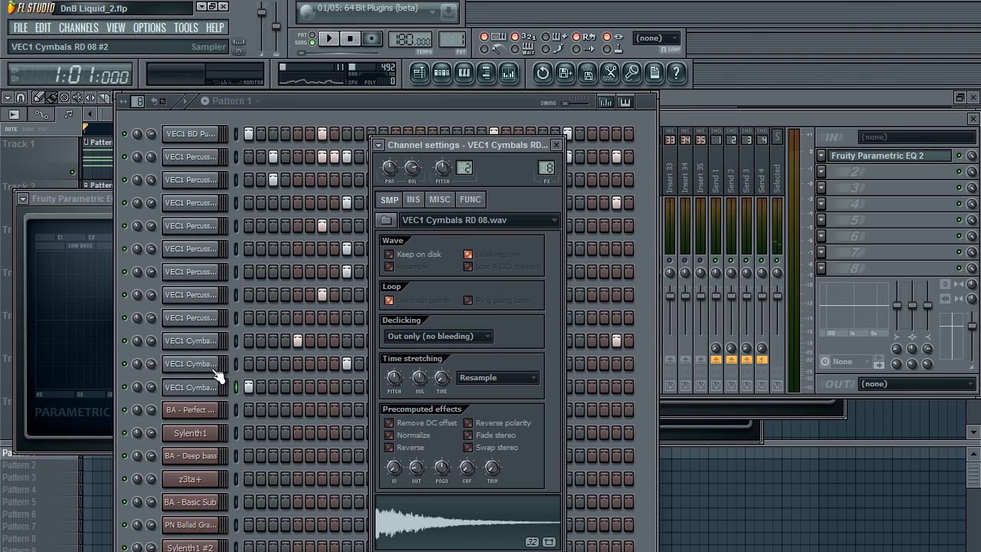
pyautogui.click(213, 369)
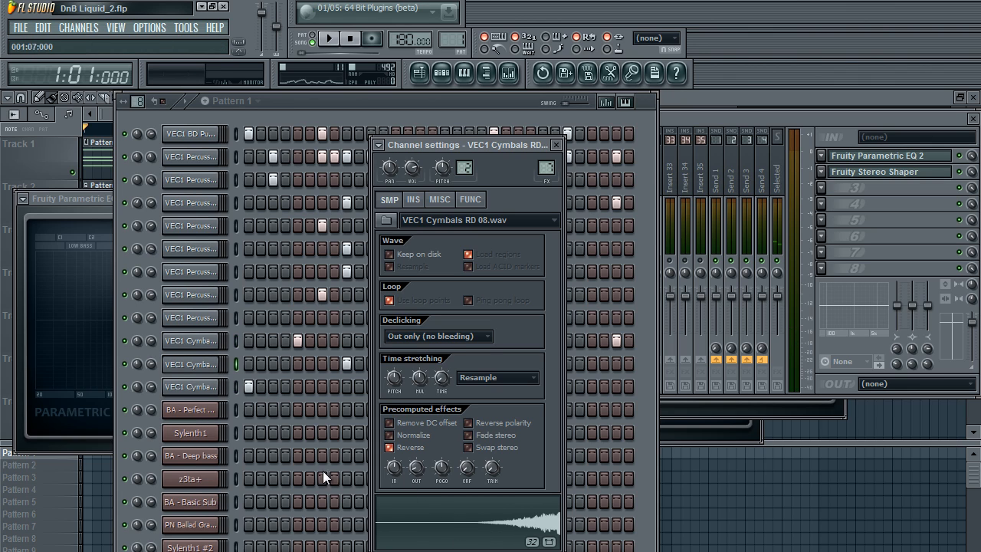
pyautogui.click(214, 386)
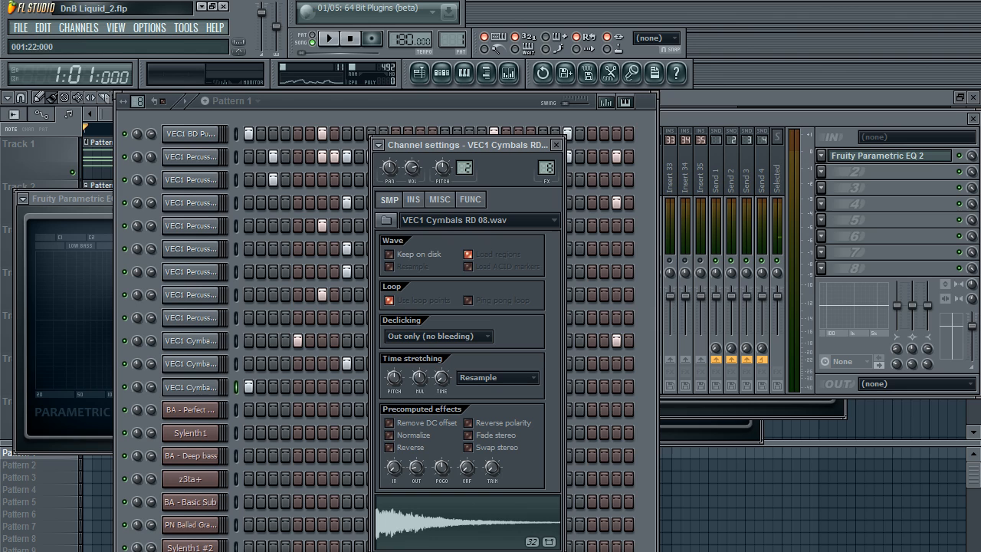
pyautogui.click(464, 524)
pyautogui.click(217, 388)
pyautogui.click(431, 525)
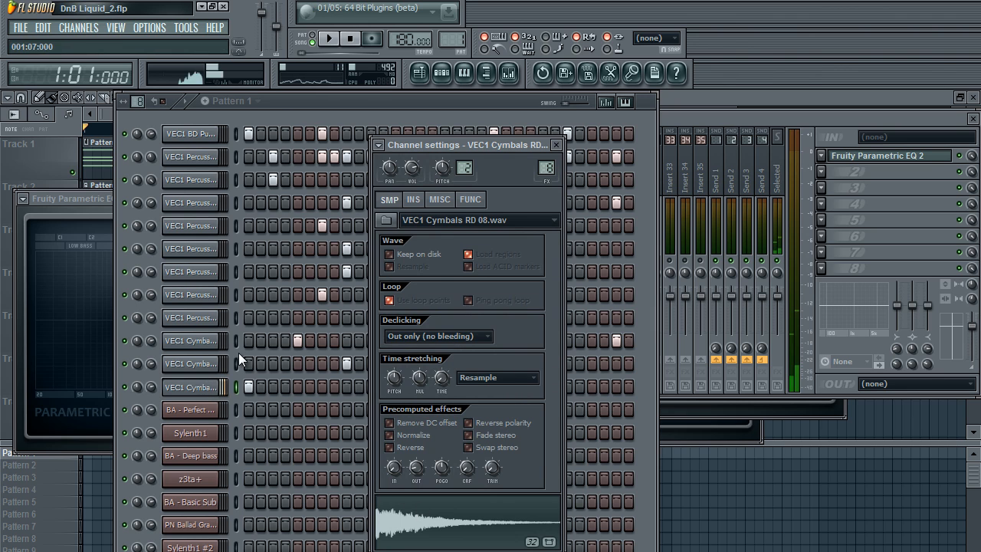
pyautogui.click(239, 355)
pyautogui.click(215, 342)
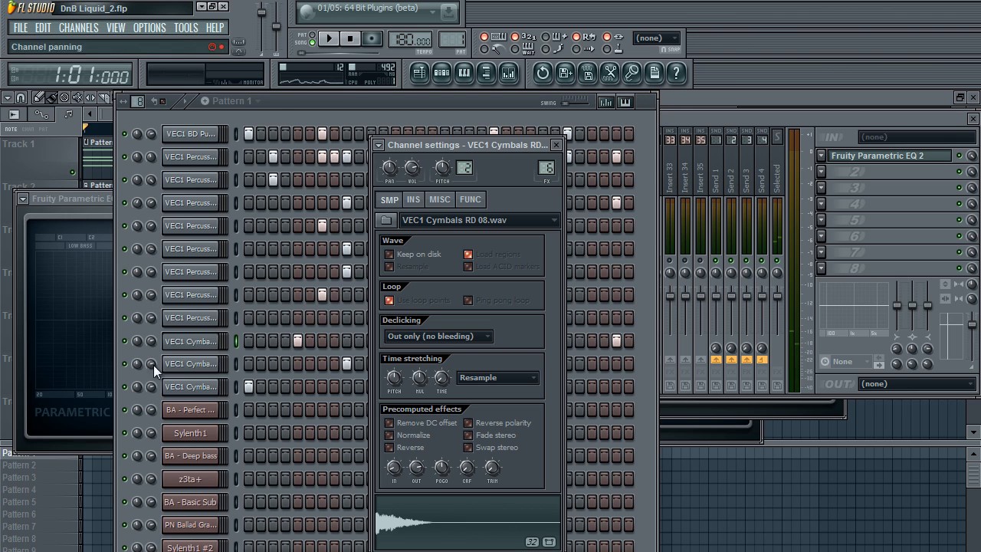
pyautogui.click(192, 364)
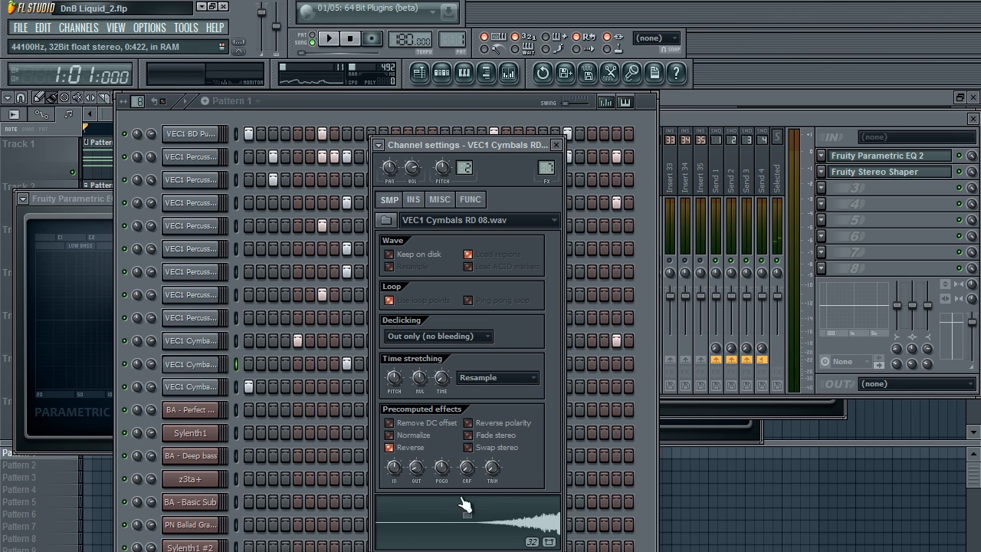
pyautogui.click(556, 145)
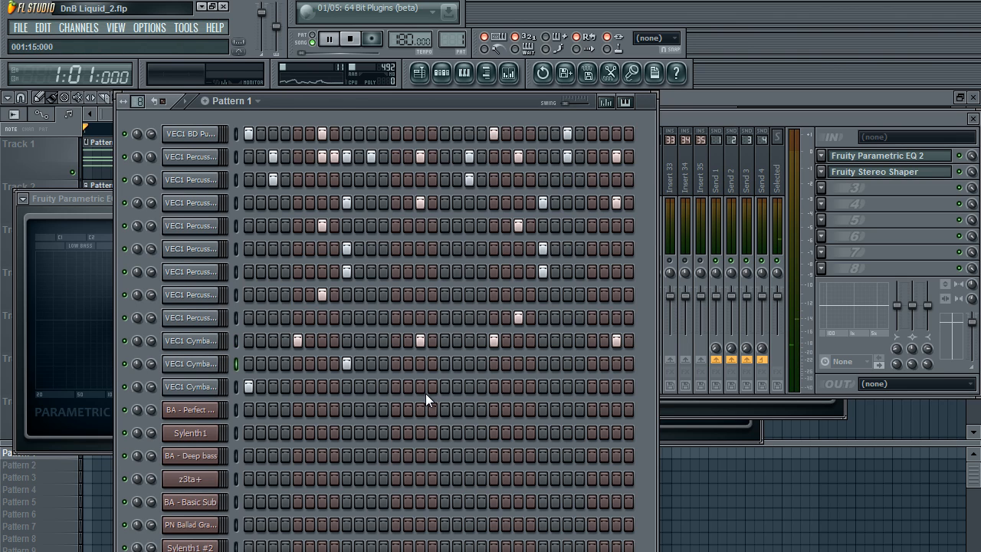
# - Return to the mixer and play the song with the cymbal tracks, restarting playback while bringing in the kick and percussion layers
pyautogui.click(724, 116)
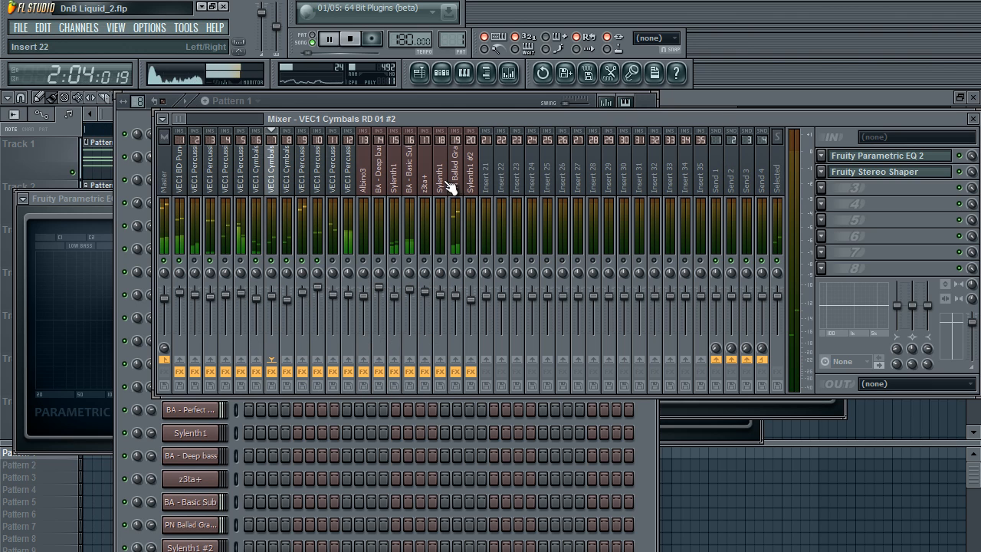
pyautogui.press('space')
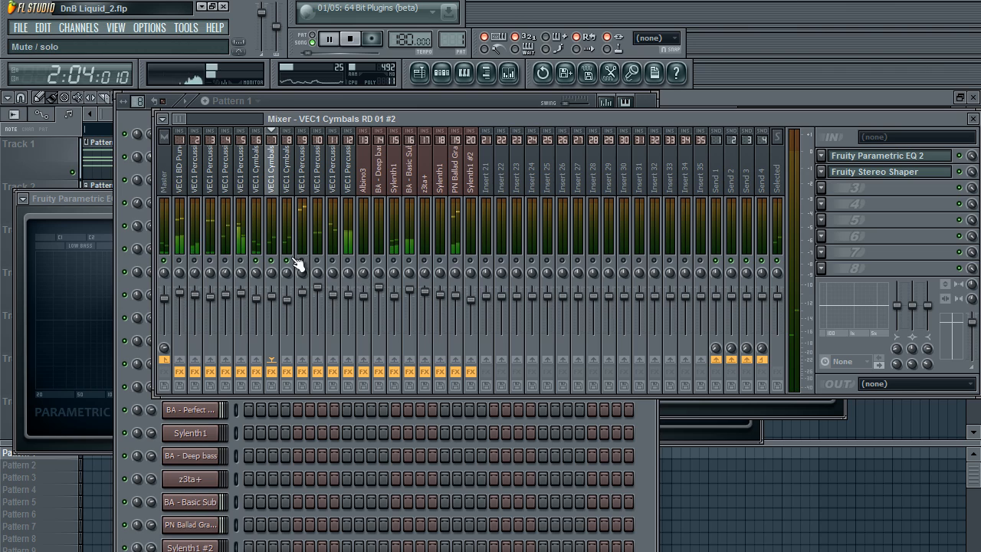
pyautogui.press('space')
pyautogui.press('space')
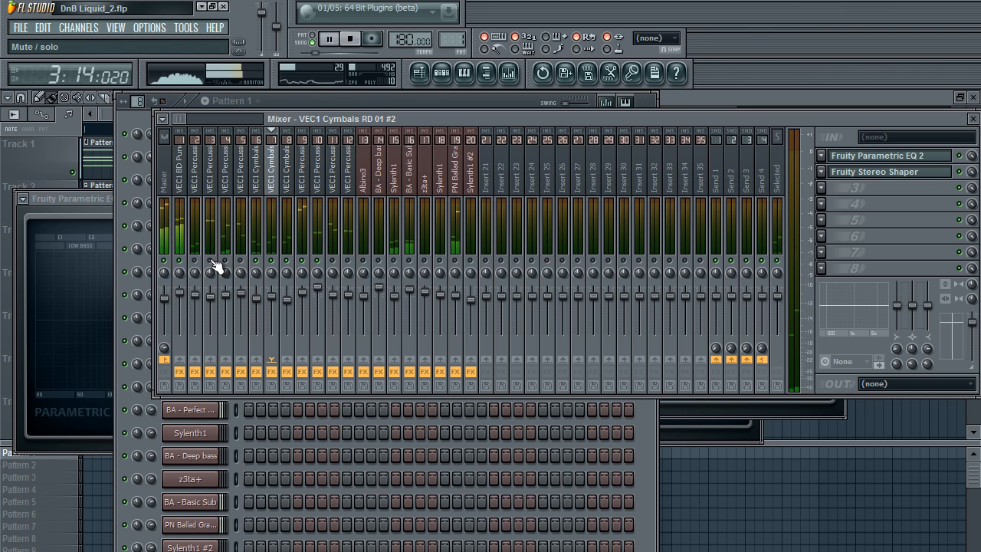
# - Stop playback, select the VEC1 Percussion 012 mixer track, and close the mixer and the front equalizer window
pyautogui.press('space')
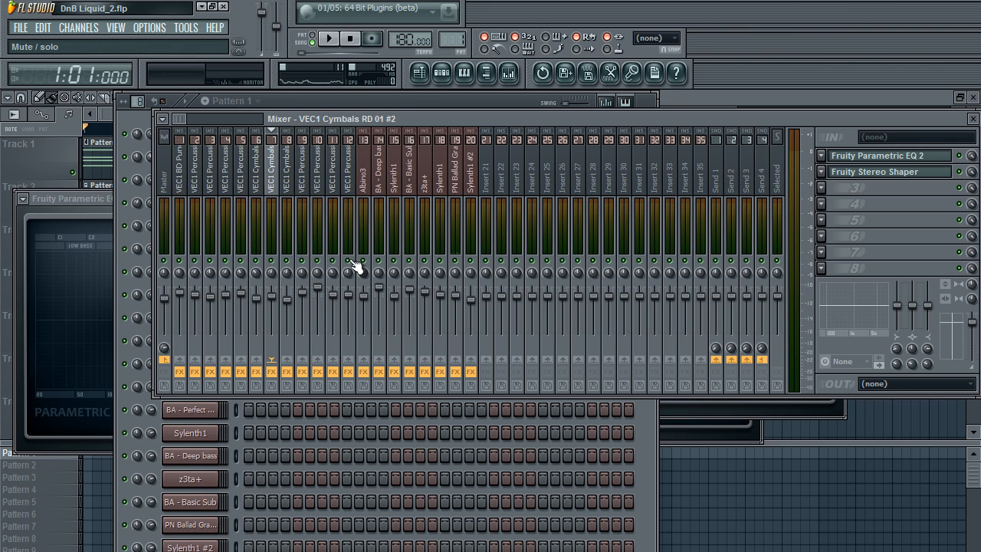
pyautogui.click(211, 184)
pyautogui.moveTo(947, 118); pyautogui.dragTo(944, 113)
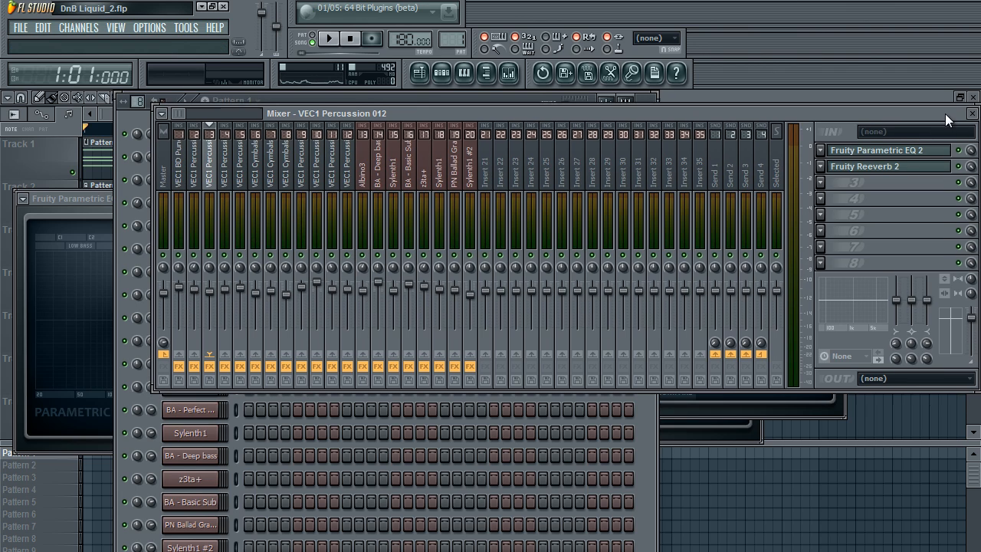
pyautogui.click(971, 113)
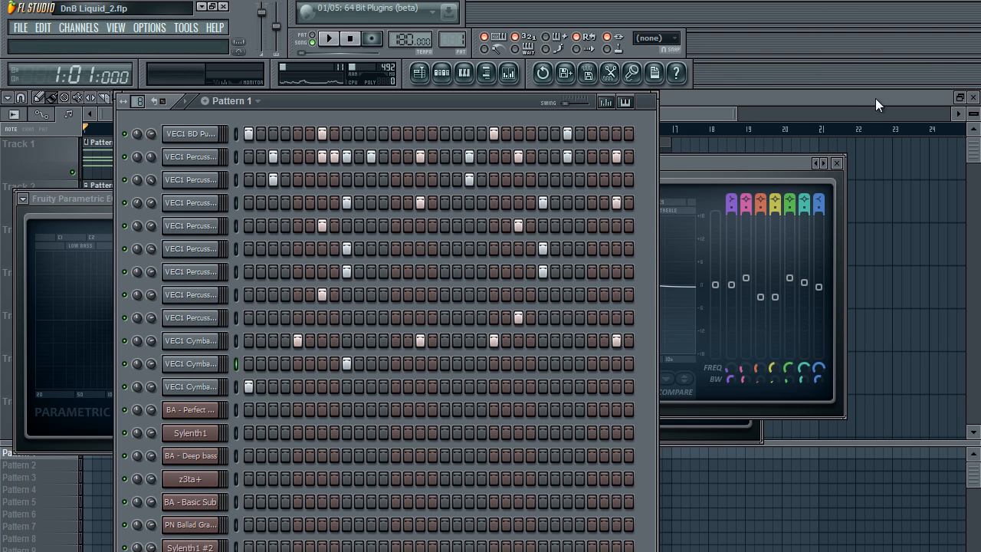
pyautogui.click(836, 165)
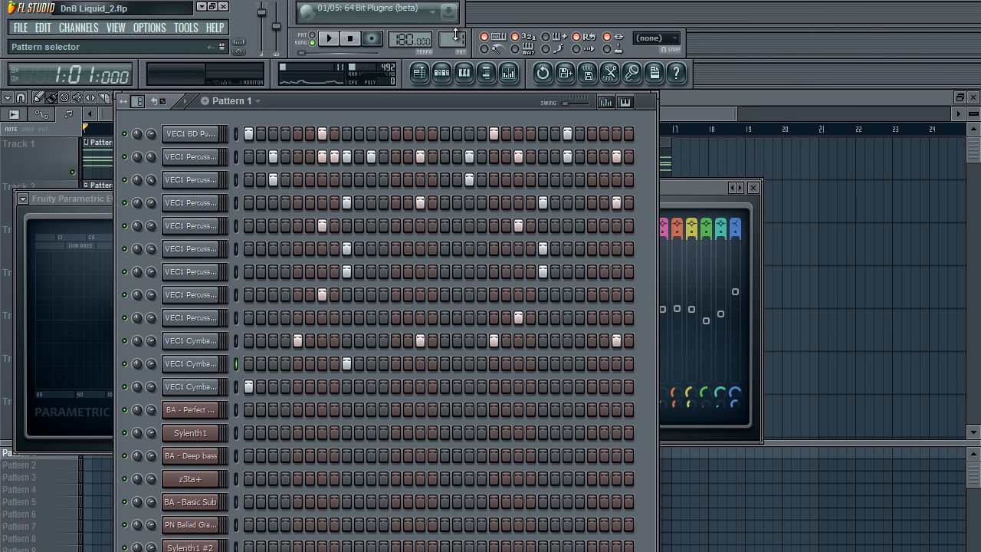
# - Compare the drum step sequences of Patterns 1, 2 and 3 in the channel rack
pyautogui.scroll(1, 458, 40)
pyautogui.scroll(-1, 458, 39)
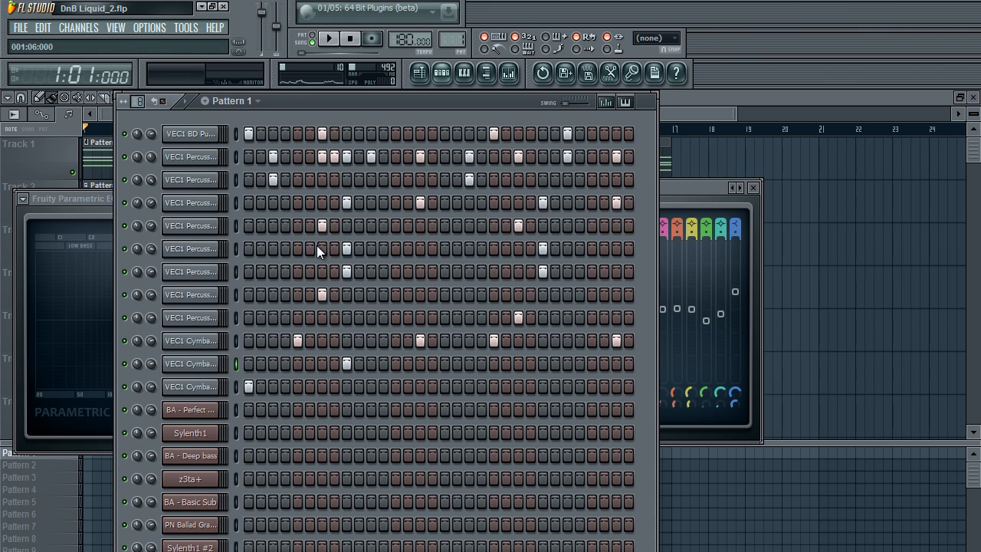
pyautogui.scroll(1, 458, 39)
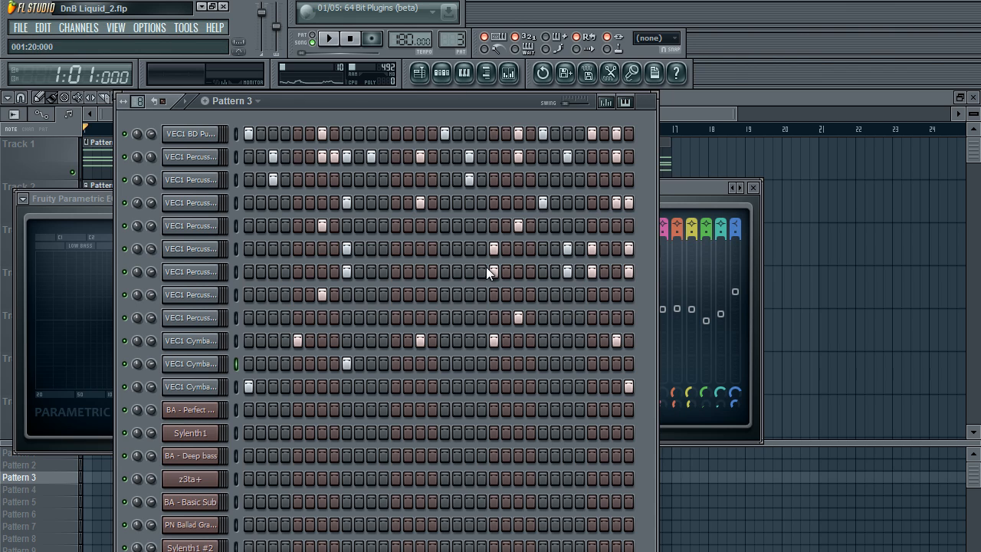
pyautogui.scroll(-1, 459, 40)
pyautogui.scroll(2, 458, 39)
pyautogui.scroll(-1, 464, 30)
pyautogui.scroll(-1, 463, 34)
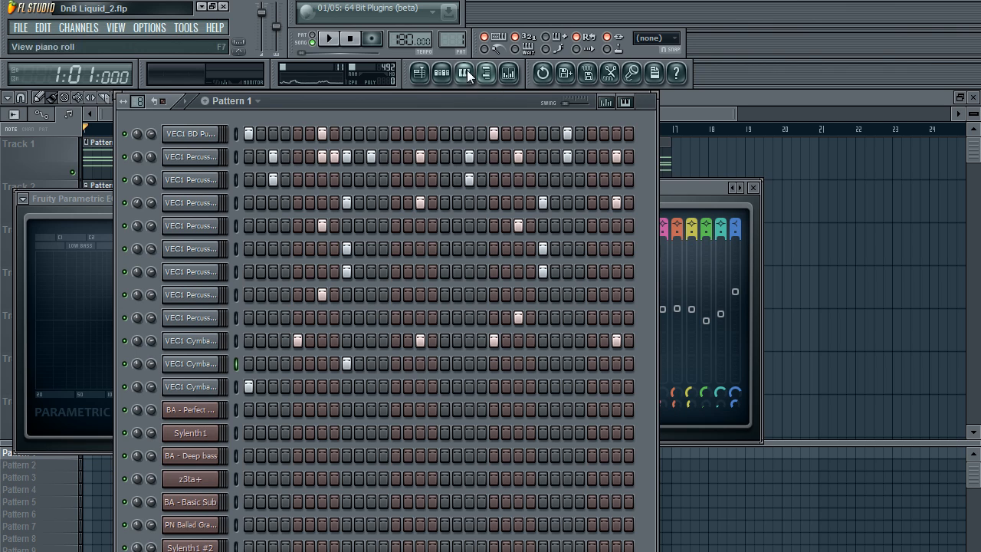
# - Play Pattern 2 on its own in pattern mode with its step sequence in view
pyautogui.scroll(1, 460, 40)
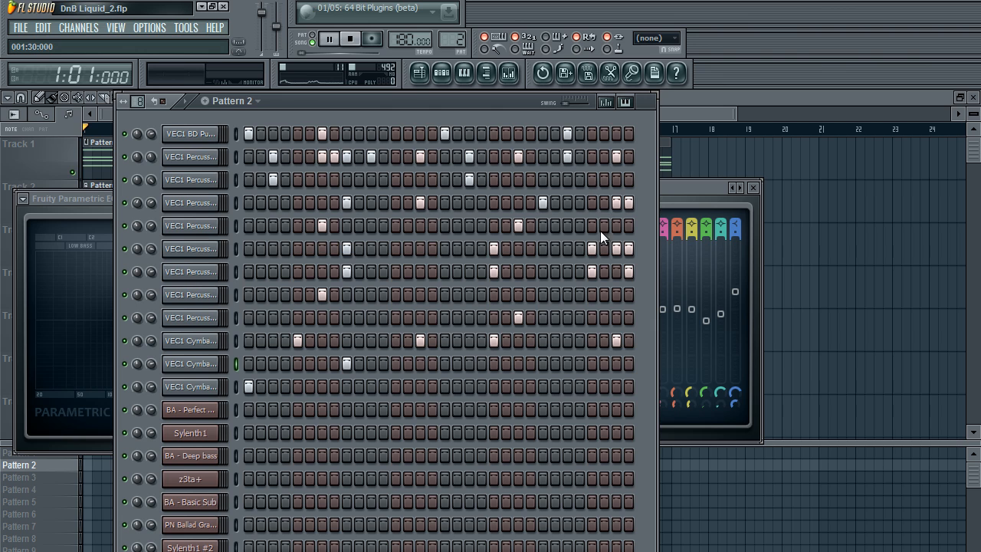
pyautogui.press('space')
pyautogui.click(508, 72)
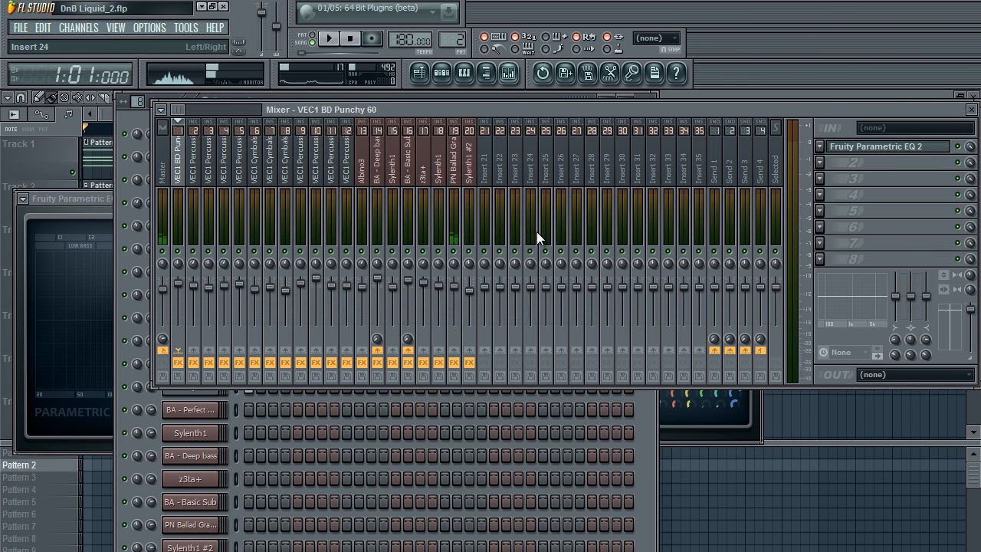
pyautogui.press('space')
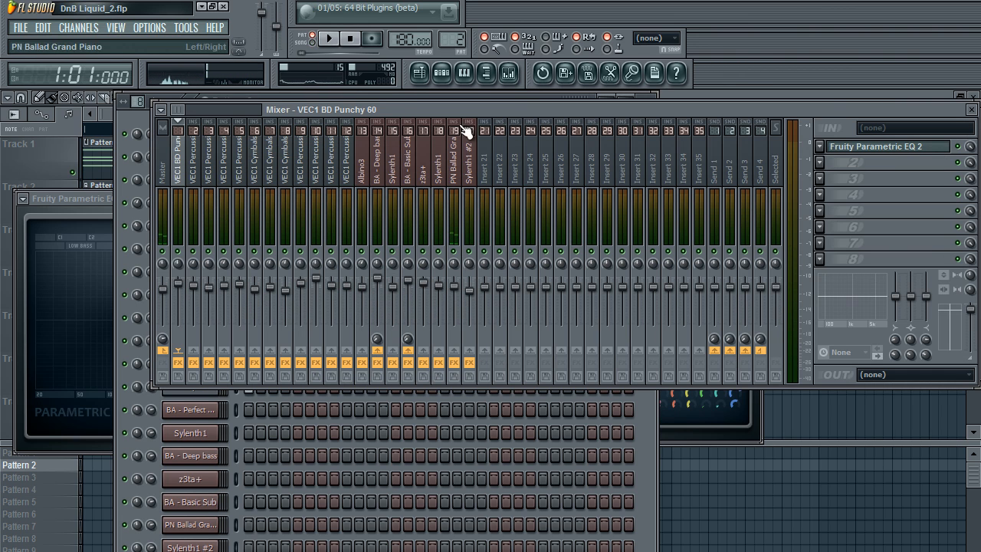
pyautogui.click(653, 452)
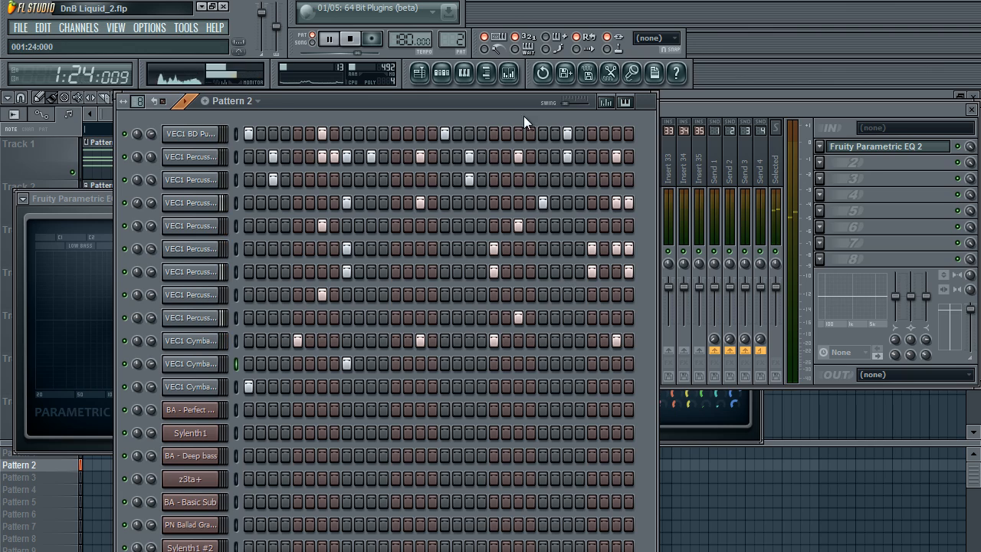
# - Switch to Pattern 3, play it on its own, and stop playback
pyautogui.press('space')
pyautogui.moveTo(462, 41); pyautogui.dragTo(463, 36)
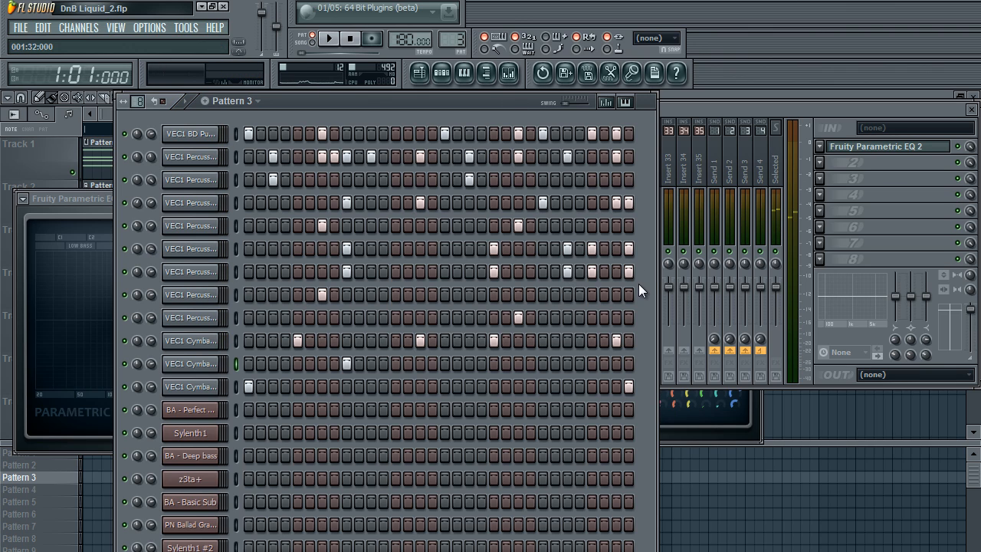
pyautogui.press('space')
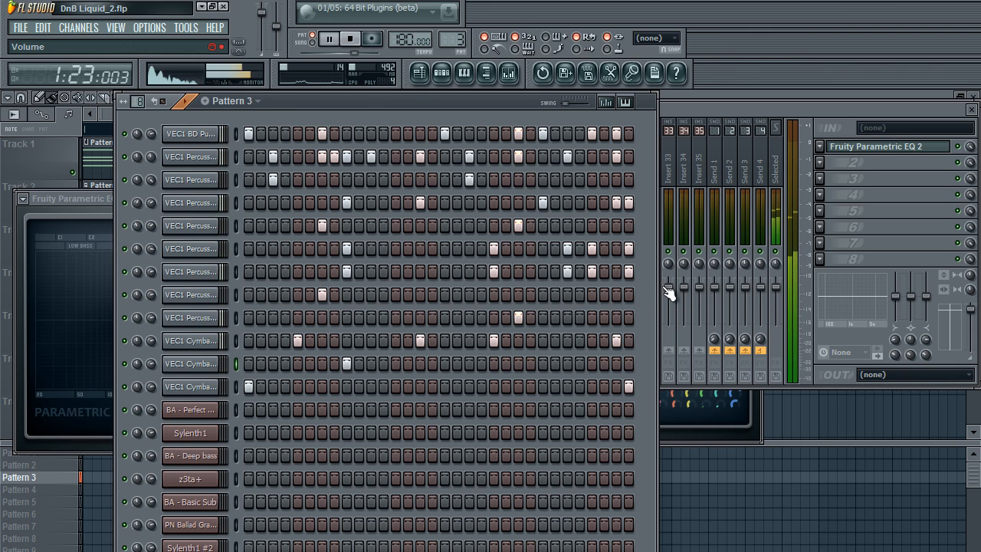
pyautogui.press('space')
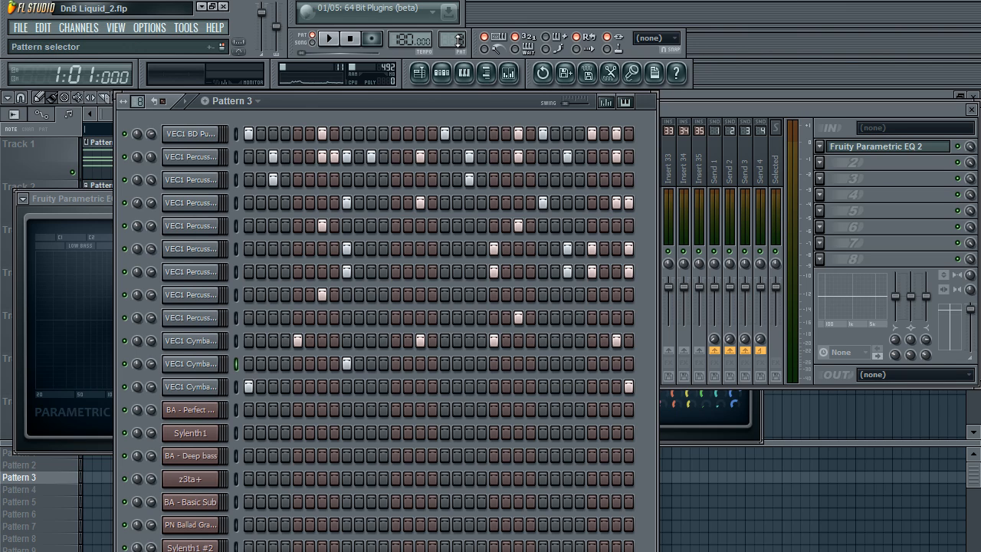
# - Go back through Pattern 2 to Pattern 1 to compare their step sequences again
pyautogui.moveTo(459, 40); pyautogui.dragTo(454, 49)
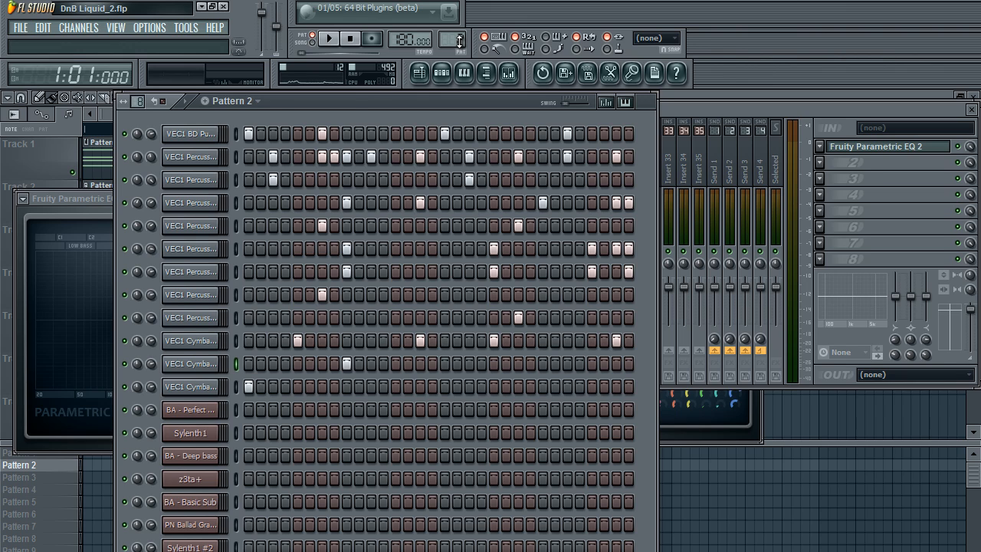
pyautogui.scroll(-1, 458, 41)
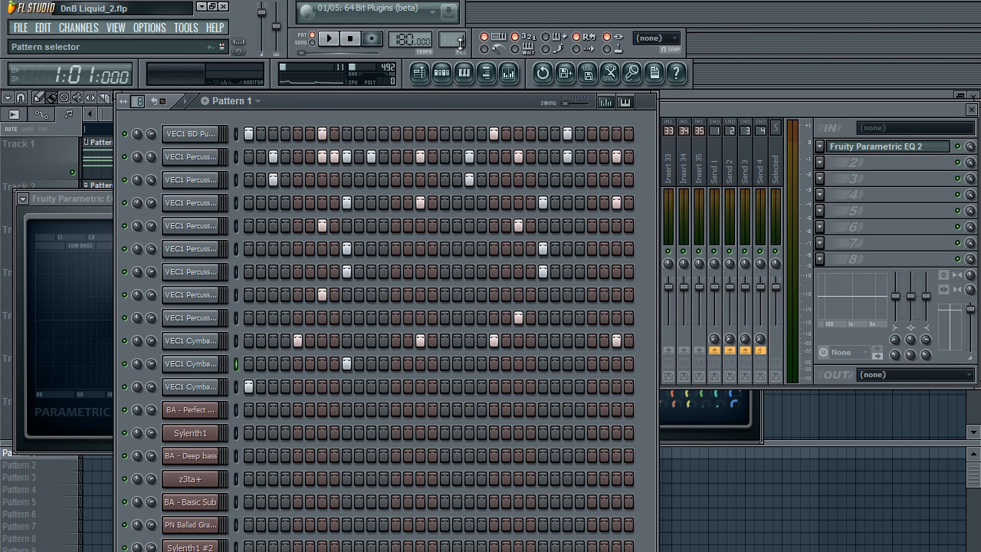
pyautogui.moveTo(457, 44)
pyautogui.mouseDown()
pyautogui.moveTo(456, 35)
pyautogui.moveTo(453, 51)
pyautogui.moveTo(459, 22)
pyautogui.moveTo(459, 37)
pyautogui.mouseUp()
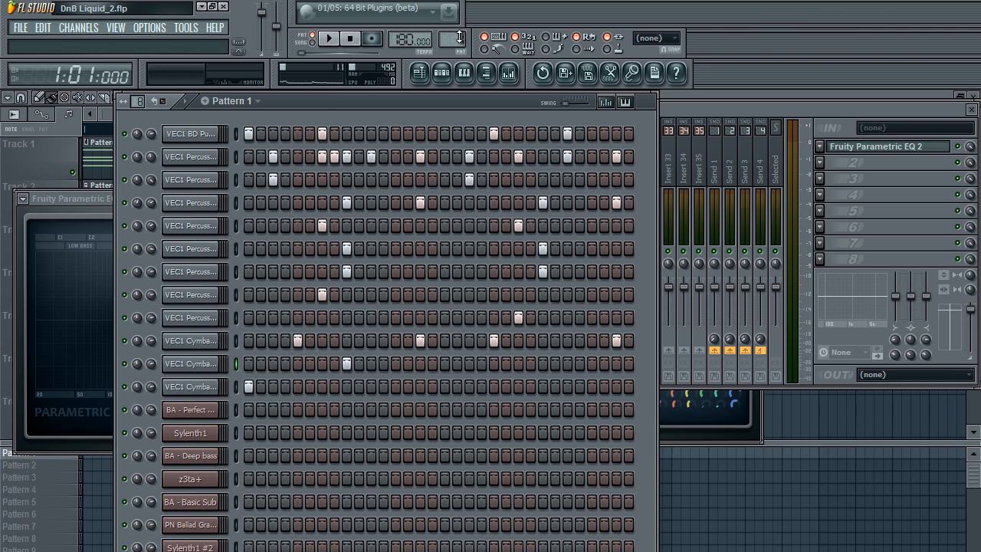
# - Clear the open windows to show the playlist, highlight the Pattern 1, 2 and 3 clips on Tracks 2 and 3, and deselect them
pyautogui.press('F9')
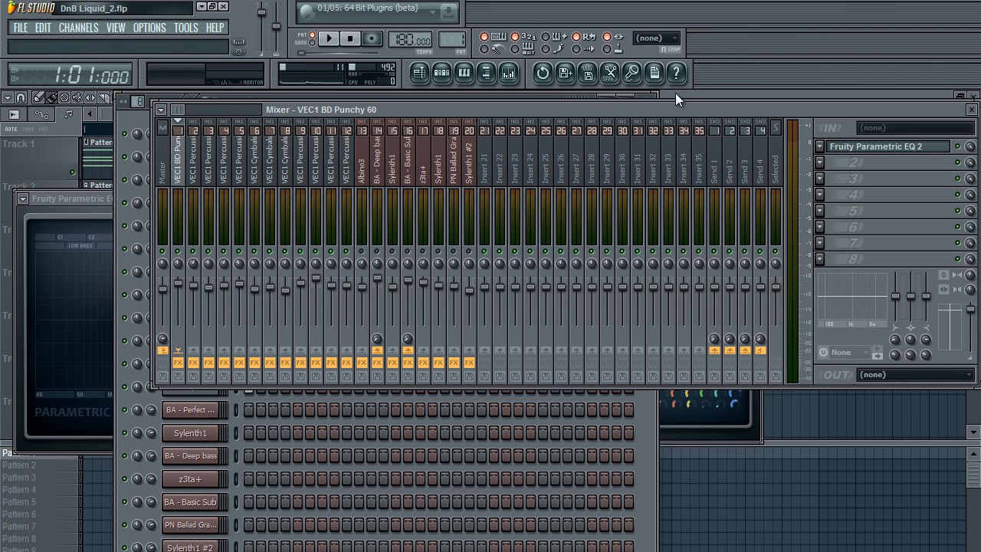
pyautogui.press('F12')
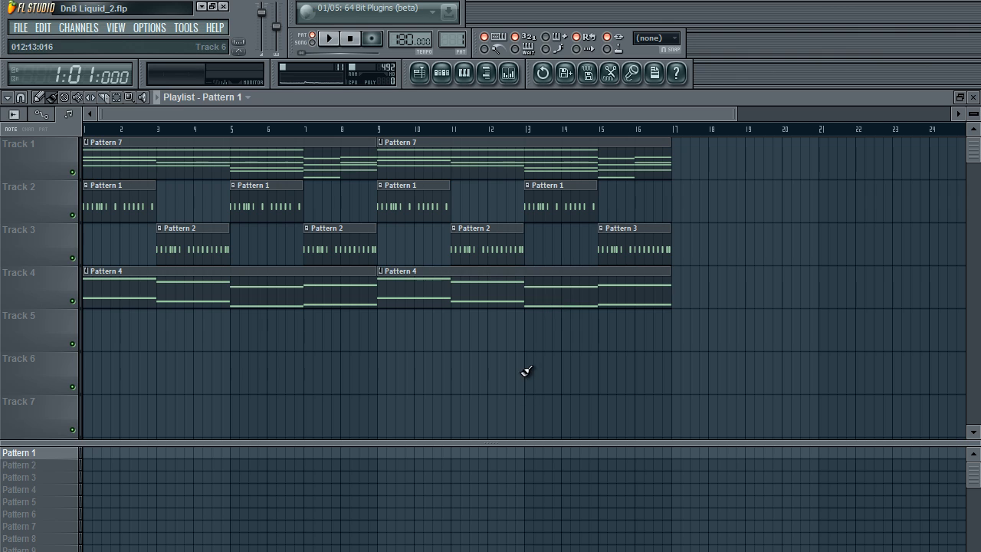
pyautogui.moveTo(716, 179); pyautogui.dragTo(99, 278)
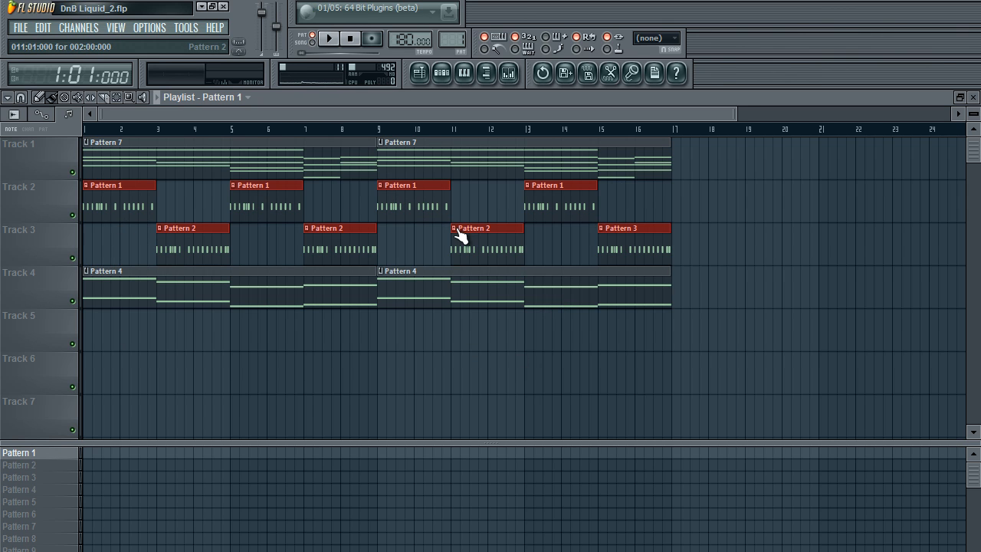
pyautogui.click(767, 261)
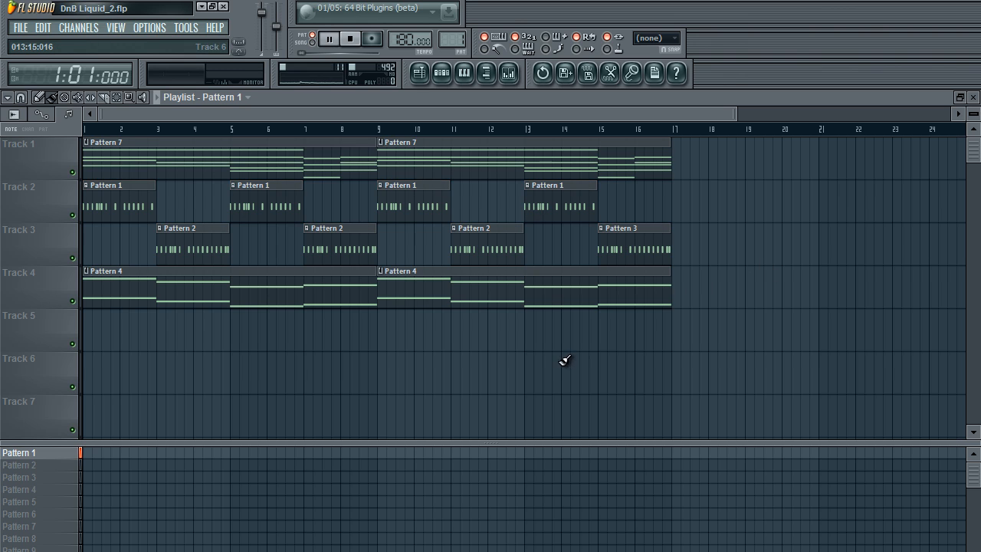
# - Switch to song mode, play the arrangement from bar 9, and stop playback
pyautogui.click(312, 42)
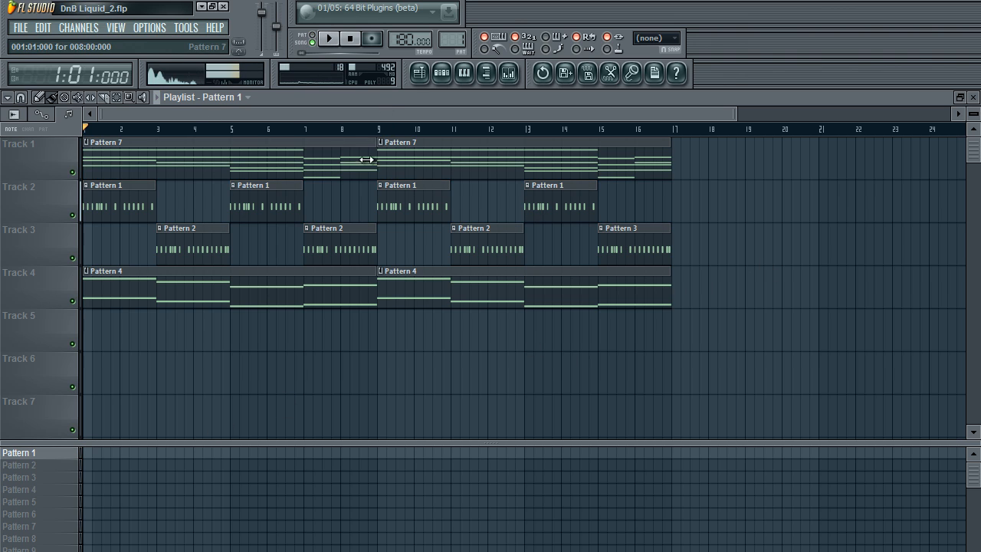
pyautogui.click(378, 129)
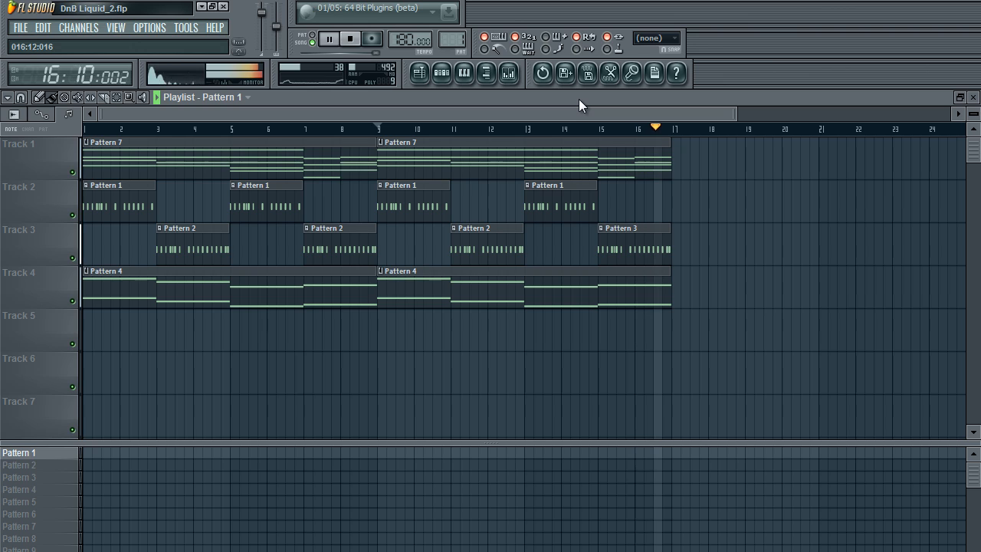
pyautogui.press('space')
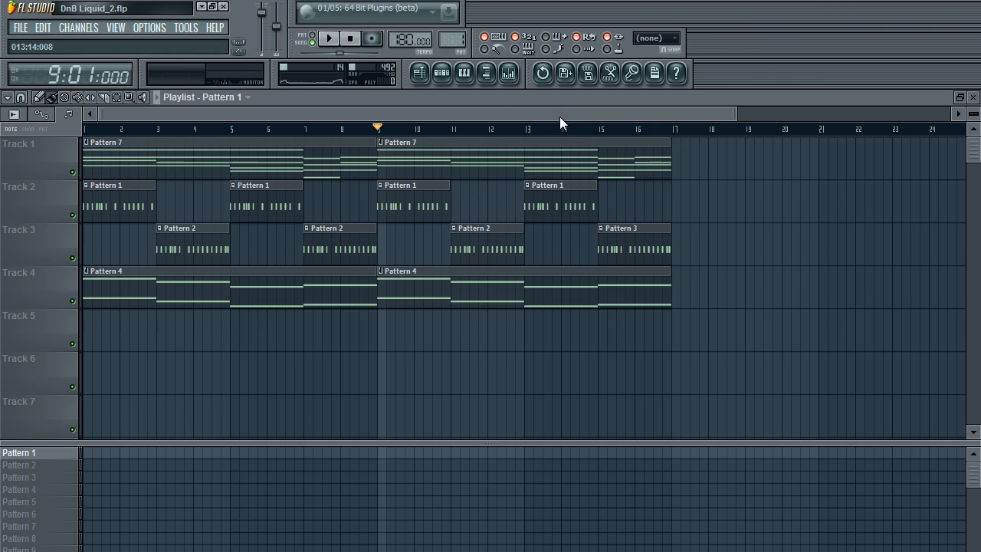
# - Play the song from the start while checking the levels in the mixer and the arrangement in the playlist, and stop playback
pyautogui.click(509, 77)
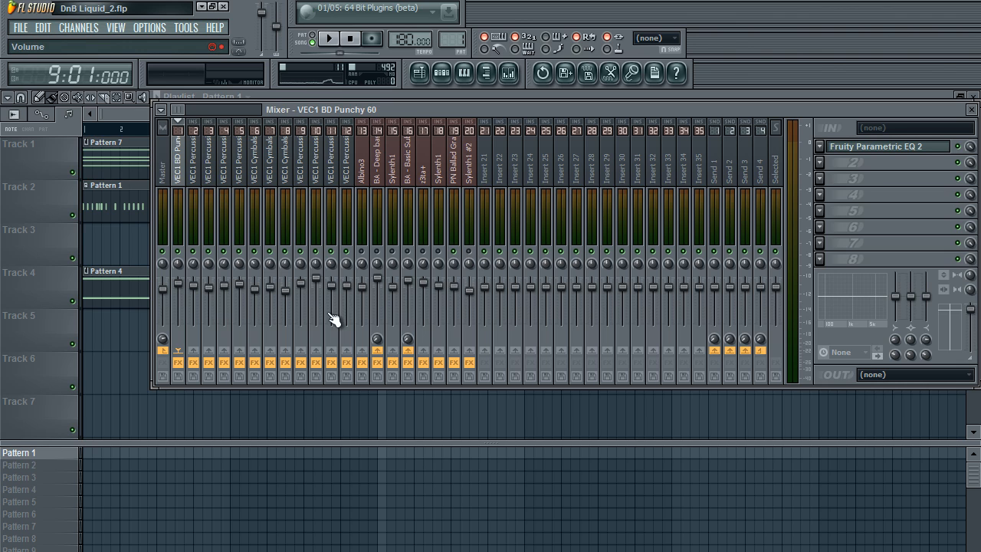
pyautogui.click(68, 170)
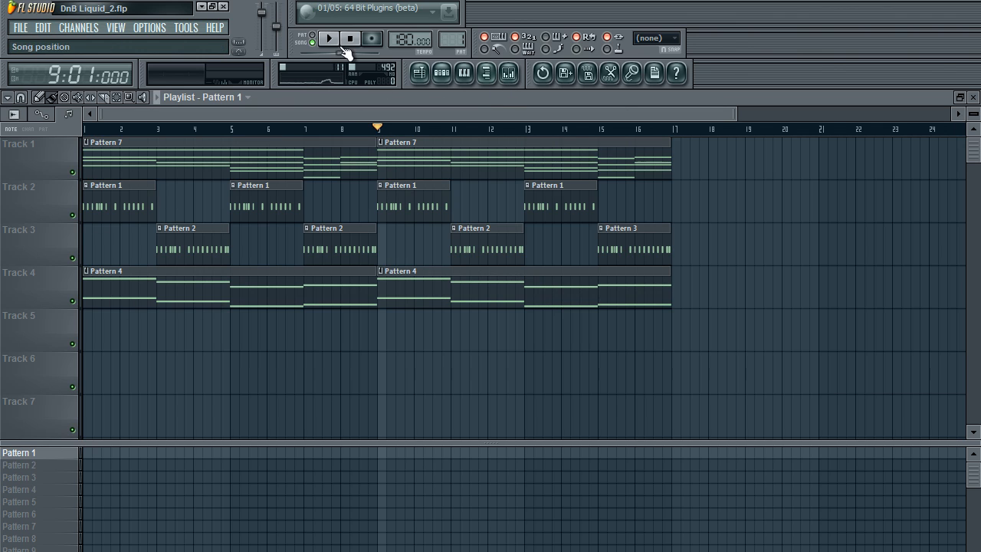
pyautogui.click(350, 41)
pyautogui.press('space')
pyautogui.click(509, 74)
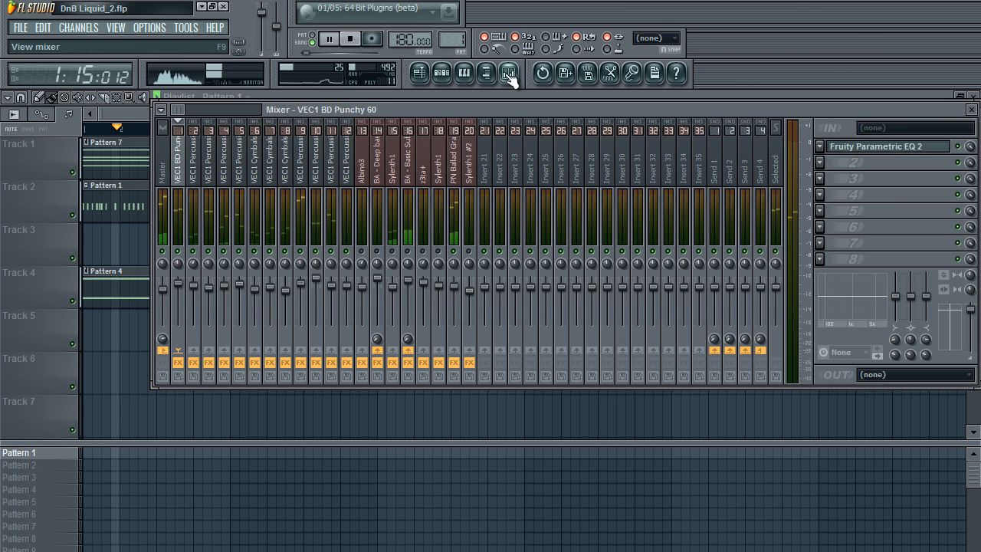
pyautogui.click(511, 77)
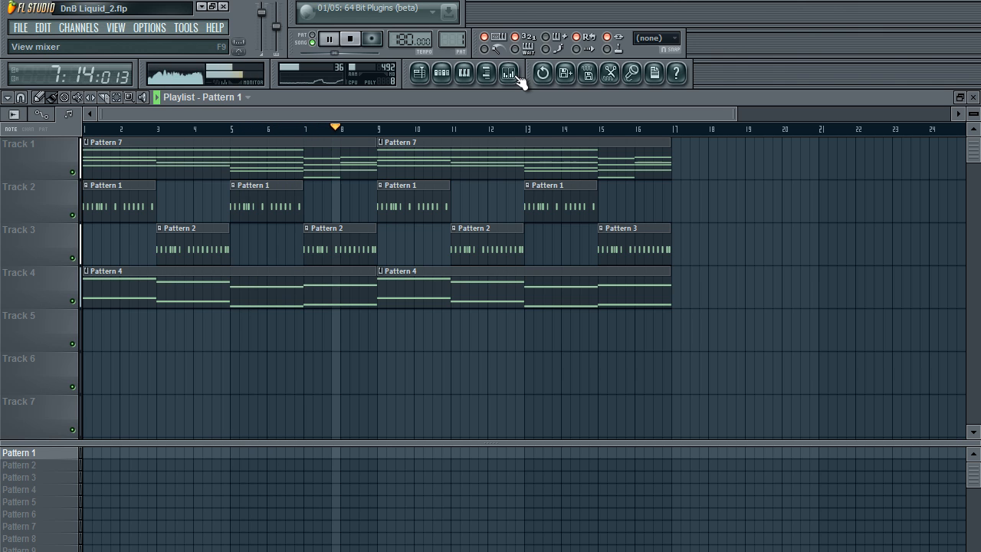
pyautogui.click(516, 77)
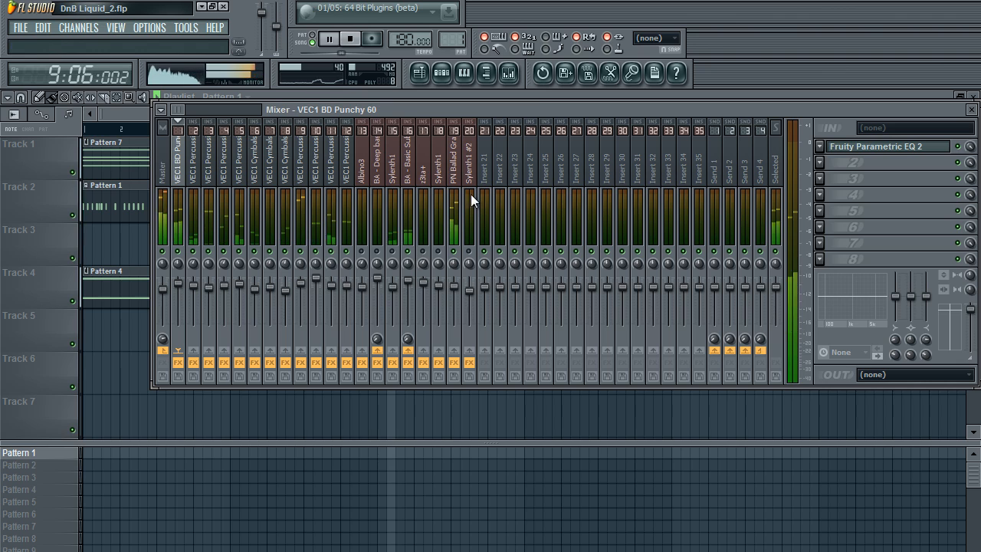
pyautogui.click(541, 96)
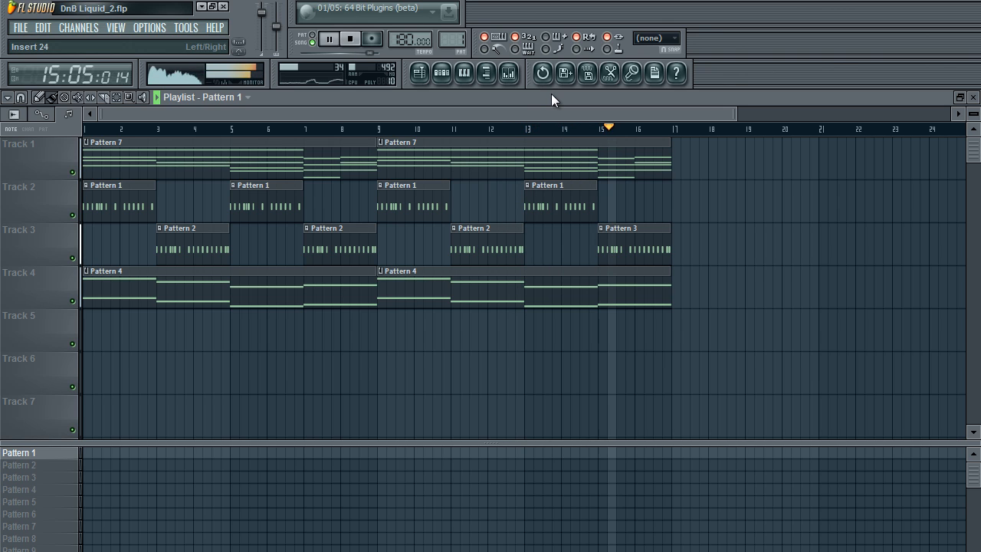
pyautogui.click(356, 44)
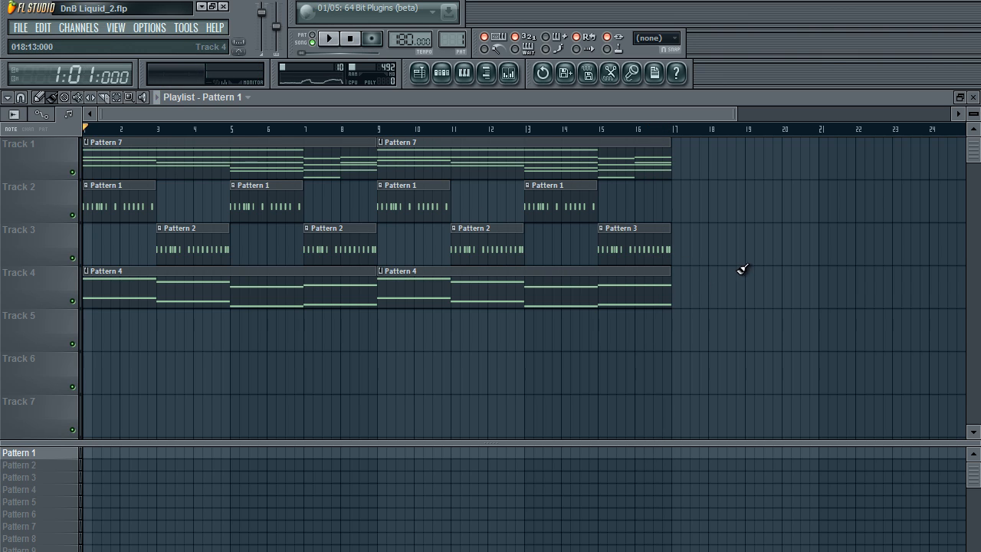
# - Highlight the clips on the first playlist tracks, clear the selection, and briefly check the mixer
pyautogui.moveTo(703, 213); pyautogui.dragTo(85, 167)
pyautogui.click(806, 263)
pyautogui.click(509, 77)
pyautogui.click(509, 76)
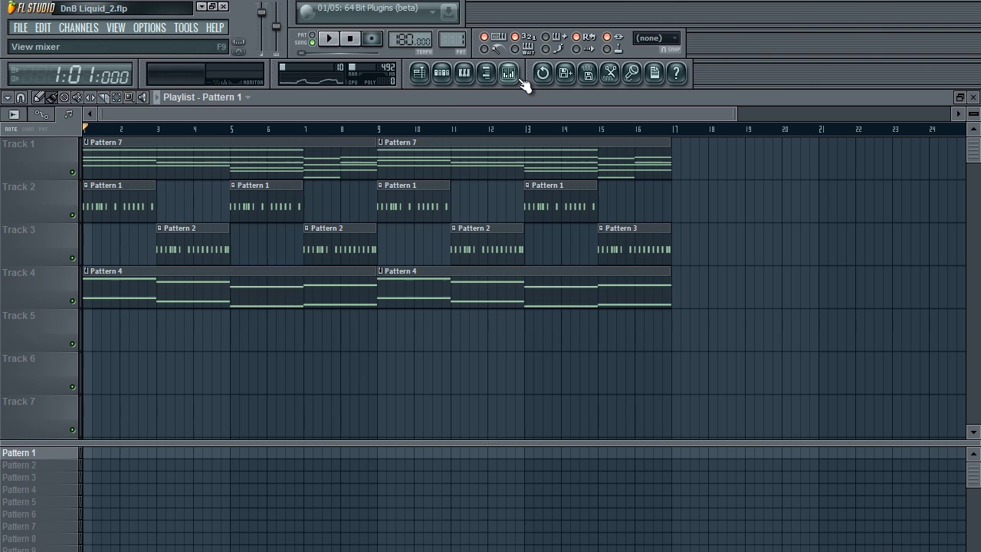
# - Show Pattern 1 in the step sequencer, lower the project tempo to 155 BPM, and restretch all channels
pyautogui.click(442, 73)
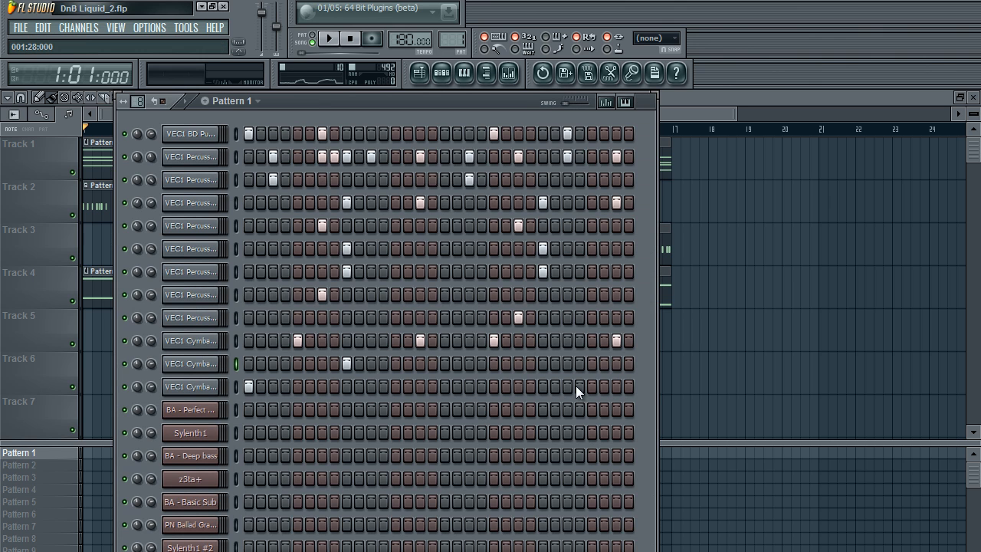
pyautogui.click(705, 115)
pyautogui.click(441, 73)
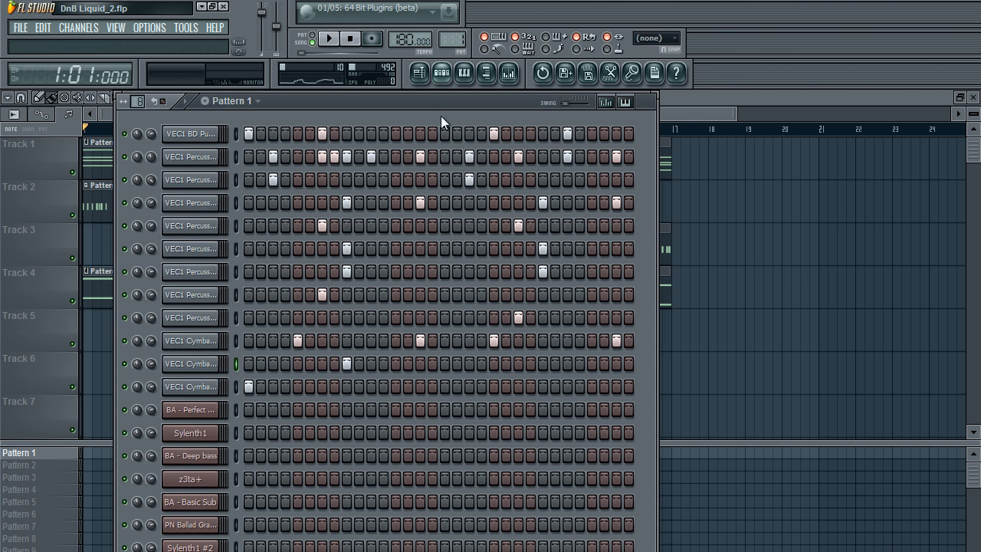
pyautogui.moveTo(410, 39); pyautogui.dragTo(390, 102)
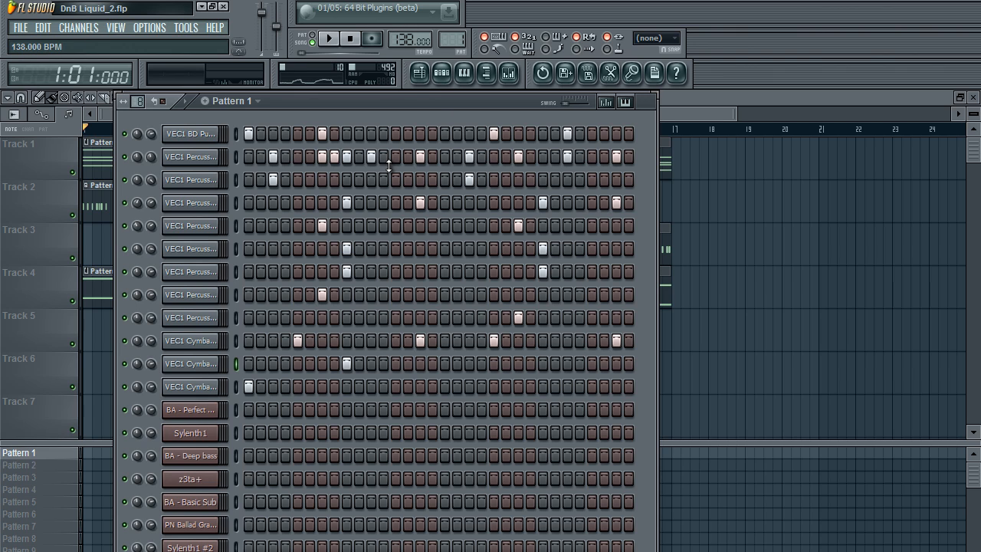
pyautogui.moveTo(389, 166)
pyautogui.mouseDown()
pyautogui.moveTo(389, 252)
pyautogui.moveTo(407, 161)
pyautogui.mouseUp()
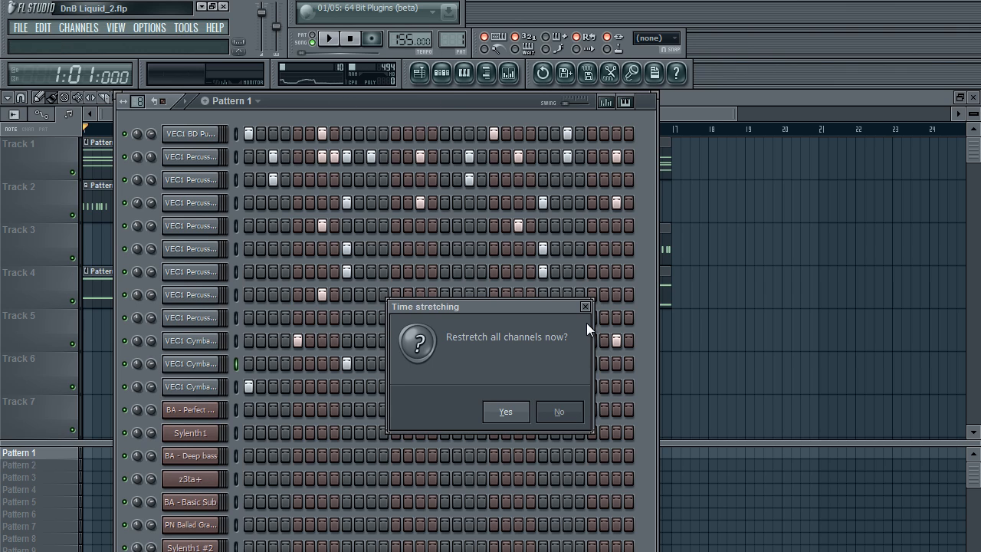
pyautogui.click(508, 412)
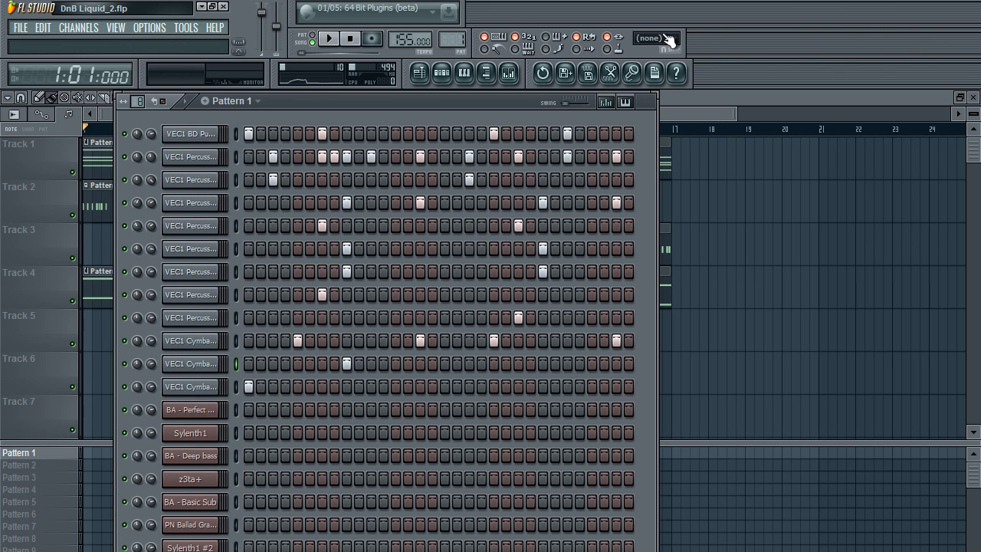
# - Play the song from the start at the new tempo, hide the step sequencer to follow the playlist, and stop playback
pyautogui.click(329, 39)
pyautogui.click(330, 41)
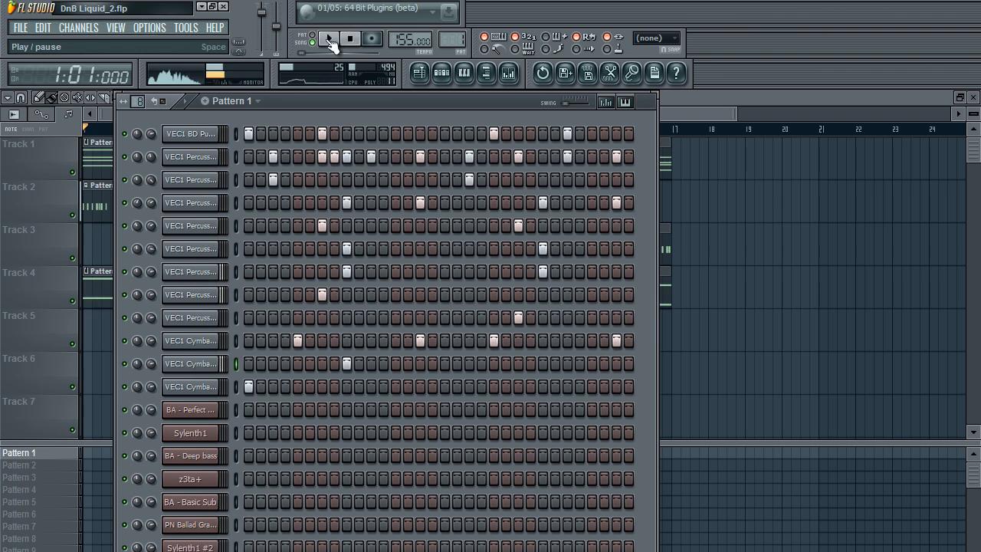
pyautogui.click(329, 39)
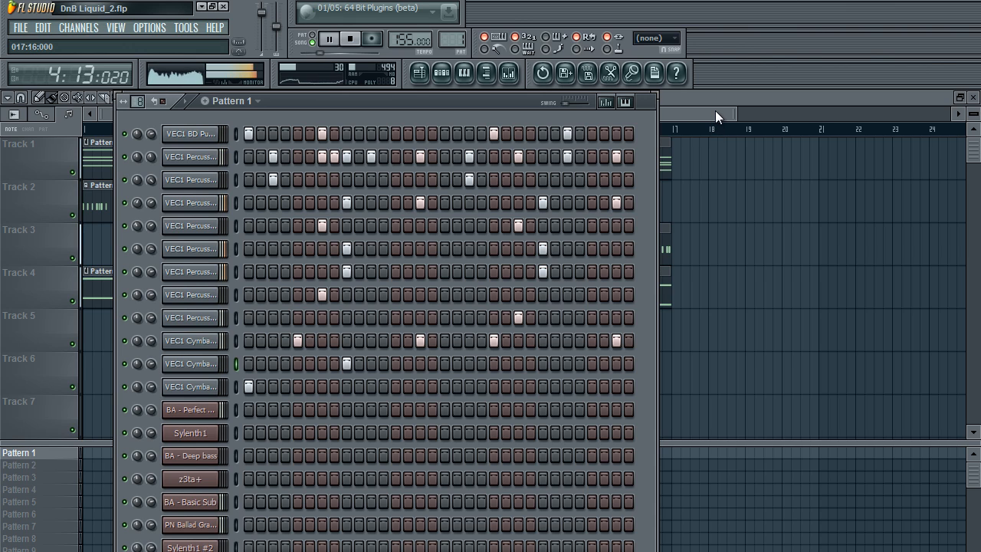
pyautogui.press('F6')
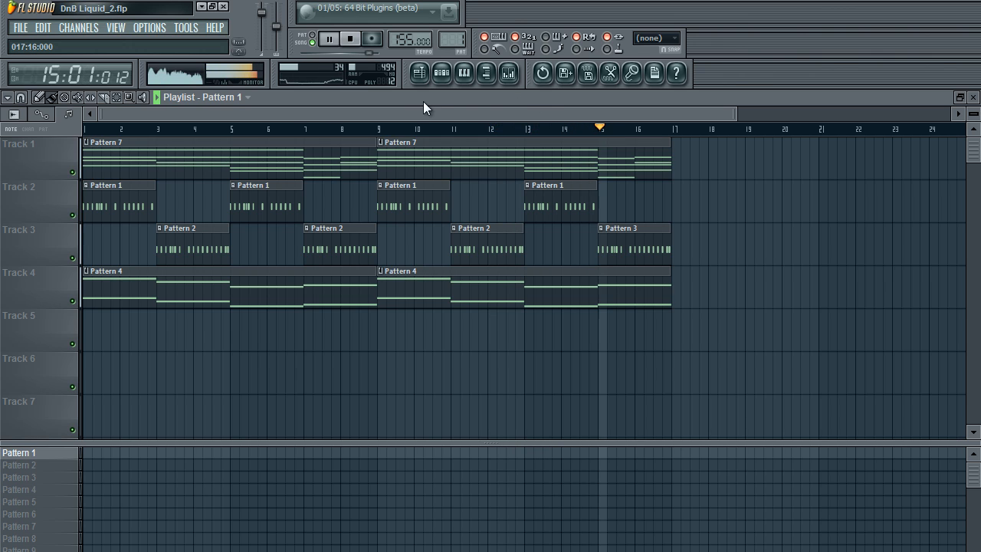
pyautogui.click(351, 40)
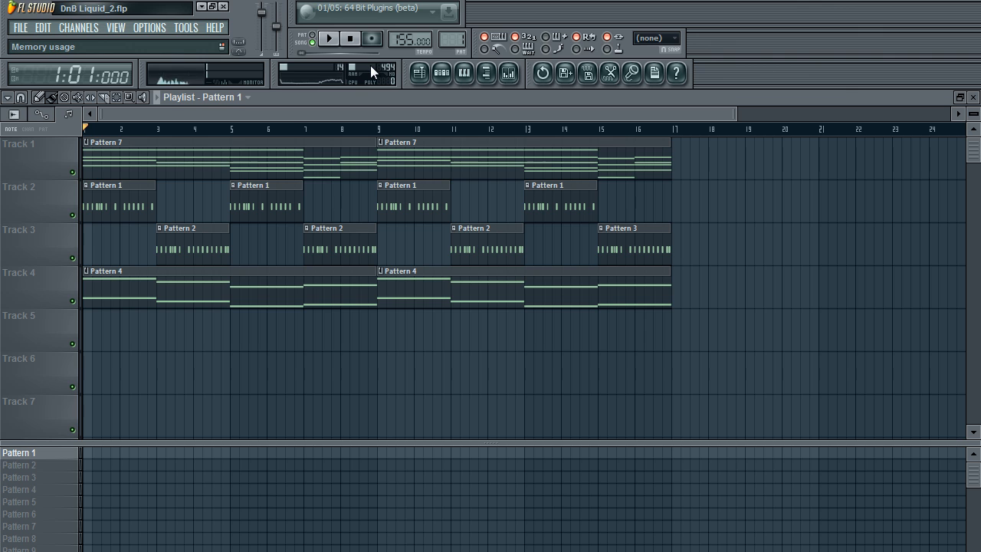
# - Review the Pattern 1 drum steps in the step sequencer, shifting its window slightly, and return to the playlist
pyautogui.click(442, 79)
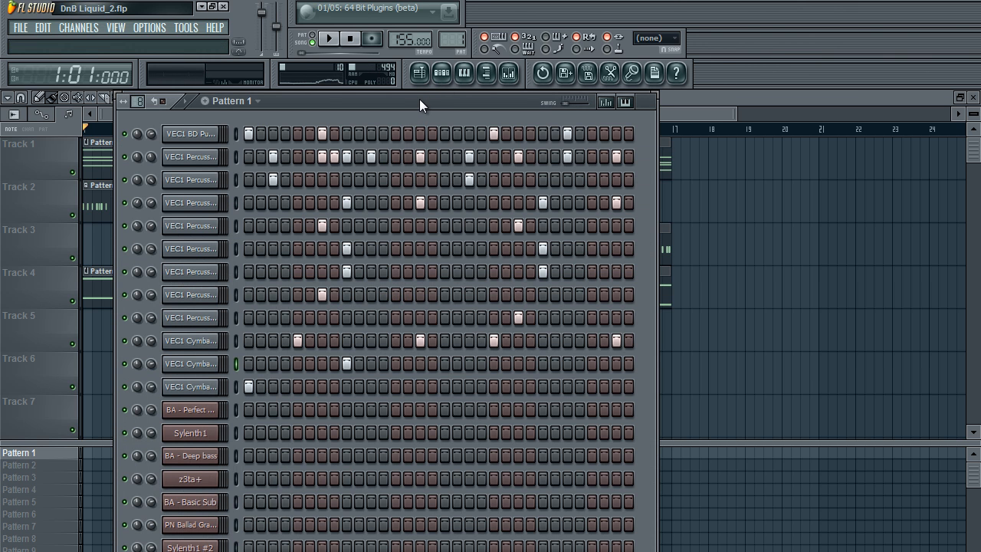
pyautogui.moveTo(419, 99); pyautogui.dragTo(426, 95)
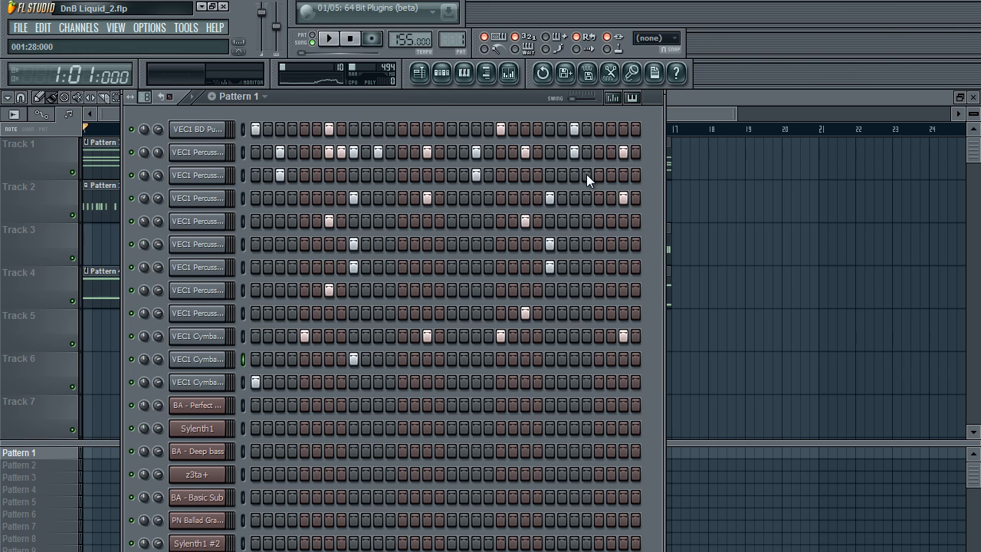
pyautogui.moveTo(454, 99); pyautogui.dragTo(453, 102)
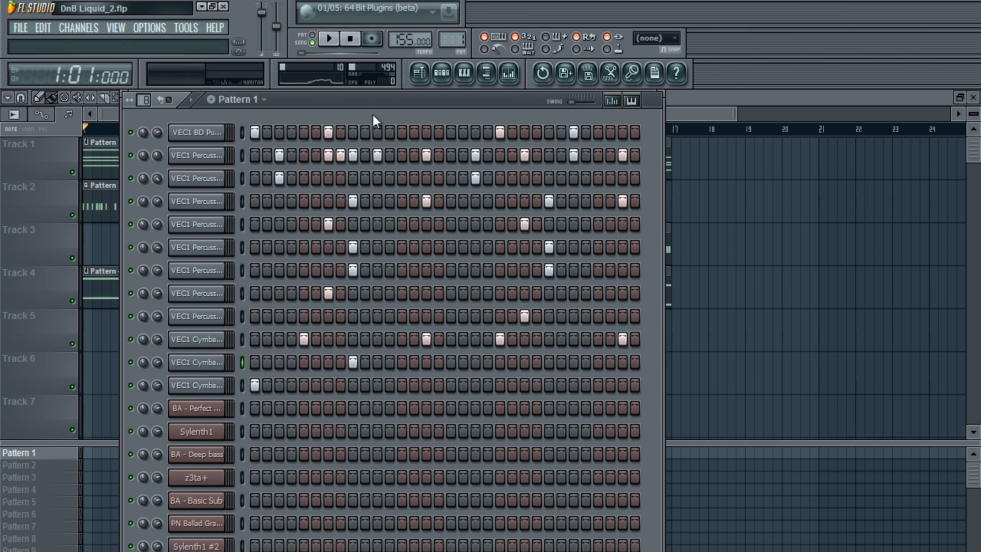
pyautogui.moveTo(369, 100); pyautogui.dragTo(448, 106)
pyautogui.press('F6')
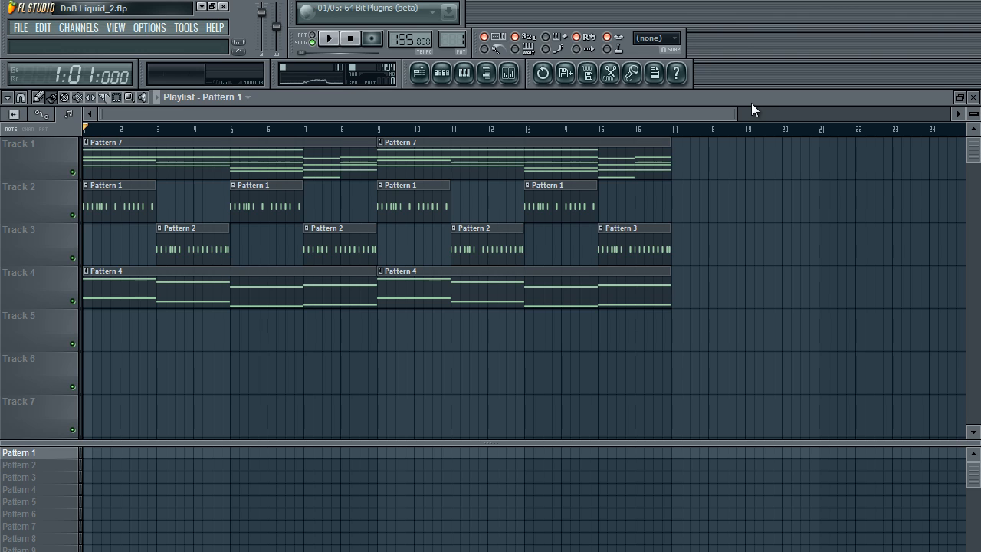